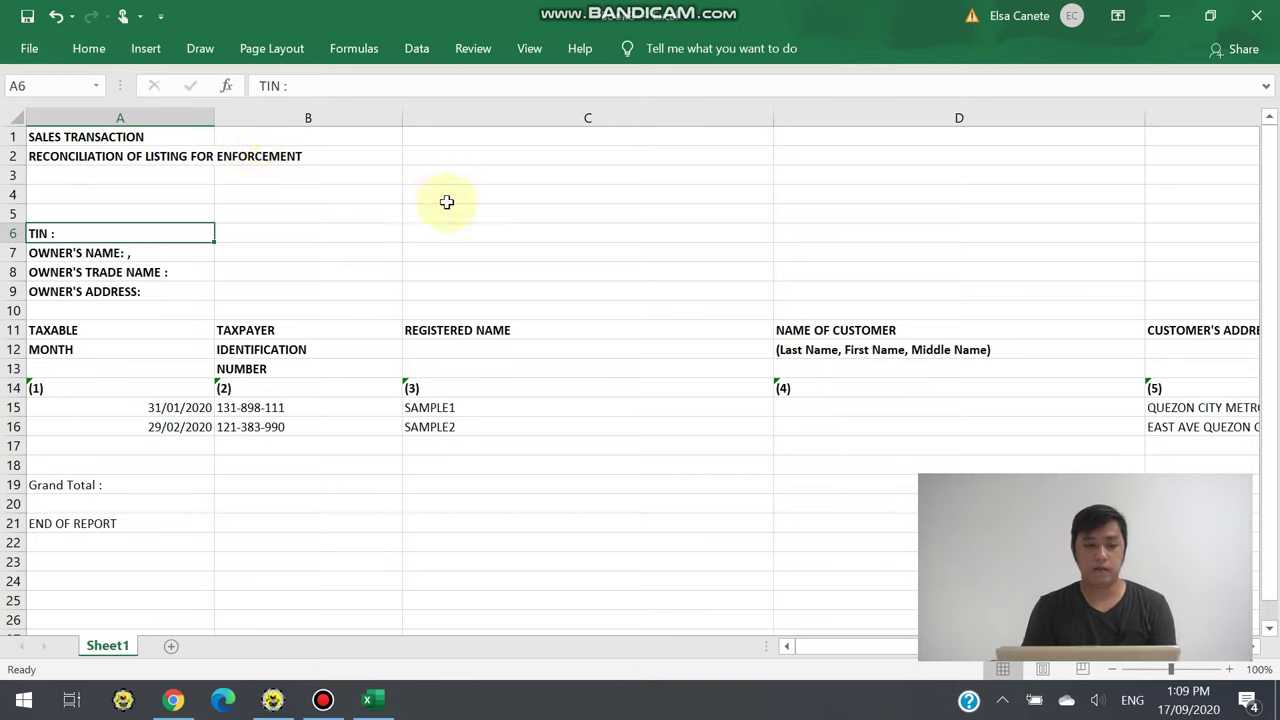
# Narrow columns A through G of the Excel listing so the amounts through column K fit on screen
pyautogui.moveTo(215, 121); pyautogui.dragTo(172, 132)
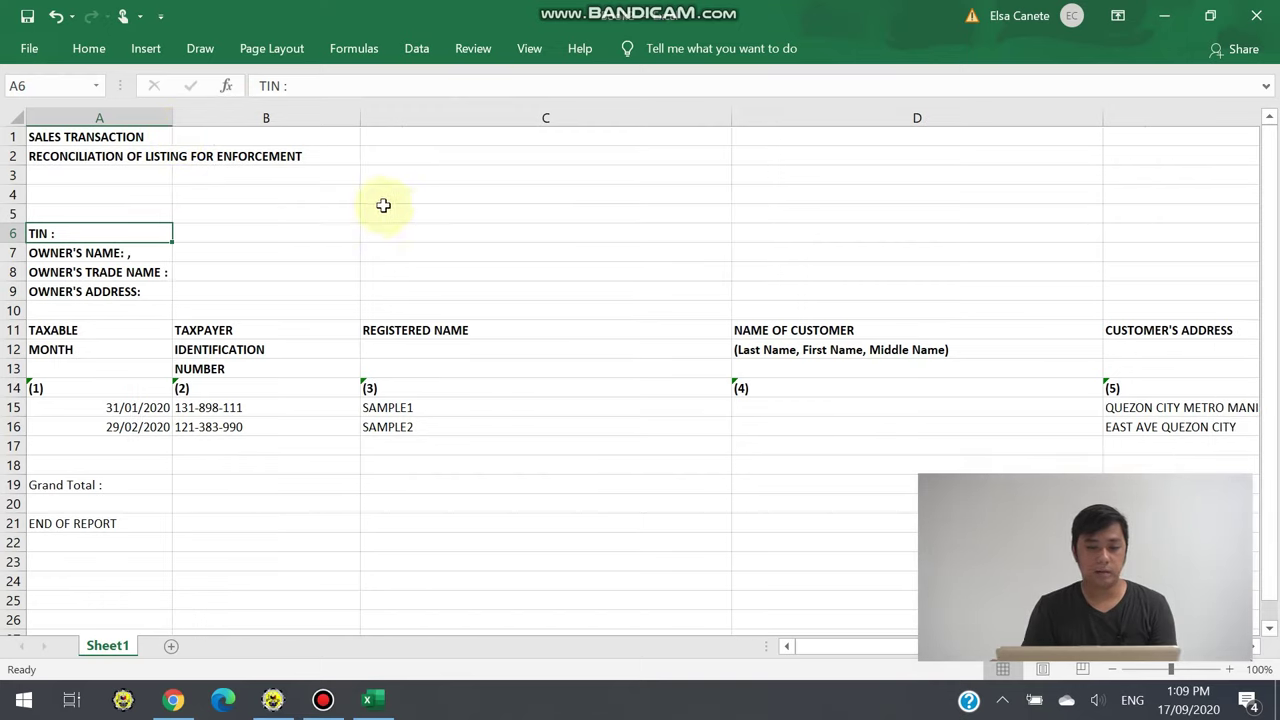
pyautogui.moveTo(361, 124); pyautogui.dragTo(274, 132)
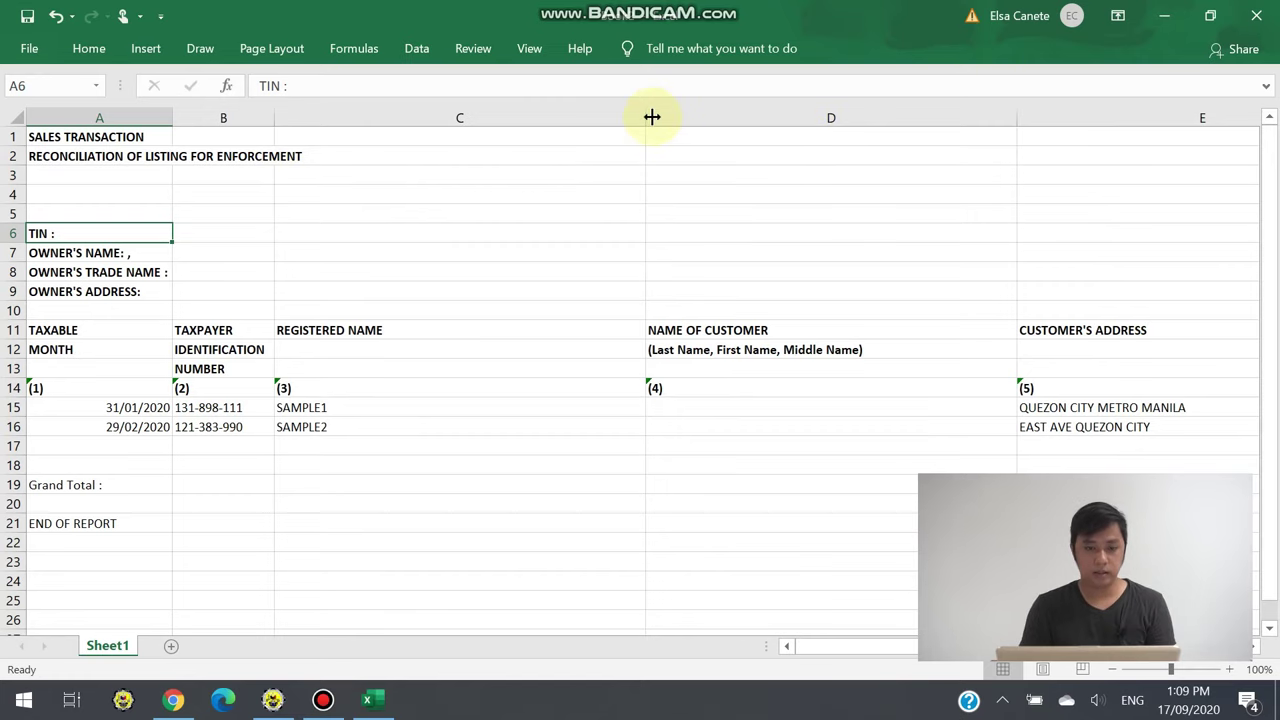
pyautogui.moveTo(652, 117); pyautogui.dragTo(383, 120)
pyautogui.moveTo(755, 120); pyautogui.dragTo(533, 140)
pyautogui.moveTo(905, 118); pyautogui.dragTo(677, 160)
pyautogui.moveTo(1054, 118); pyautogui.dragTo(958, 140)
pyautogui.moveTo(868, 118); pyautogui.dragTo(774, 147)
pyautogui.moveTo(1046, 117); pyautogui.dragTo(968, 126)
pyautogui.hscroll(2, 700, 400)
pyautogui.click(1166, 368)
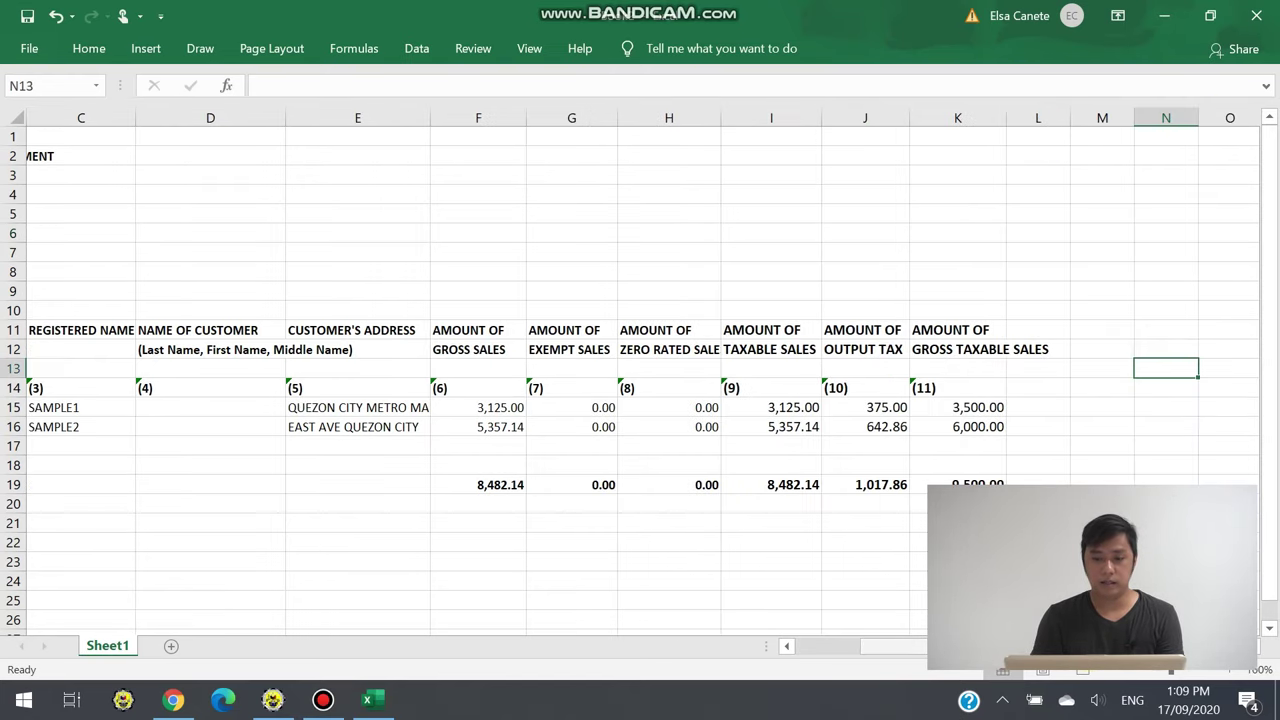
pyautogui.hscroll(-2, 640, 400)
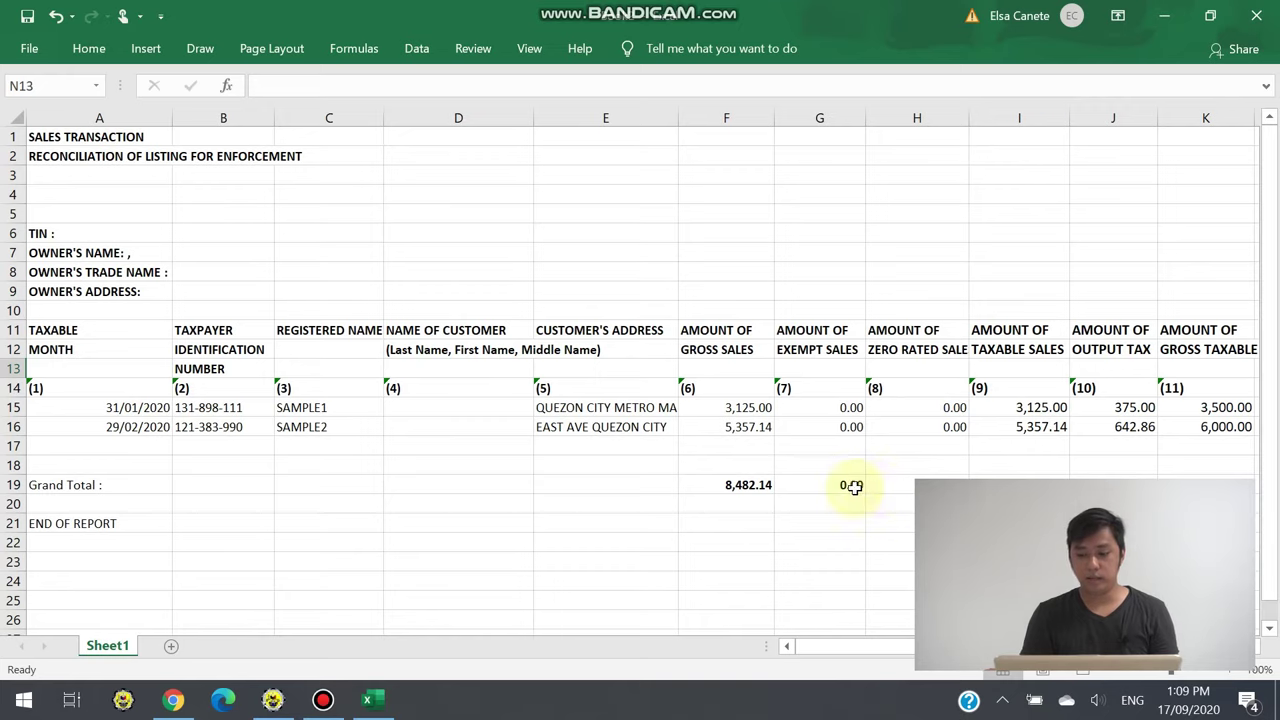
# Switch back to BIR Relief, leave Sales Inquiry with Back, and cancel the Transaction Inquiry dialog
pyautogui.click(284, 698)
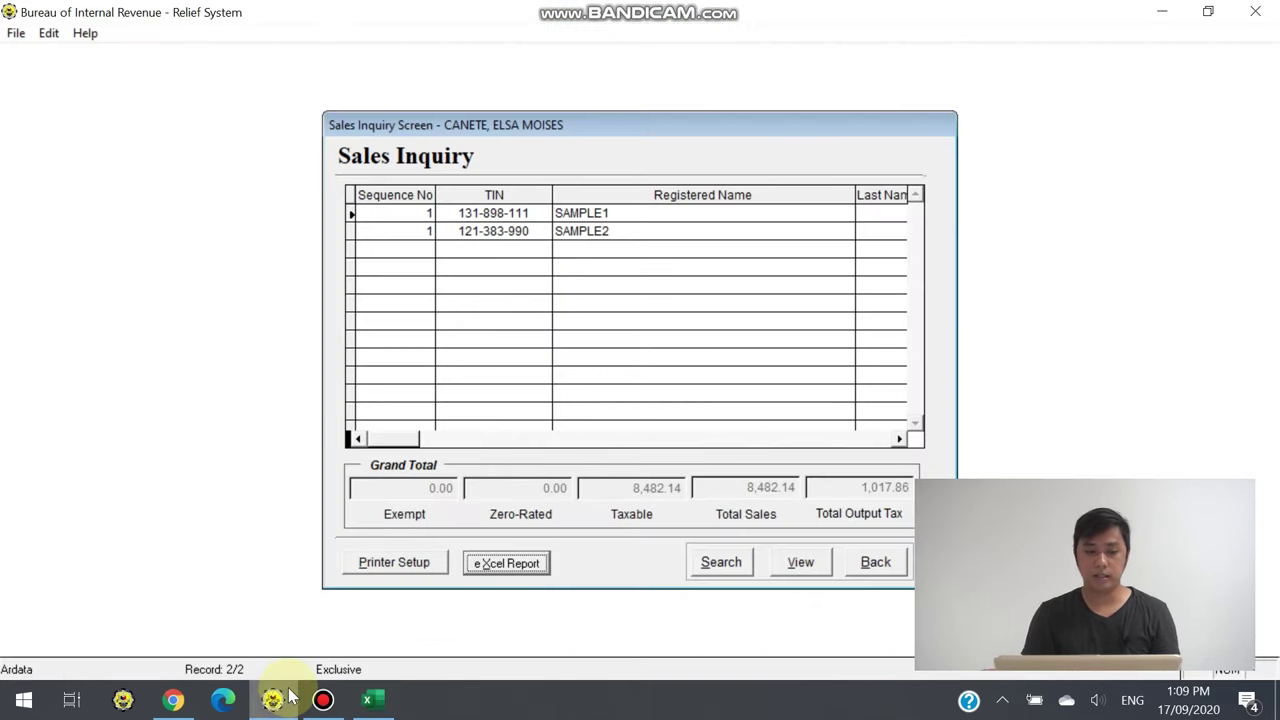
pyautogui.click(876, 563)
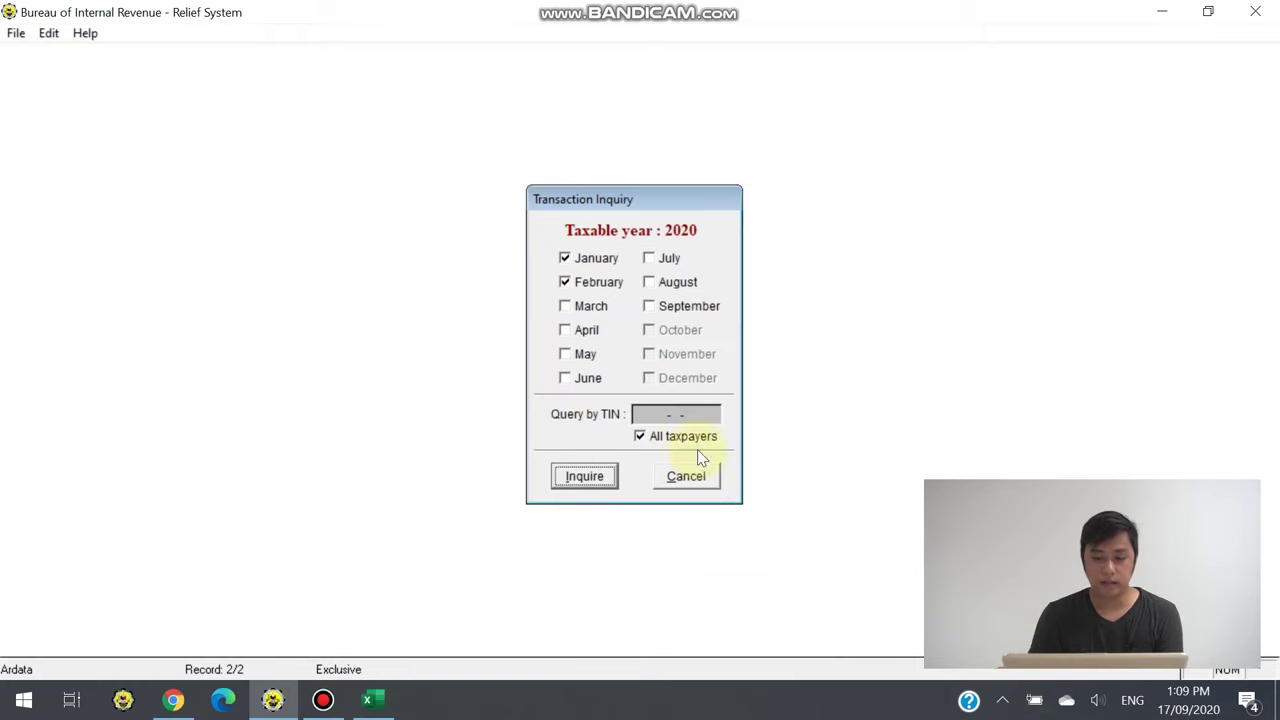
pyautogui.click(688, 480)
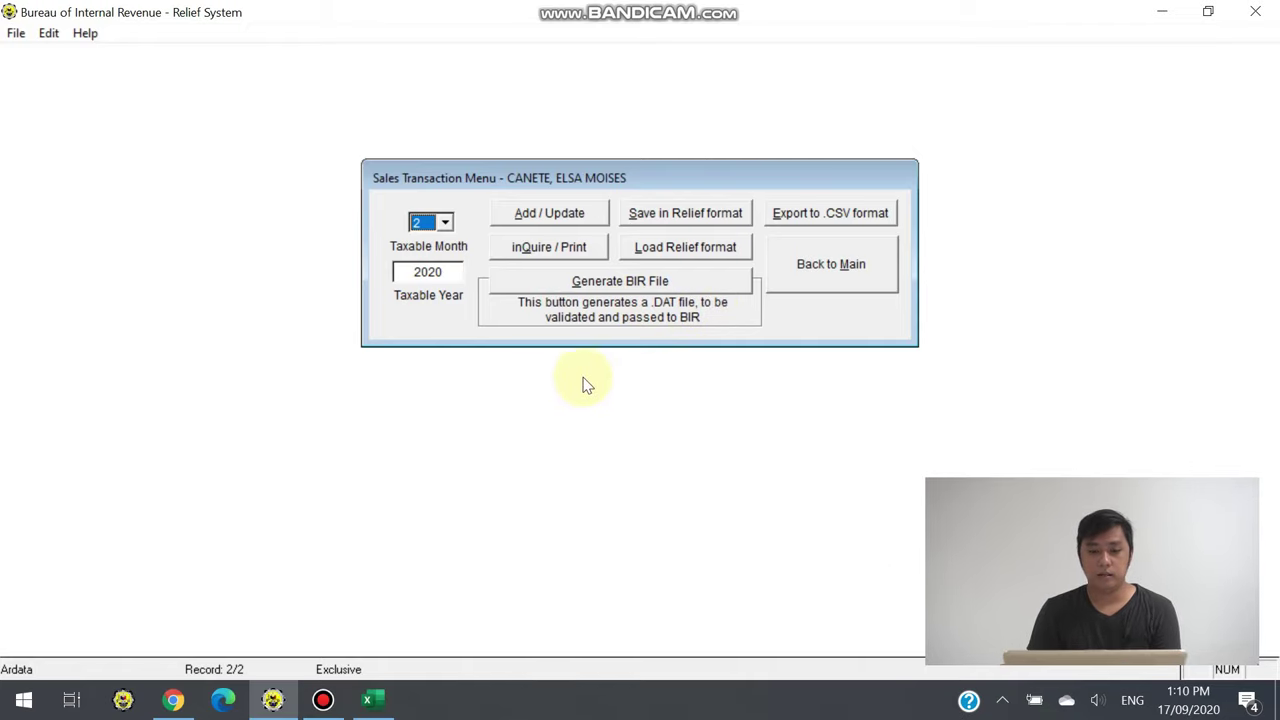
# Generate the February 2020 sales .DAT file, saving it to the Desktop and viewing it
pyautogui.click(632, 285)
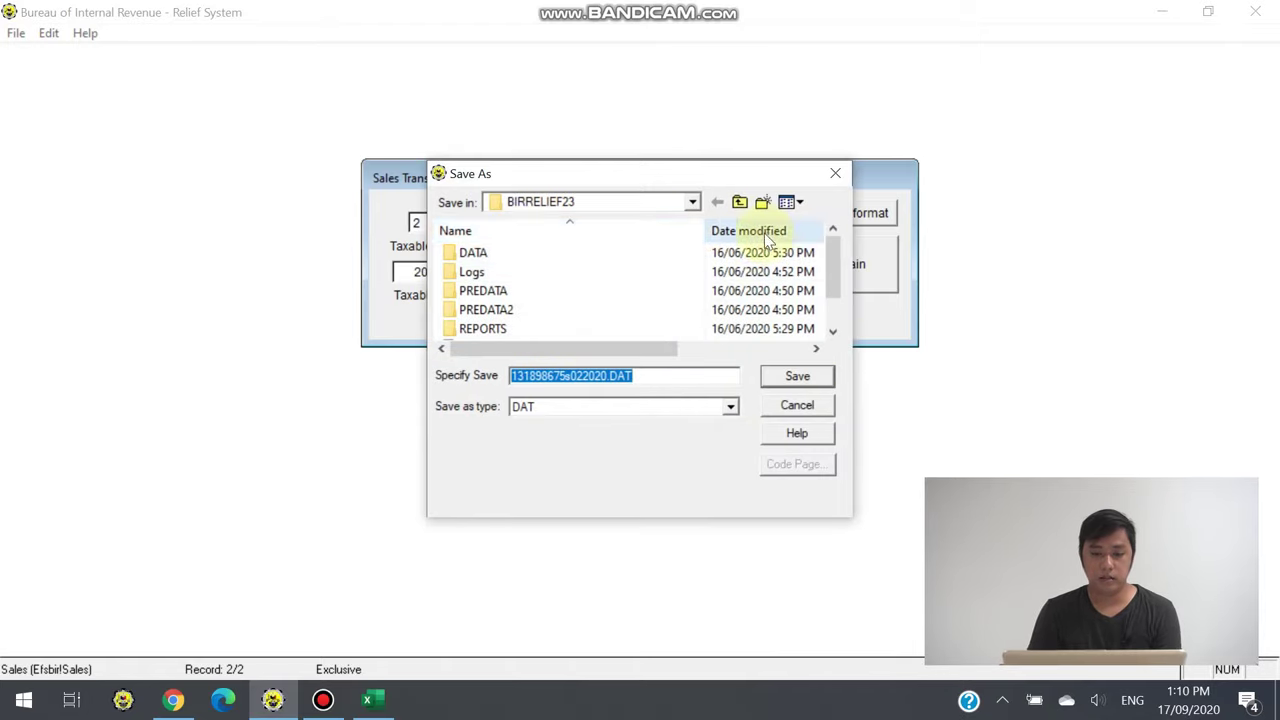
pyautogui.click(739, 205)
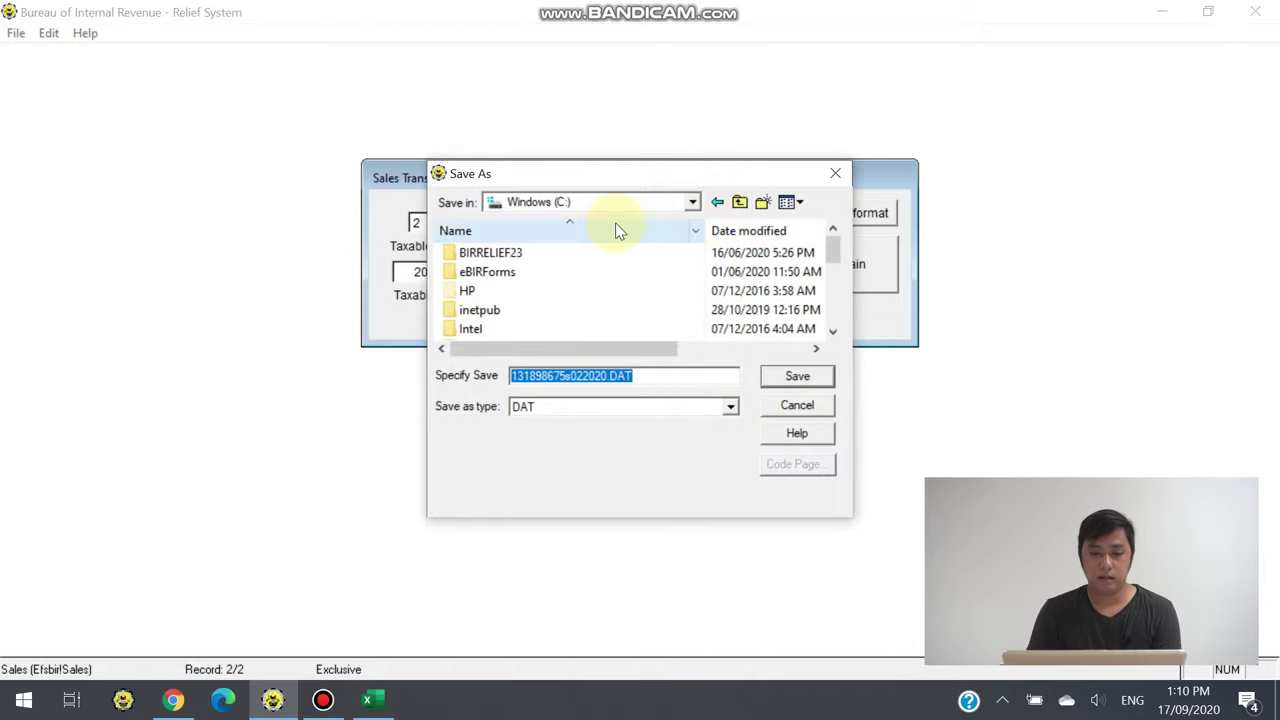
pyautogui.click(692, 203)
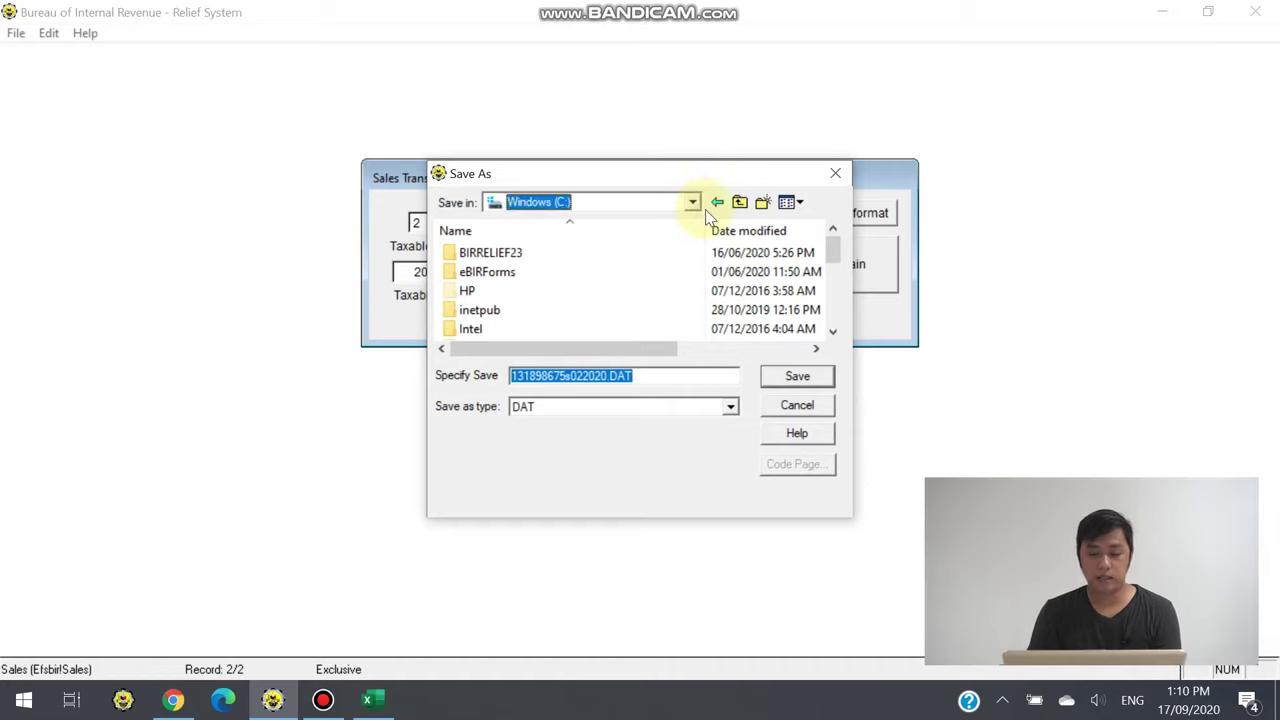
pyautogui.moveTo(696, 327); pyautogui.dragTo(683, 252)
pyautogui.click(525, 222)
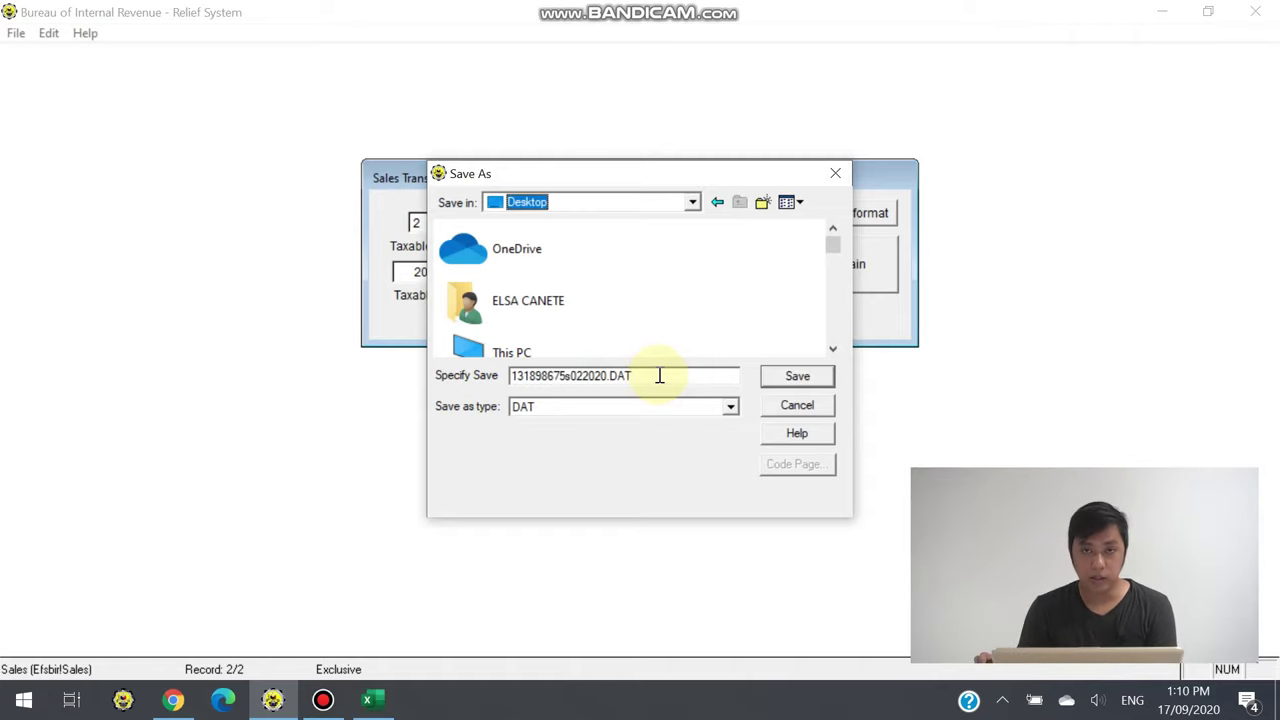
pyautogui.click(782, 378)
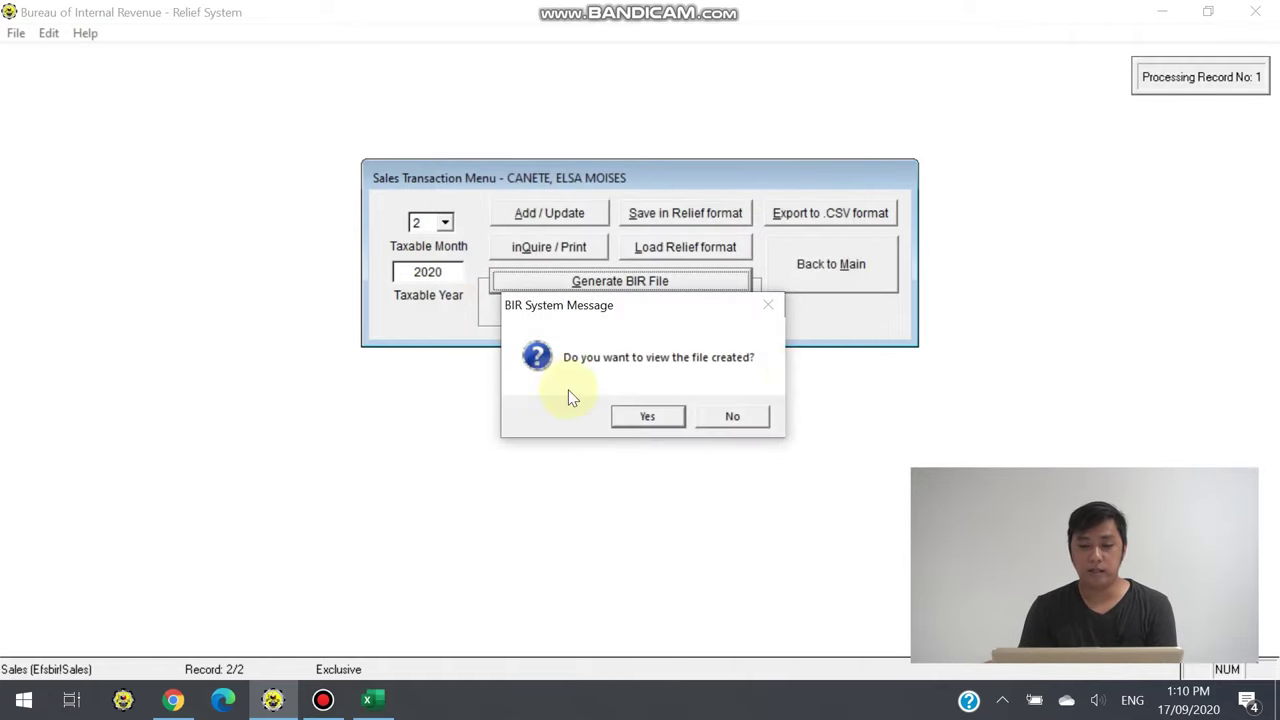
pyautogui.click(645, 418)
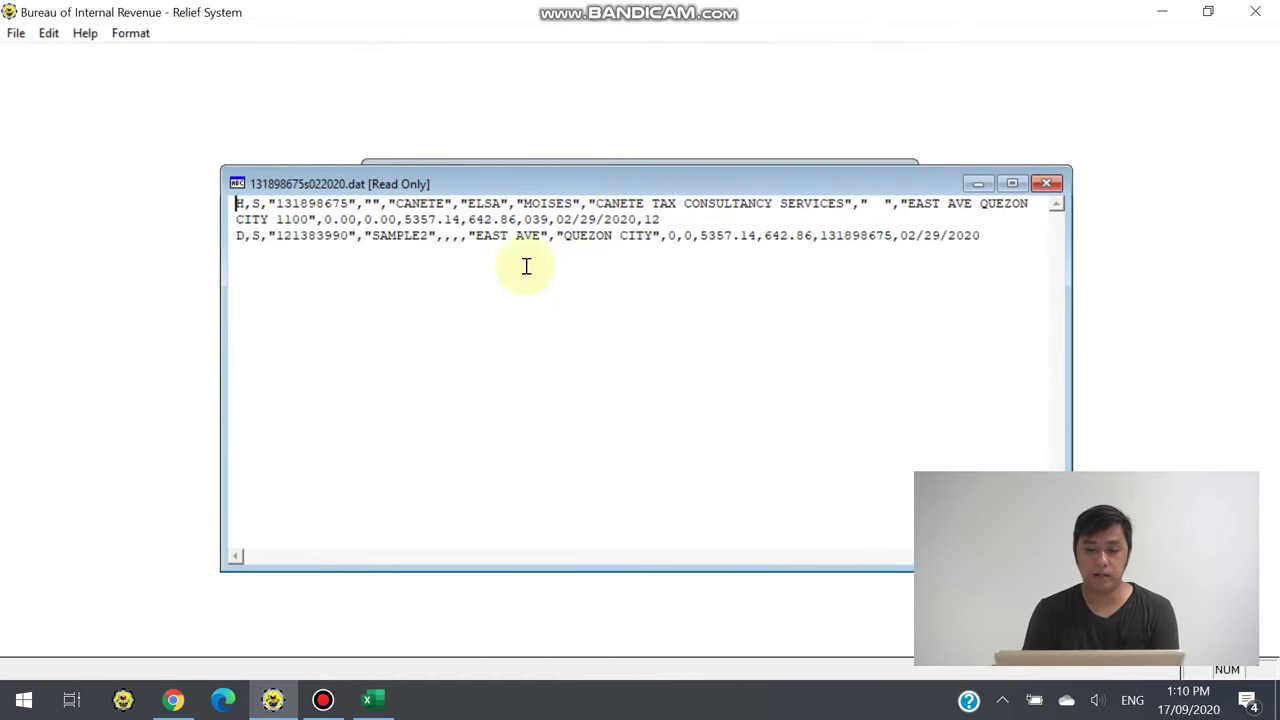
pyautogui.click(1046, 184)
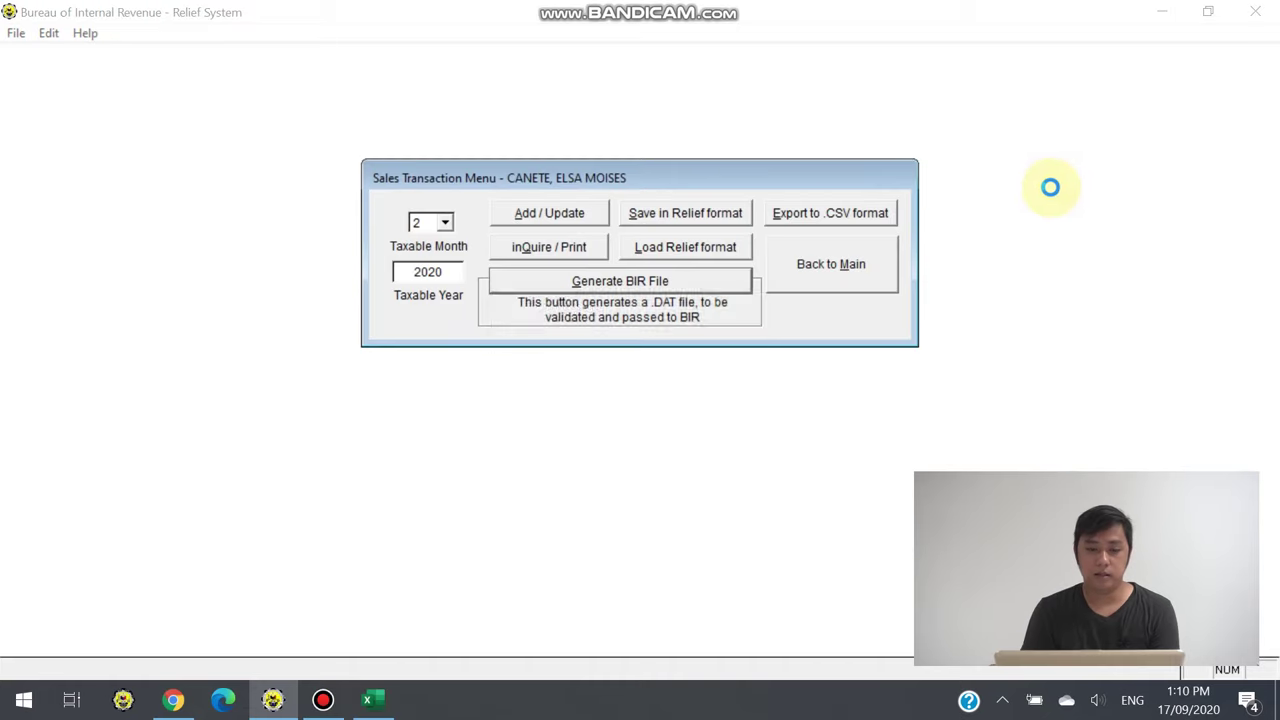
pyautogui.click(746, 415)
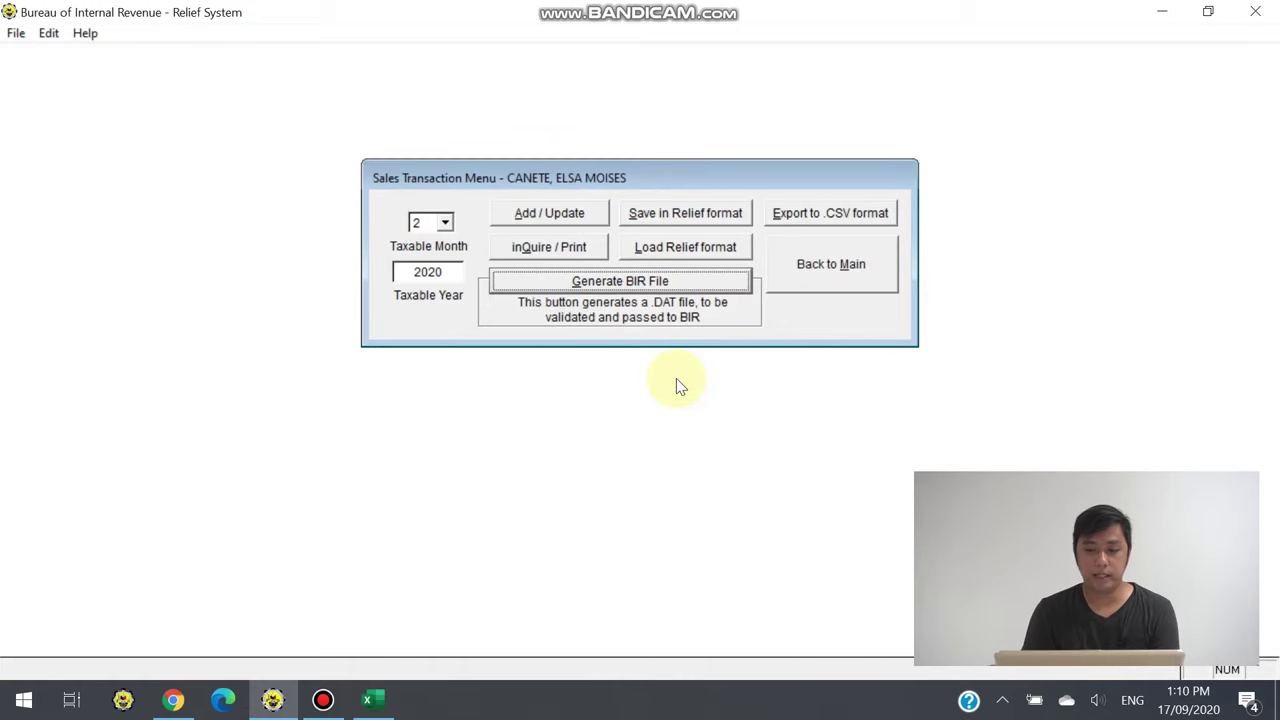
# Set taxable month 1, generate and save the January sales .DAT file, then go Back to Main
pyautogui.click(446, 223)
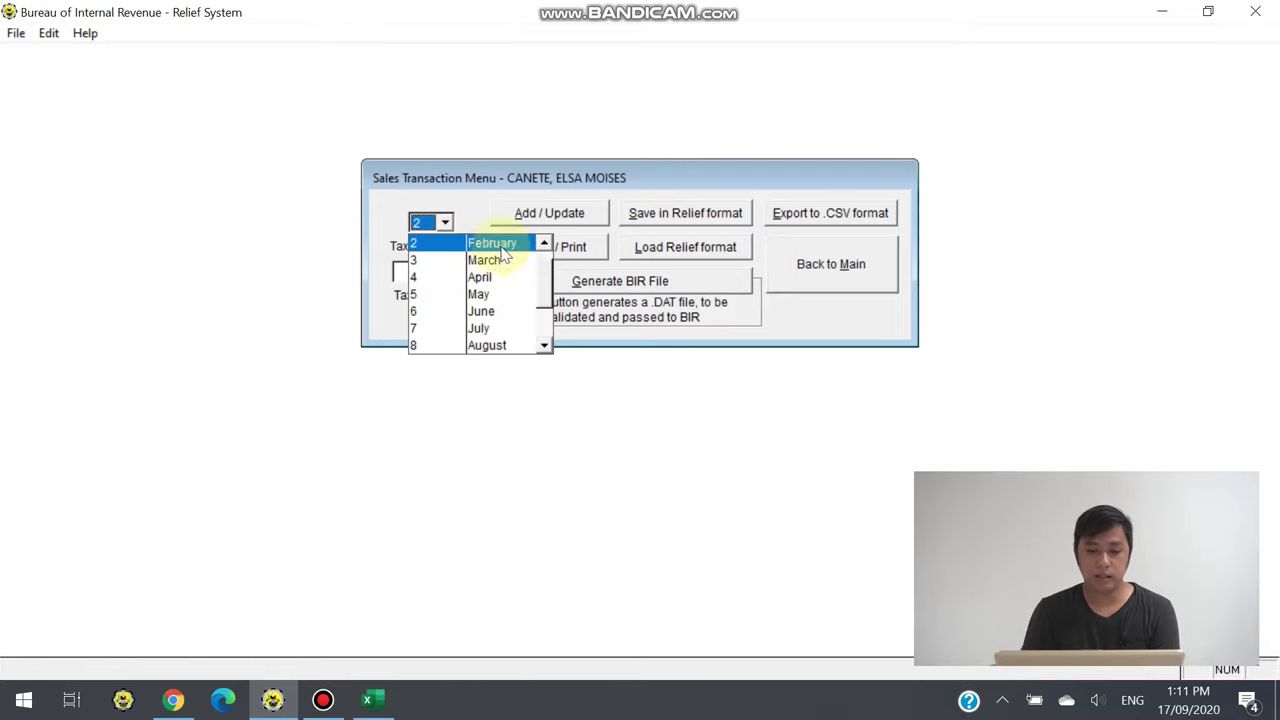
pyautogui.click(544, 243)
pyautogui.click(490, 243)
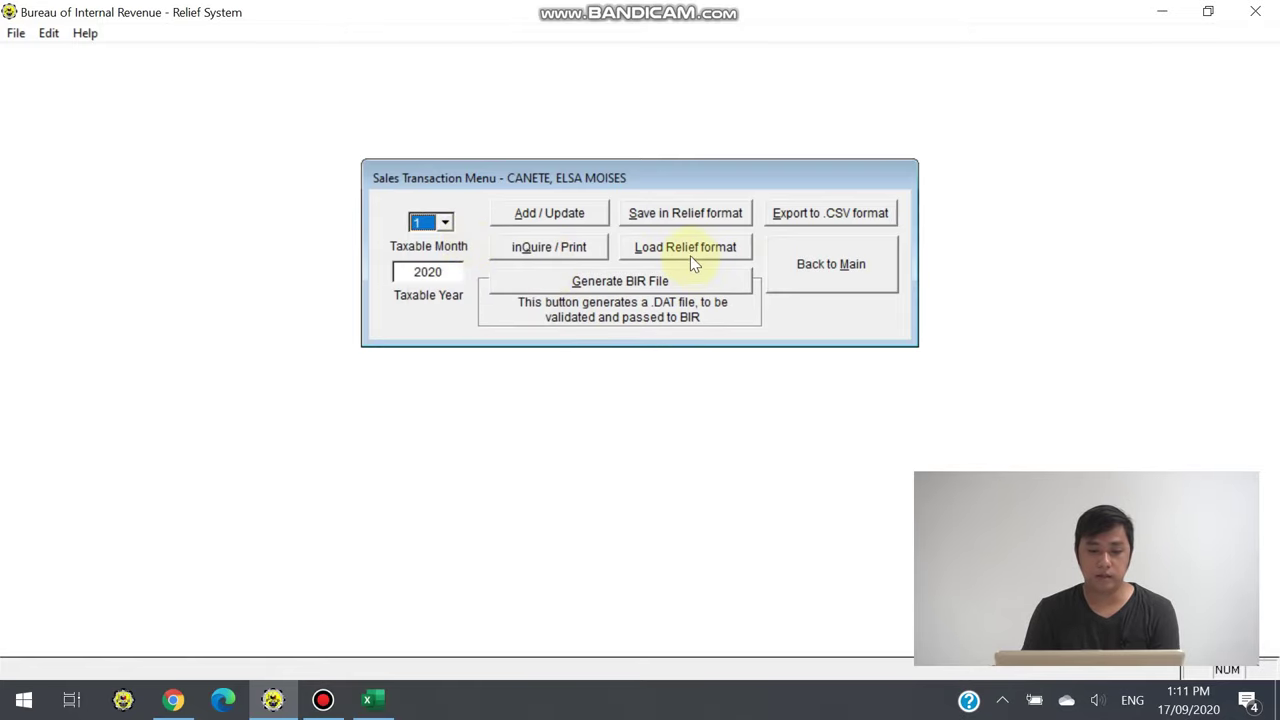
pyautogui.click(630, 284)
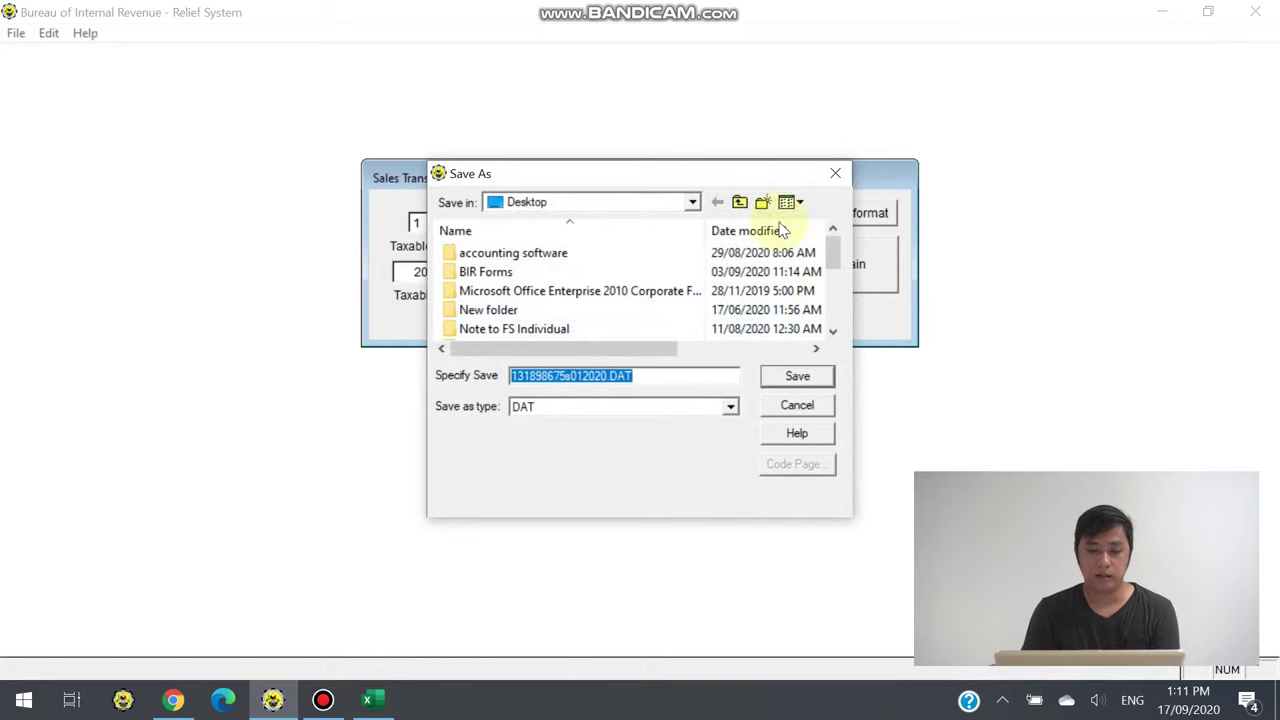
pyautogui.click(800, 376)
pyautogui.click(665, 418)
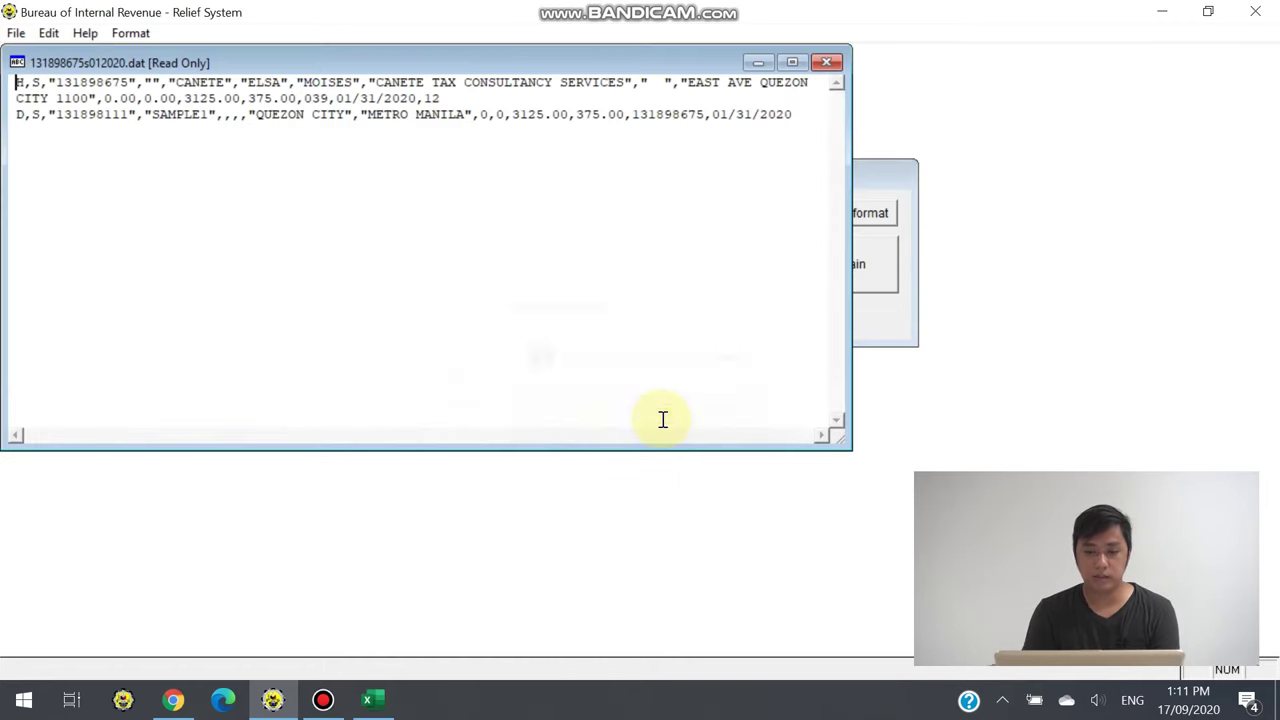
pyautogui.click(826, 66)
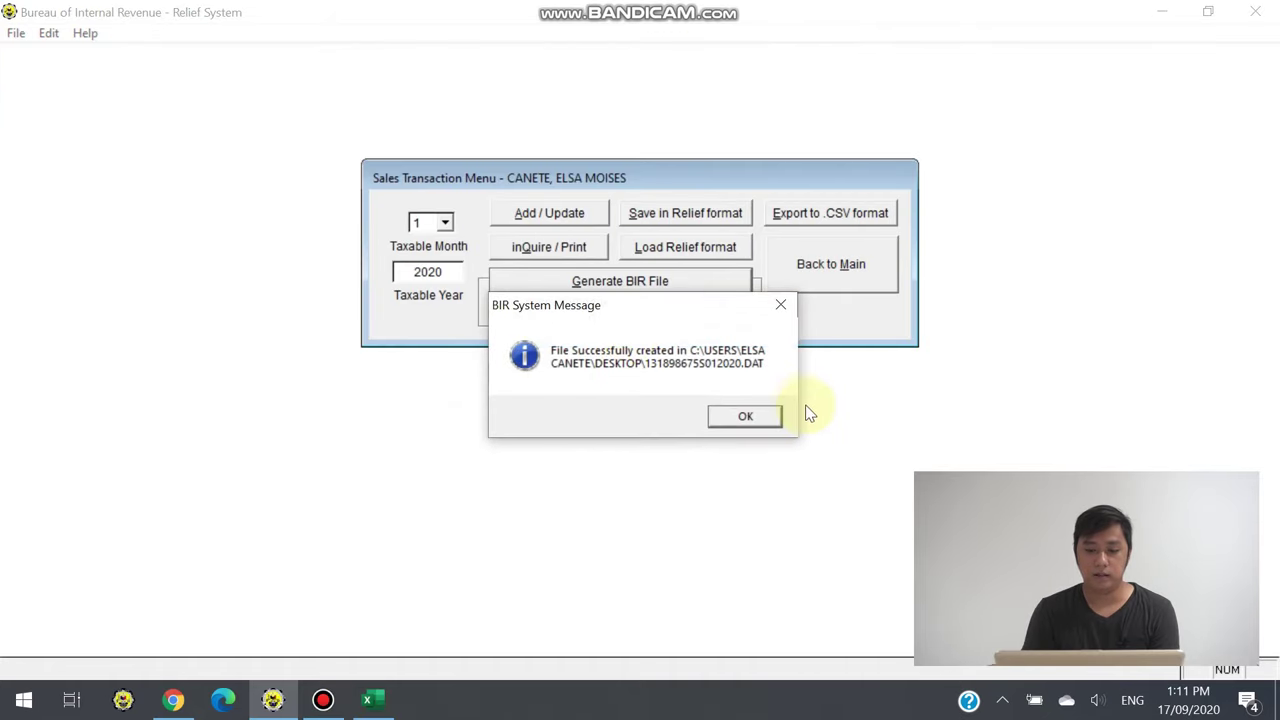
pyautogui.click(741, 416)
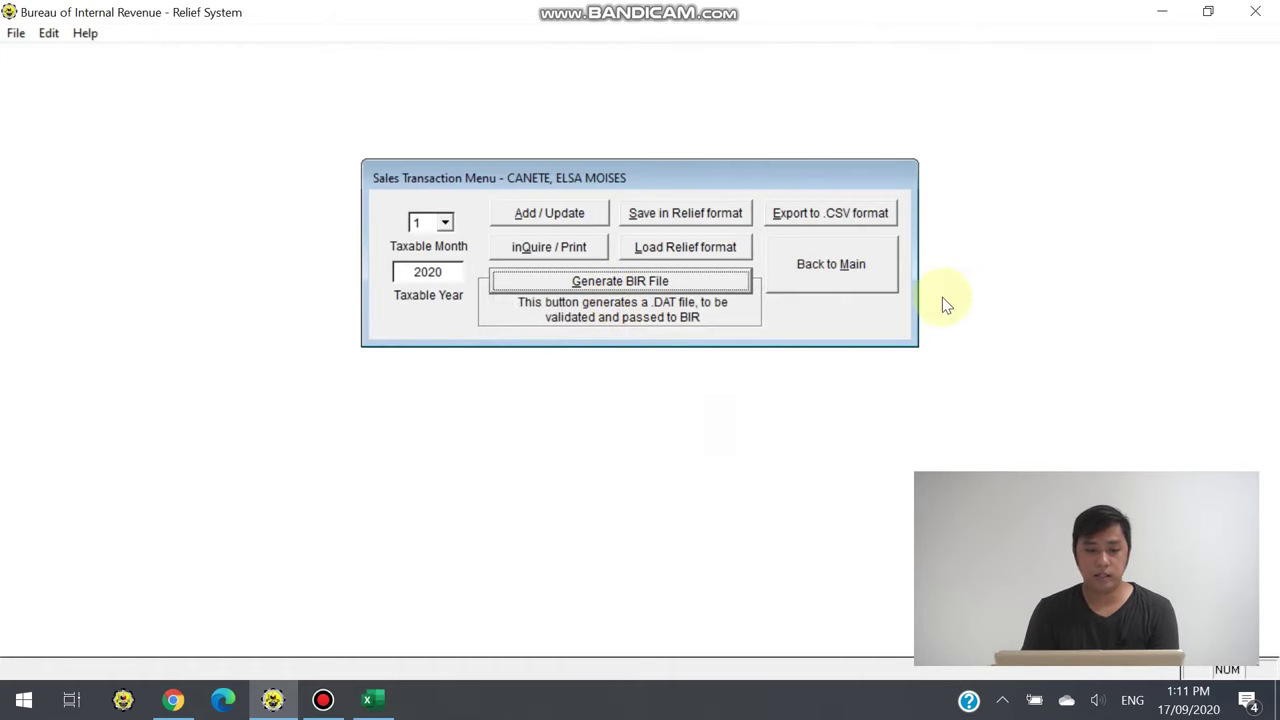
pyautogui.click(845, 271)
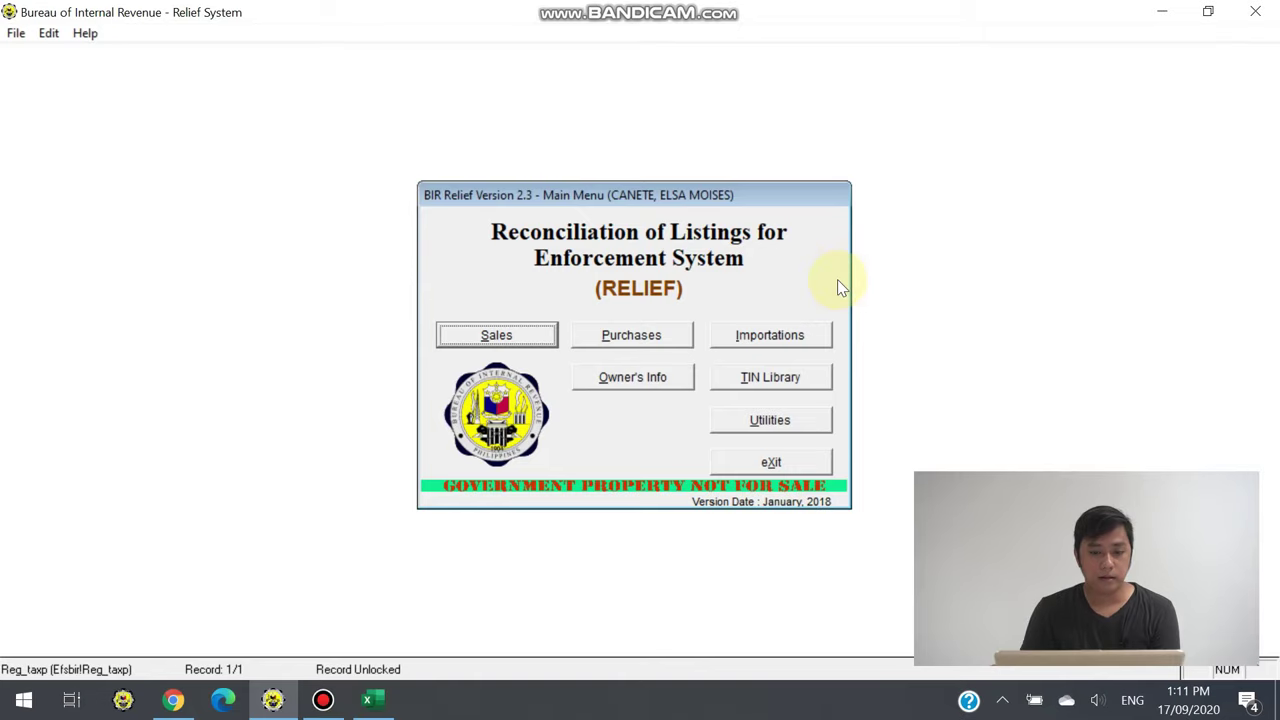
# From Purchases, choose taxable month 1 and year 2020, then open Add / Update entry
pyautogui.click(645, 335)
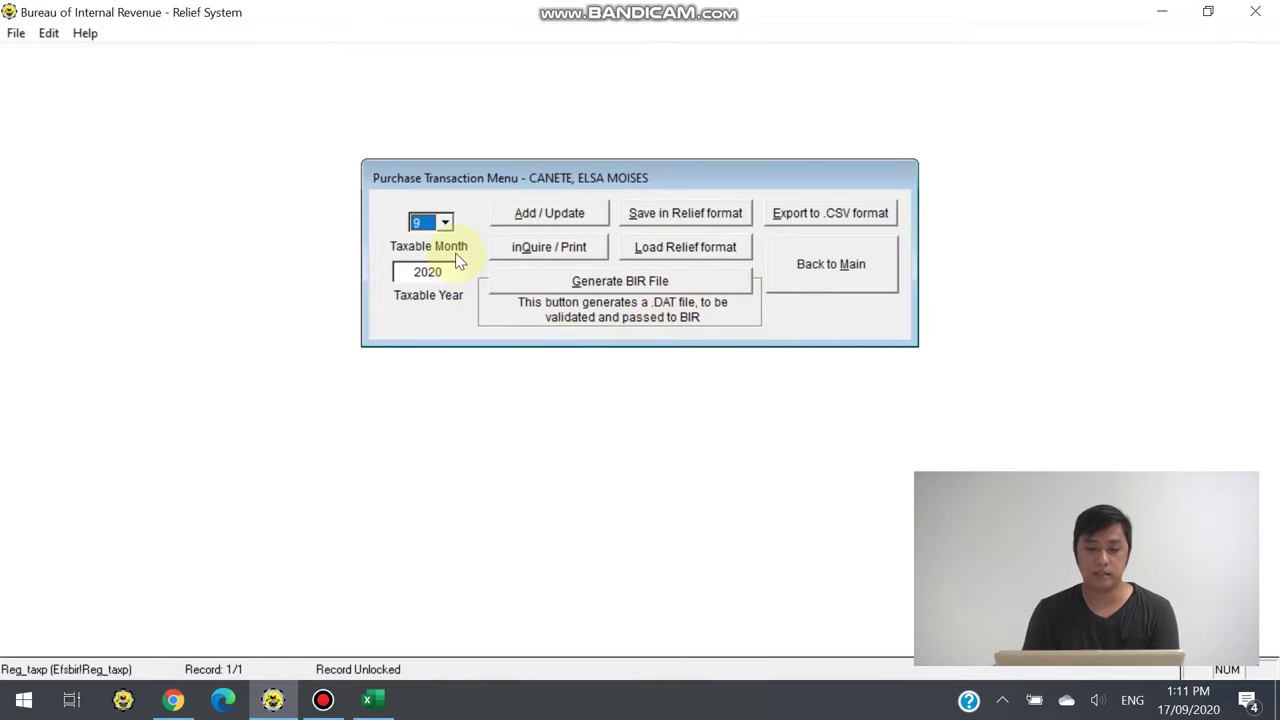
pyautogui.click(445, 221)
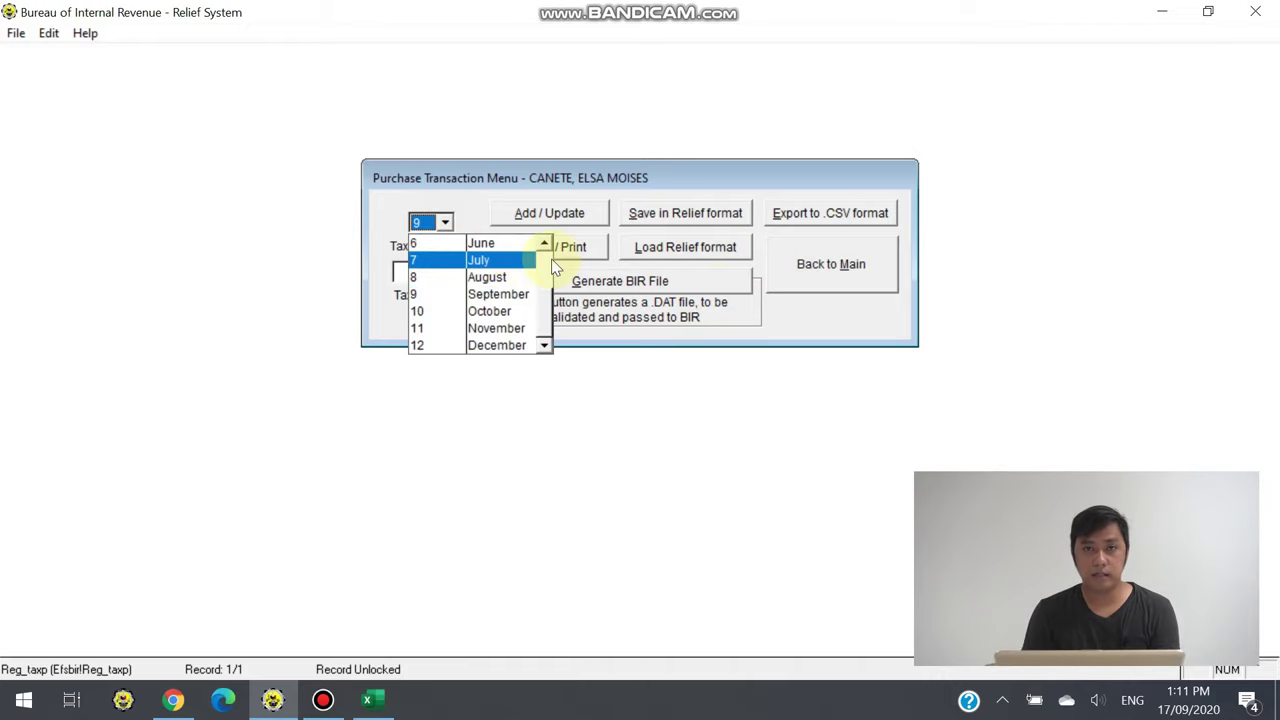
pyautogui.moveTo(543, 314); pyautogui.dragTo(545, 285)
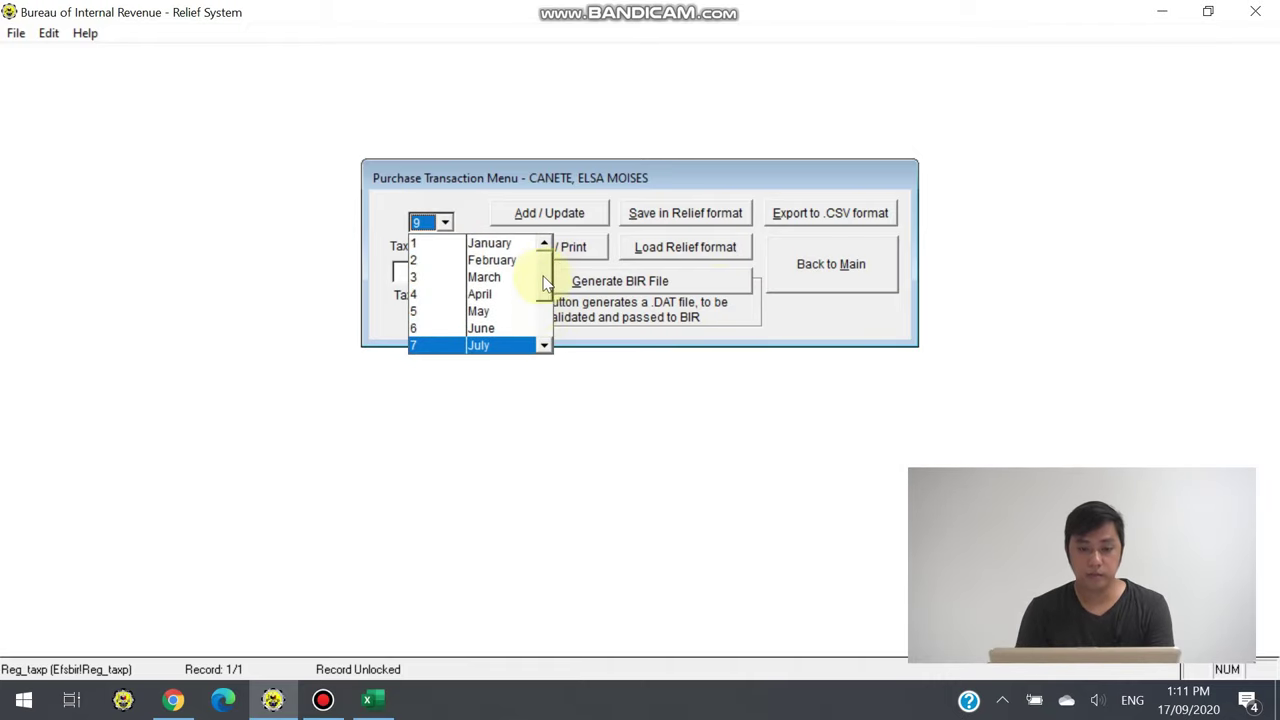
pyautogui.click(500, 243)
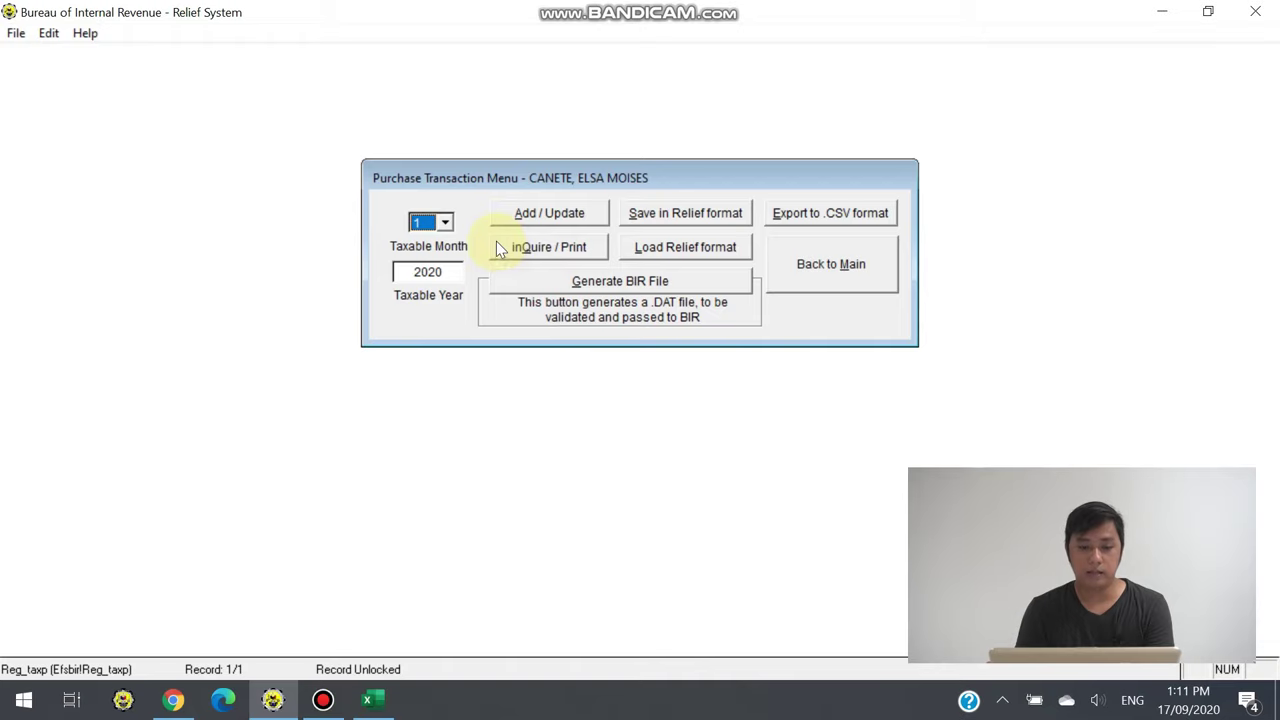
pyautogui.click(452, 272)
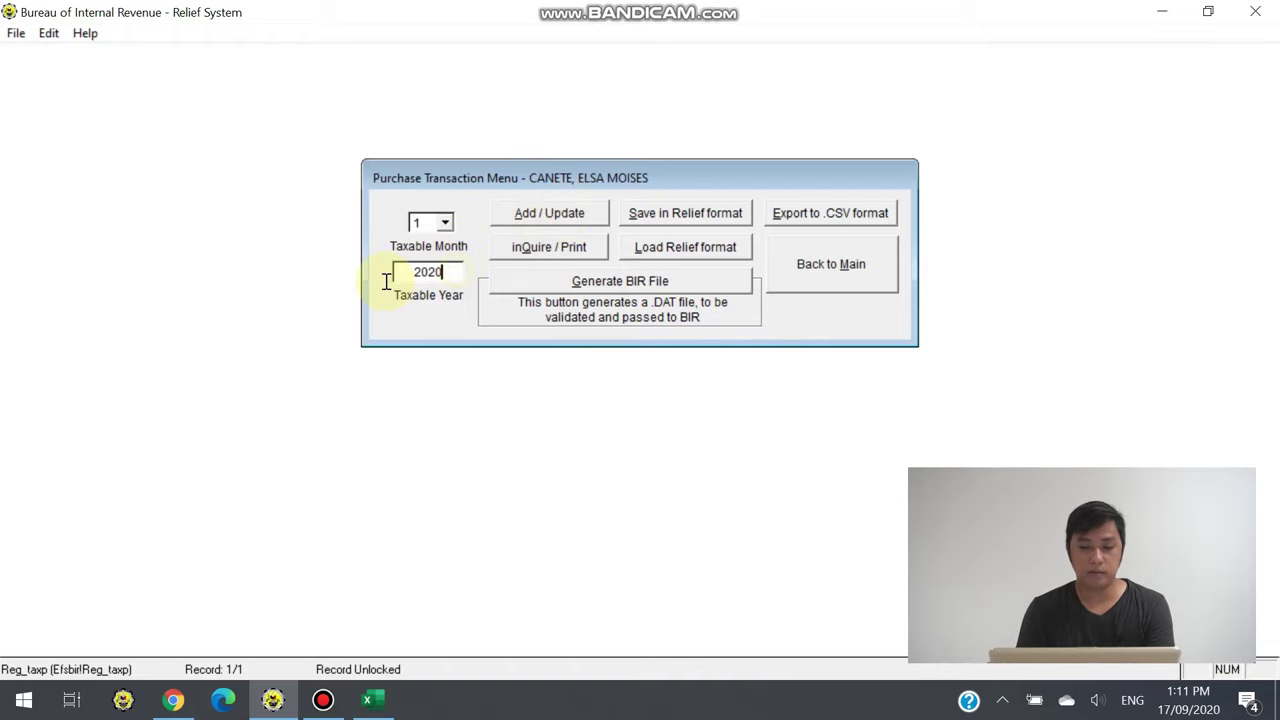
pyautogui.click(557, 216)
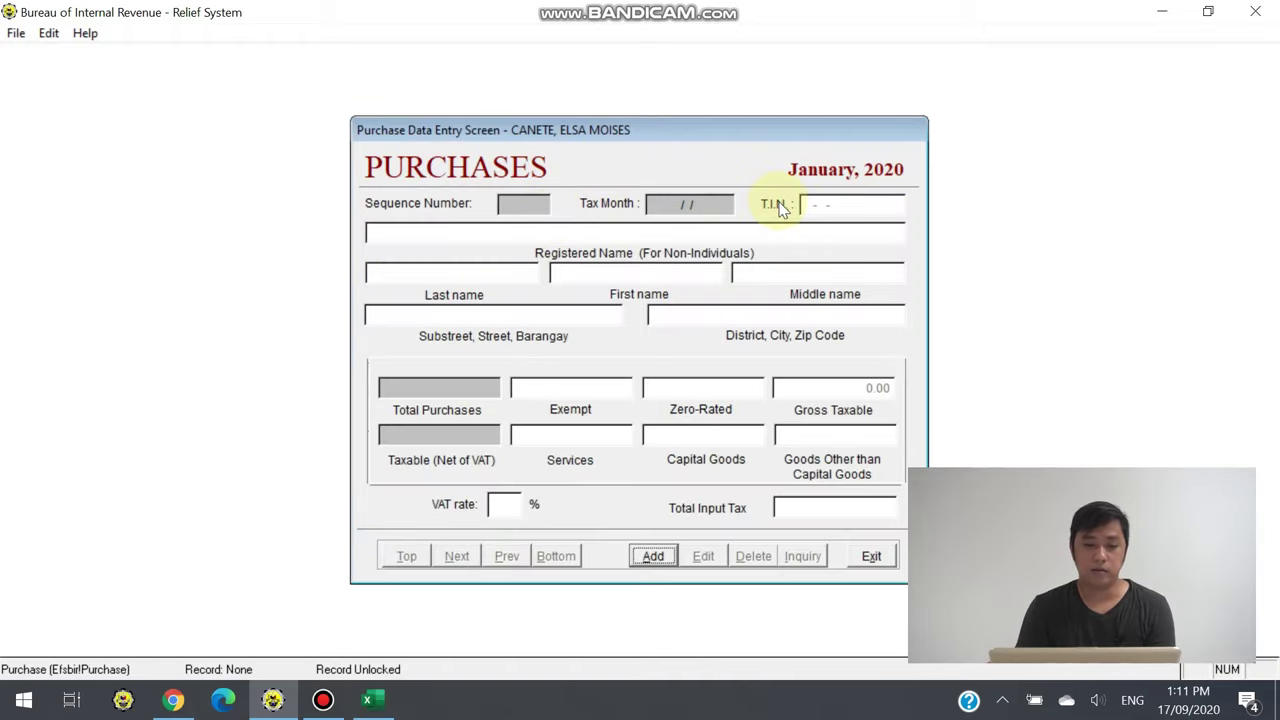
# Start a new purchase record and enter the supplier's TIN, name 7 ELEVEN, and address
pyautogui.click(652, 556)
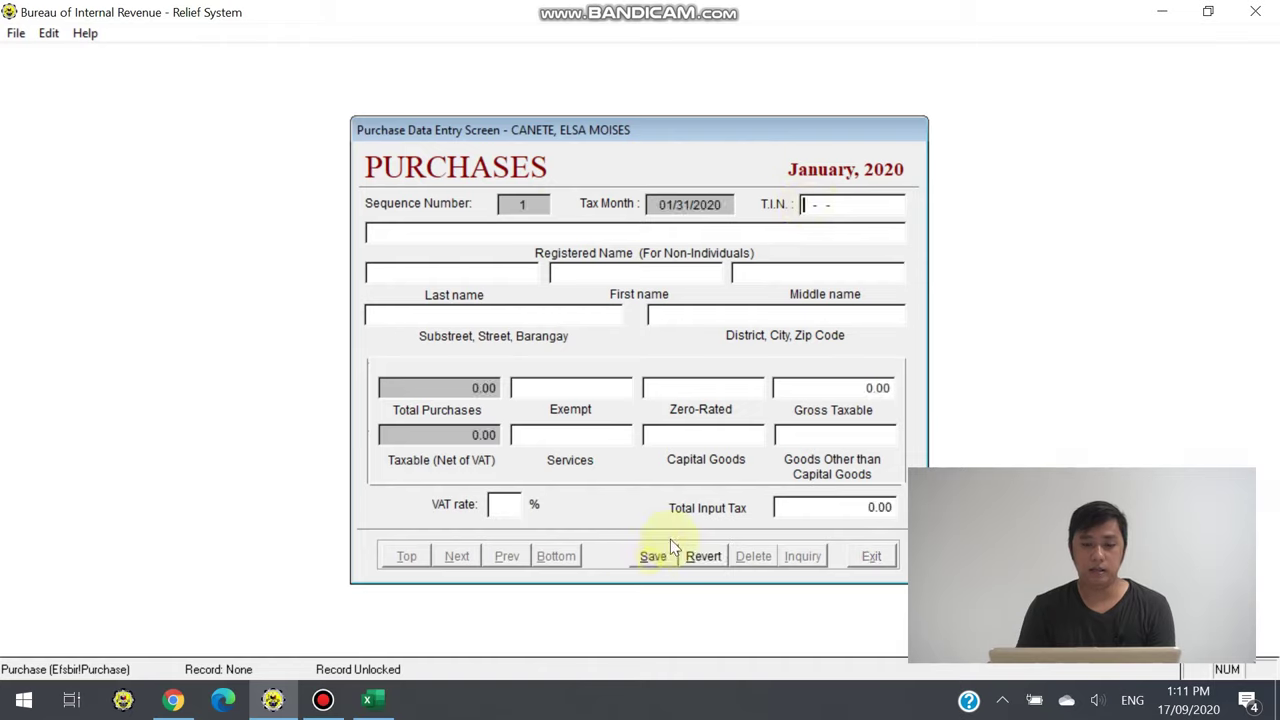
pyautogui.click(812, 204)
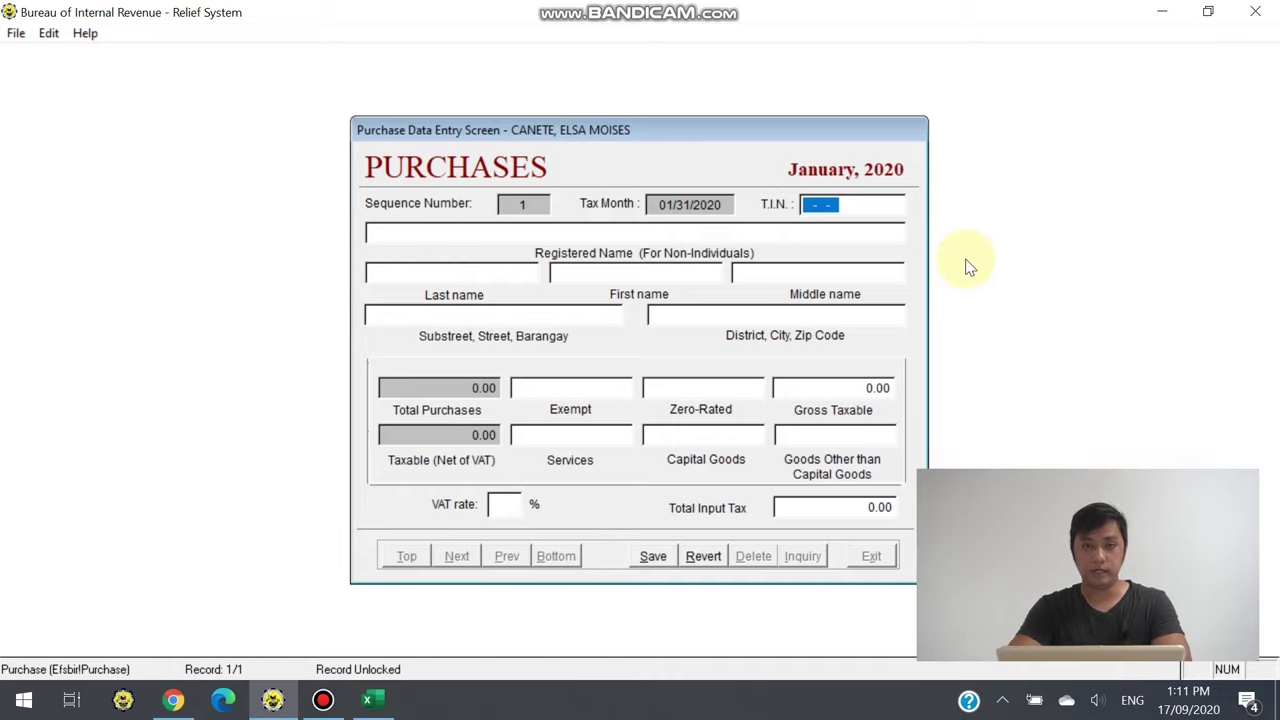
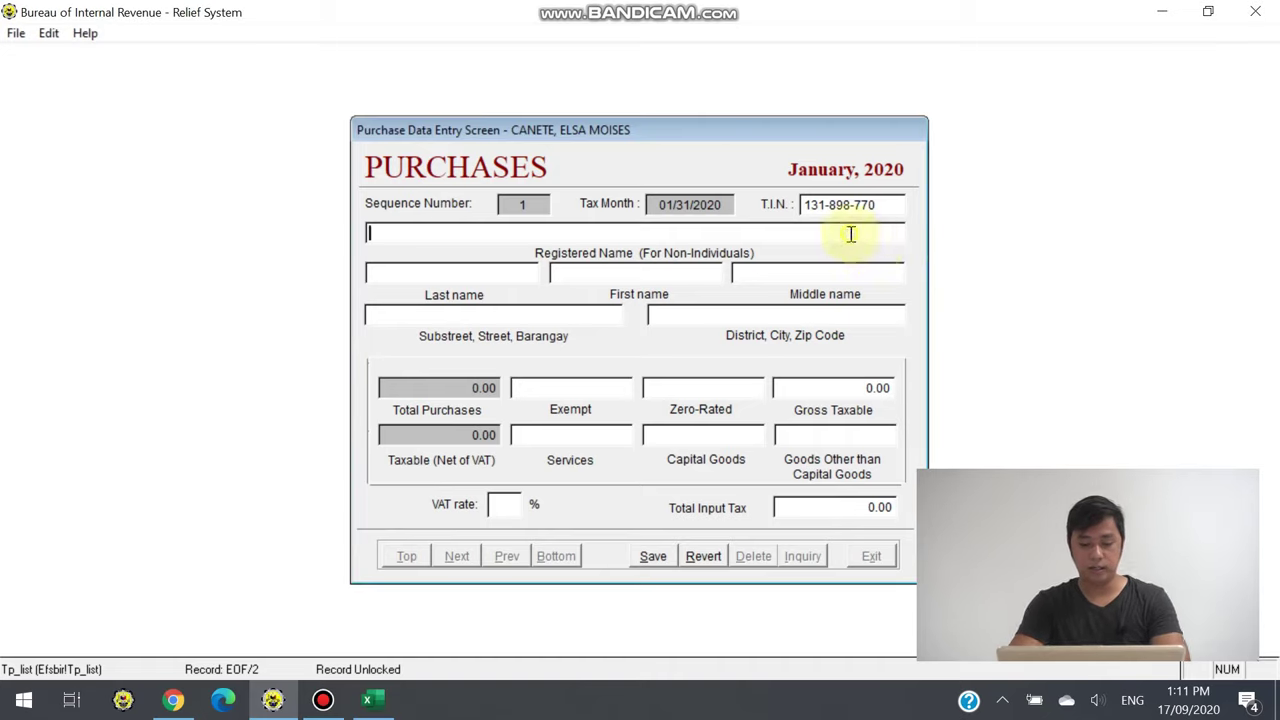
pyautogui.write('LEVEN')
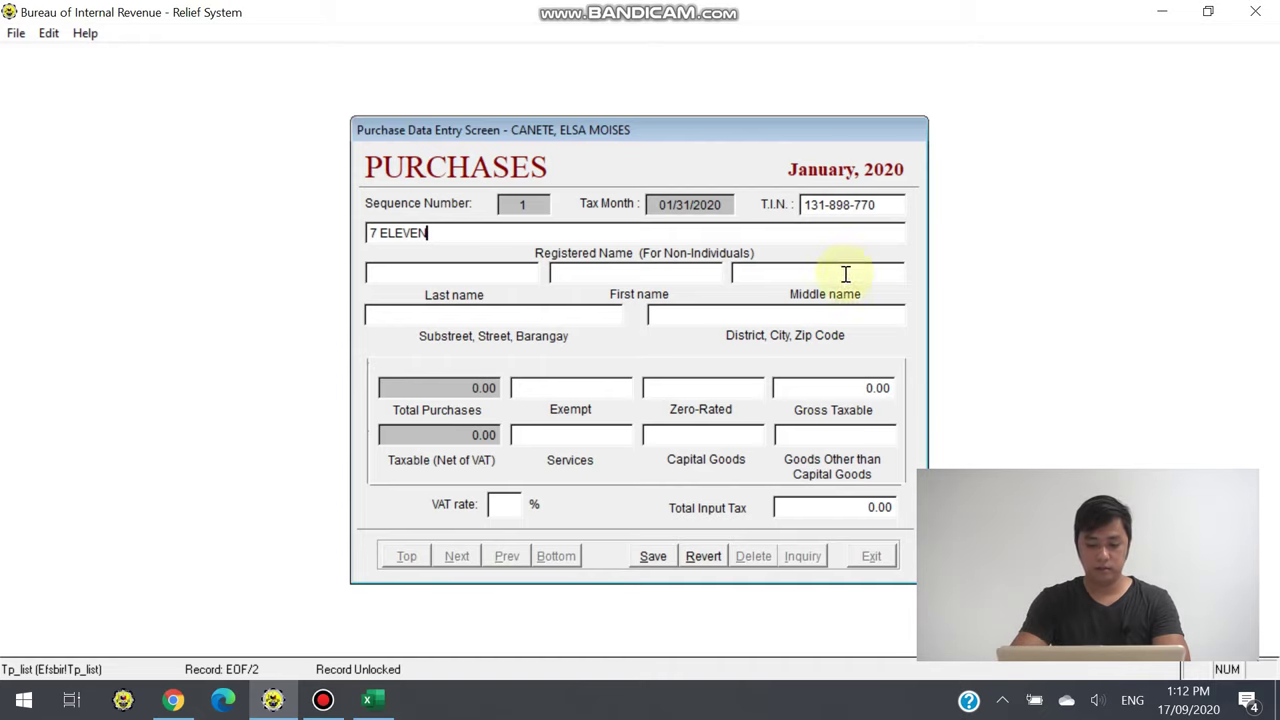
pyautogui.click(562, 322)
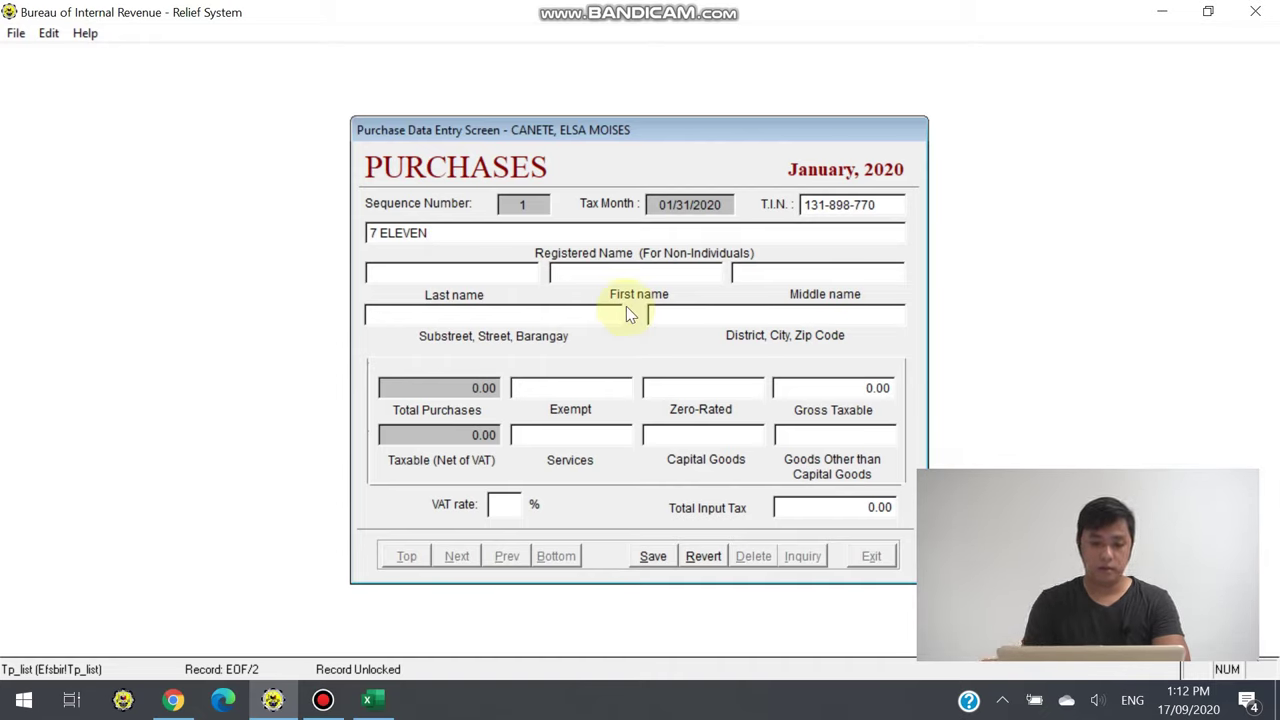
pyautogui.write('QUEZON CITY')
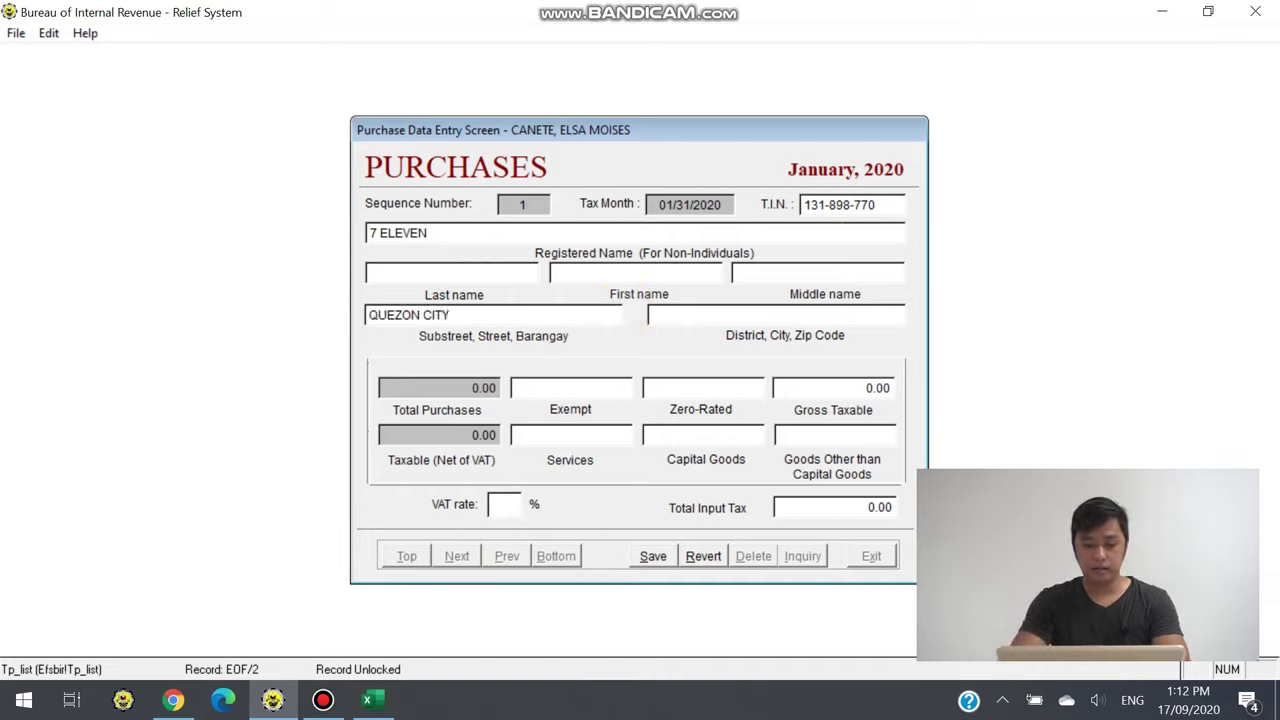
pyautogui.write('METRO MANILA')
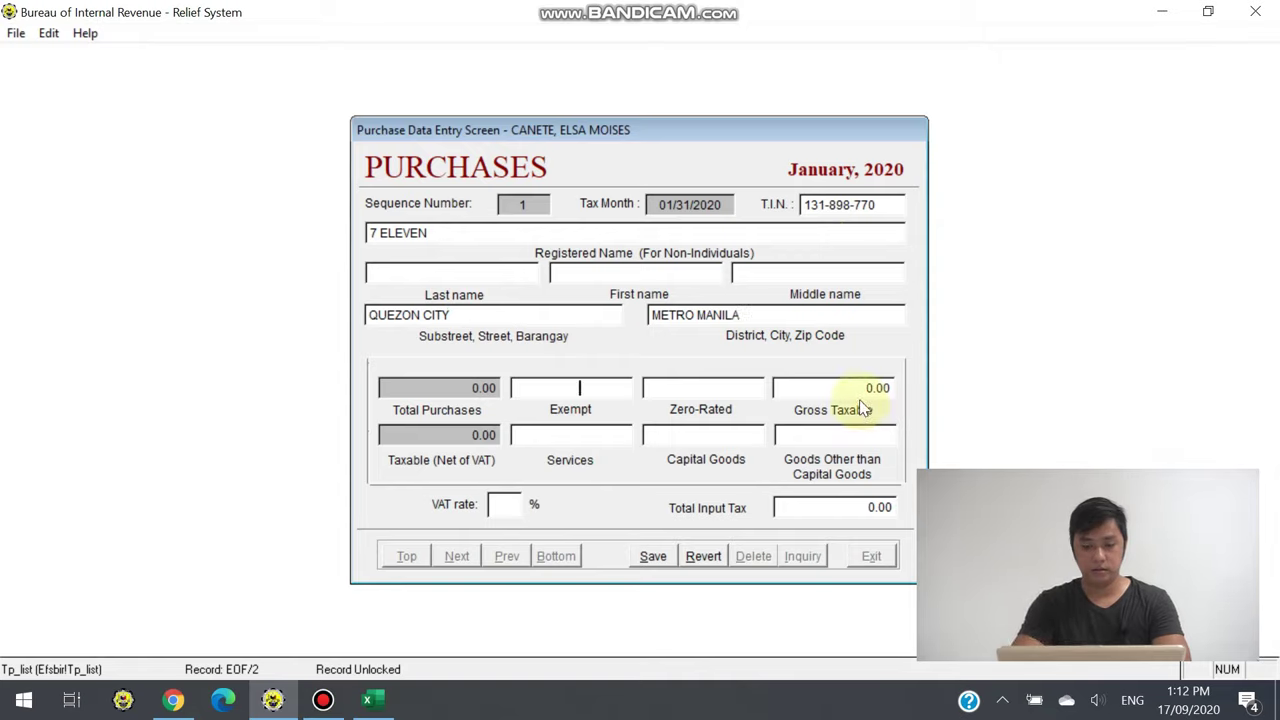
# Enter 9500 gross taxable, zero Services and Capital Goods, keeping 8,482.14 as other goods
pyautogui.click(893, 395)
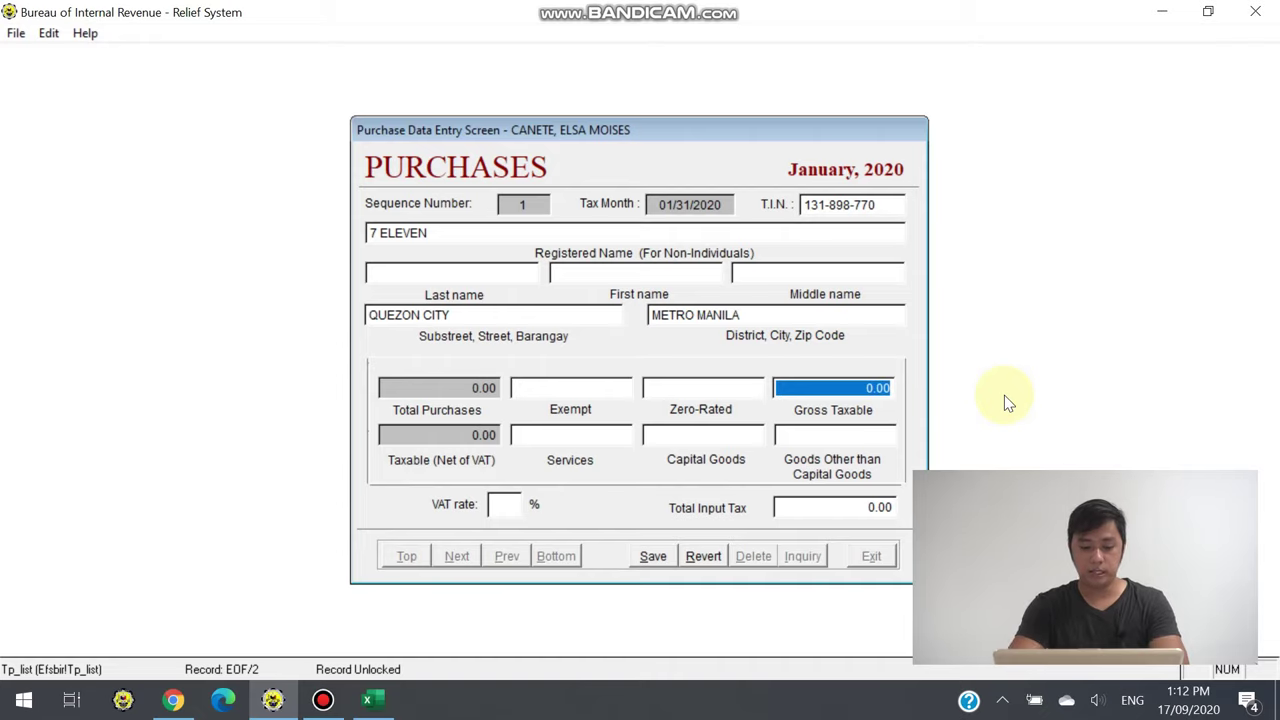
pyautogui.write('9500')
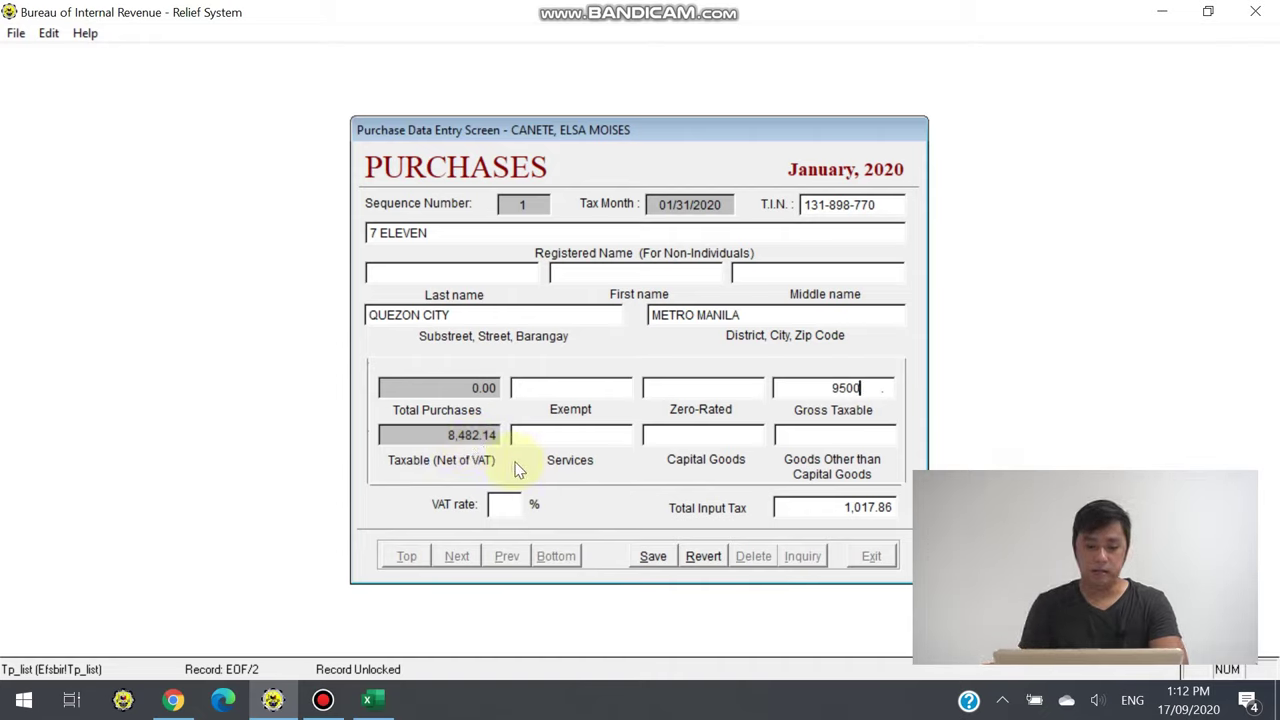
pyautogui.press('Tab')
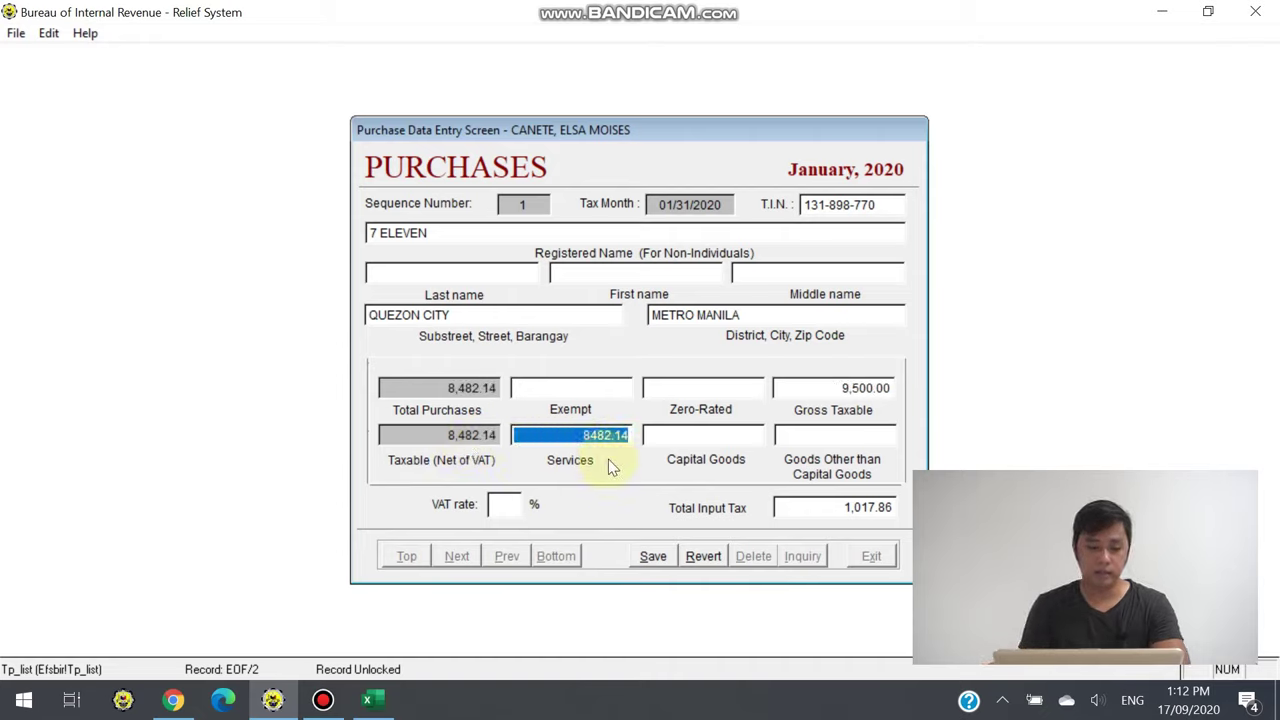
pyautogui.press('Tab')
pyautogui.press('Tab')
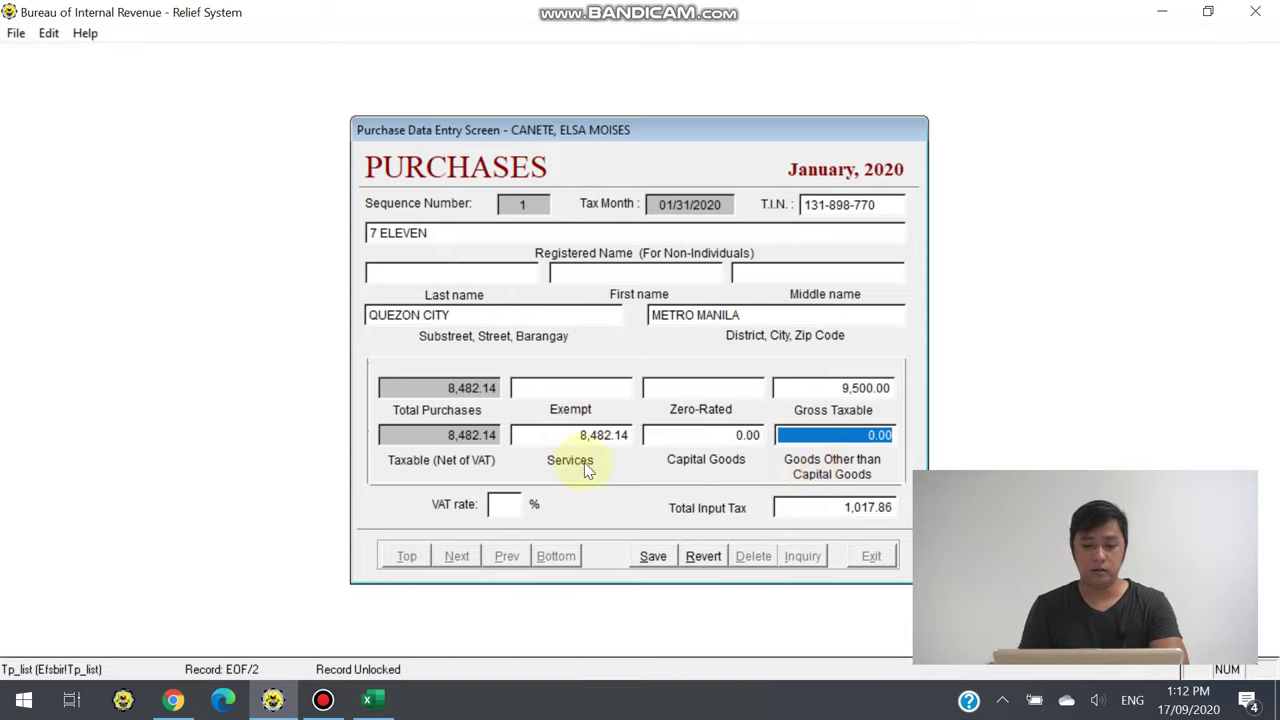
pyautogui.press('Home')
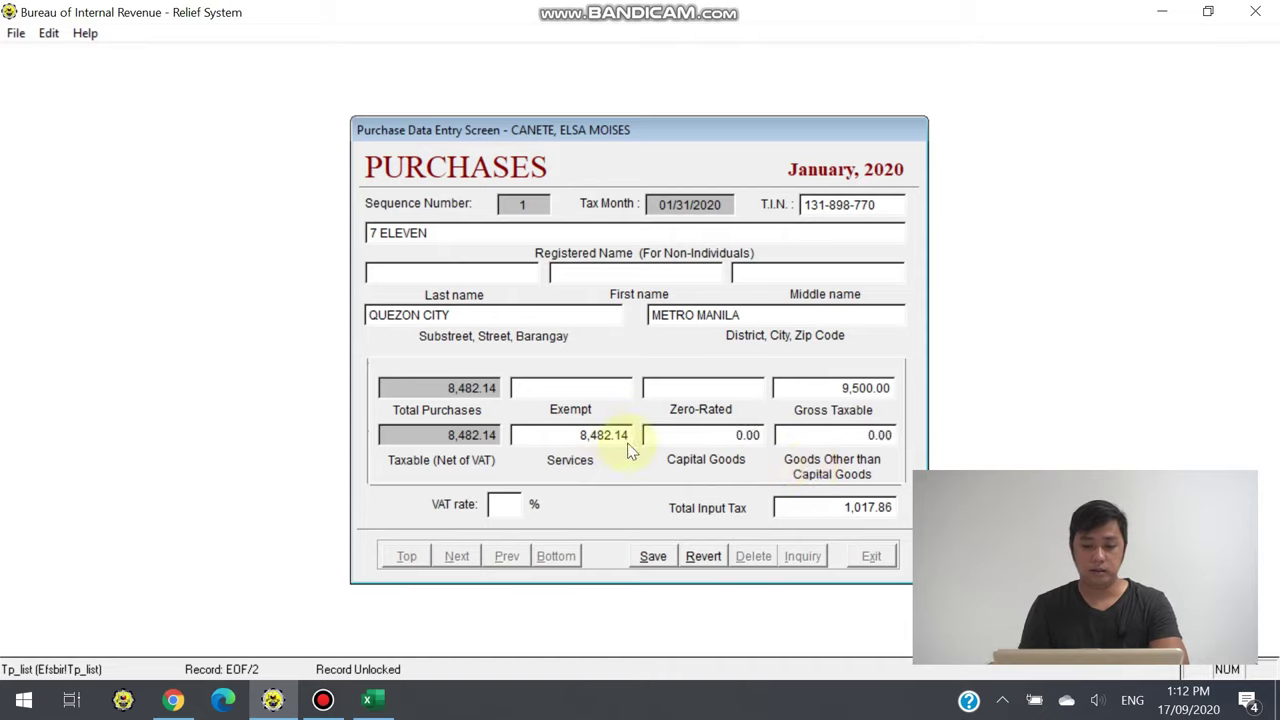
pyautogui.click(551, 435)
pyautogui.moveTo(551, 435); pyautogui.dragTo(658, 433)
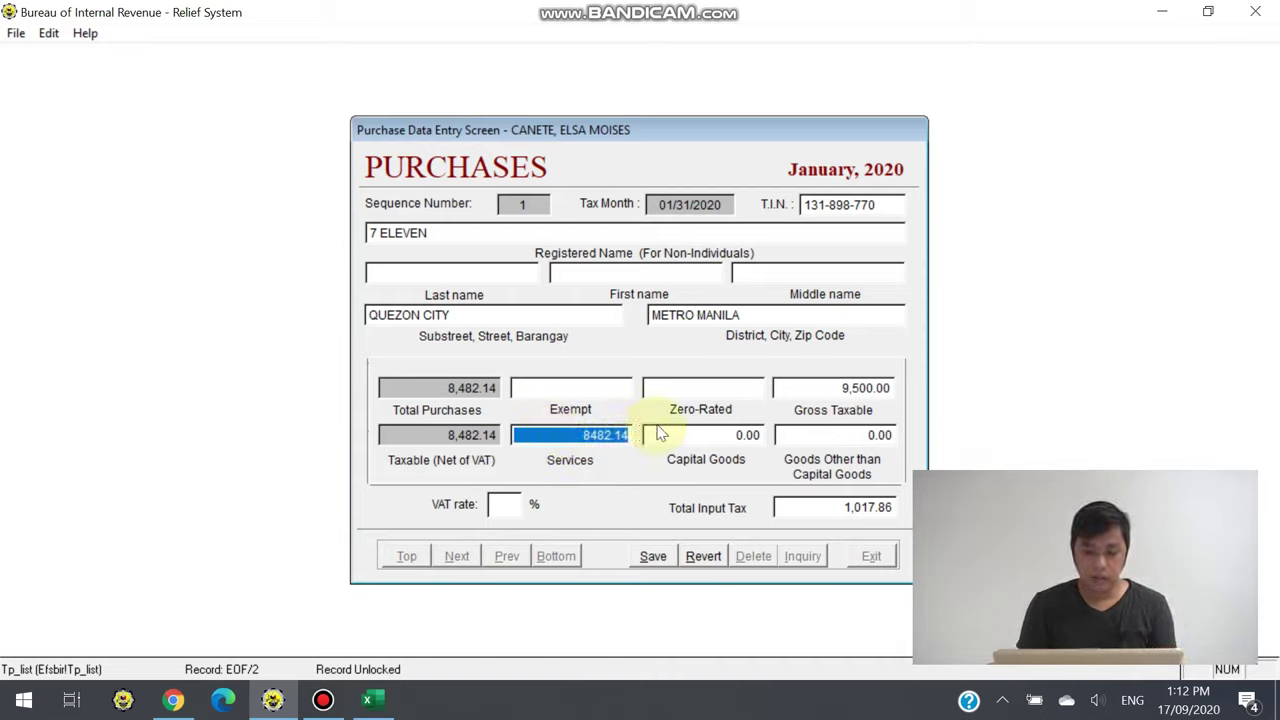
pyautogui.write('0')
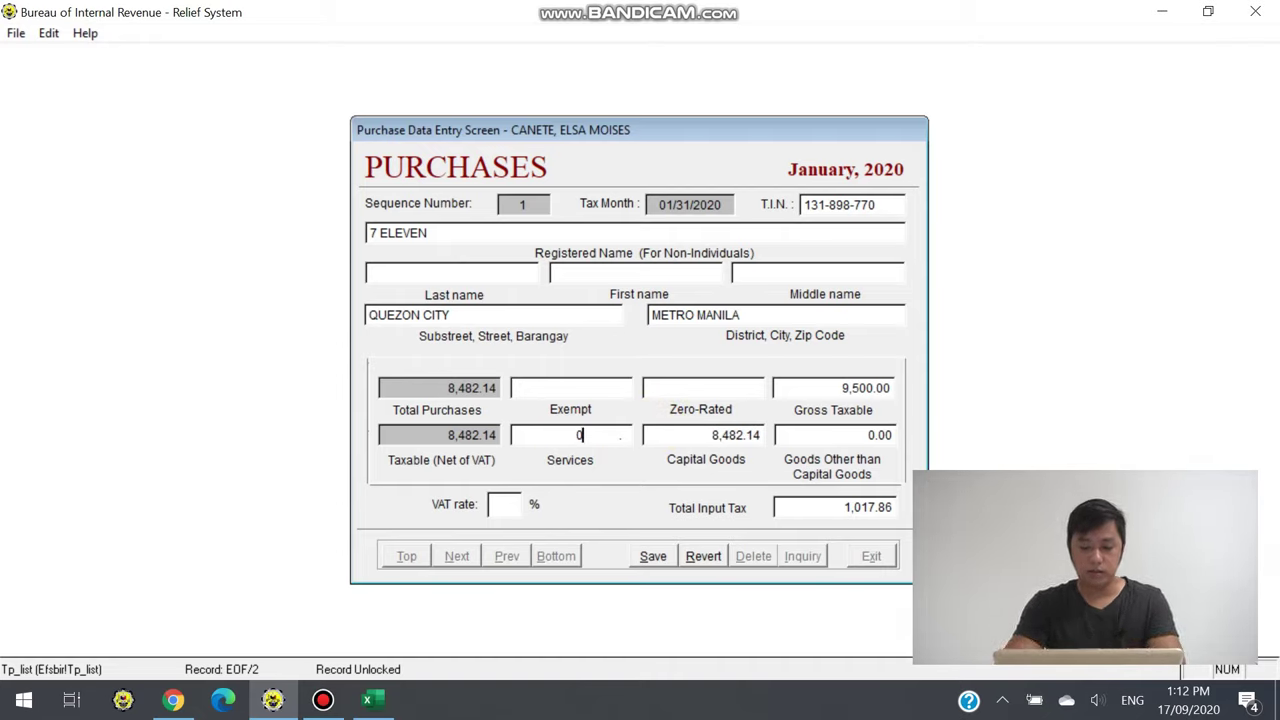
pyautogui.press('Tab')
pyautogui.write('0')
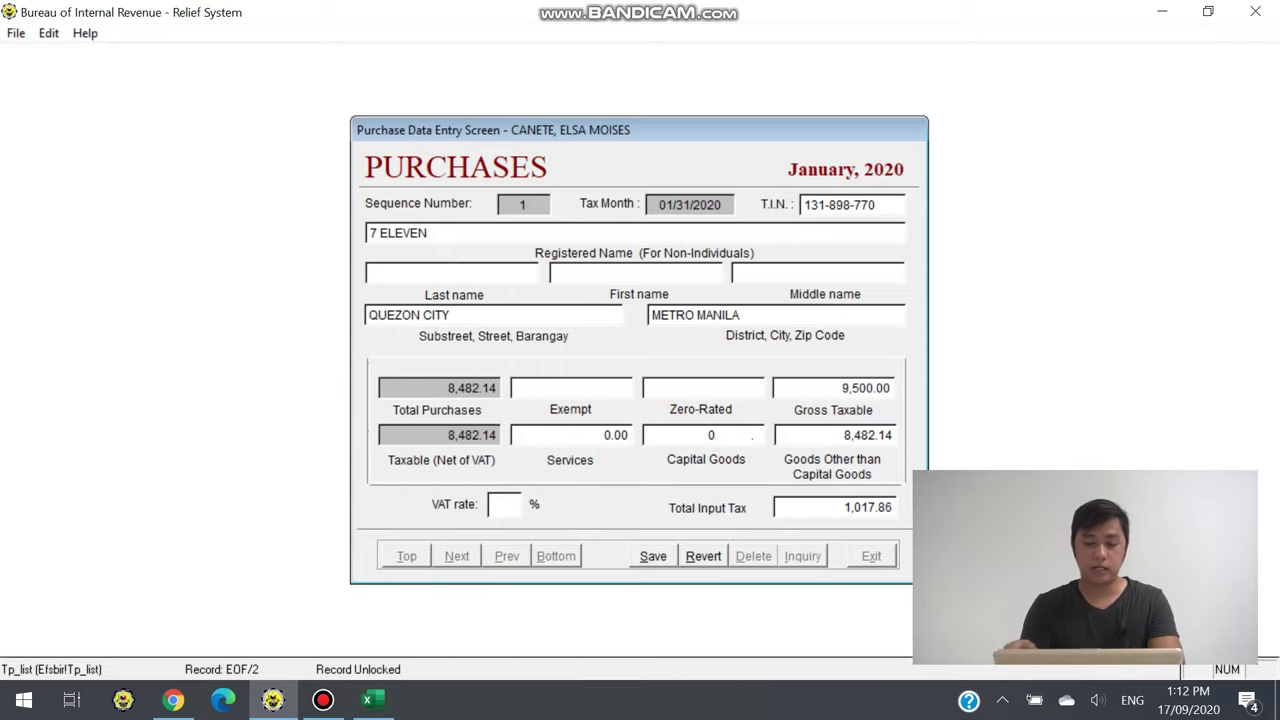
pyautogui.press('Tab')
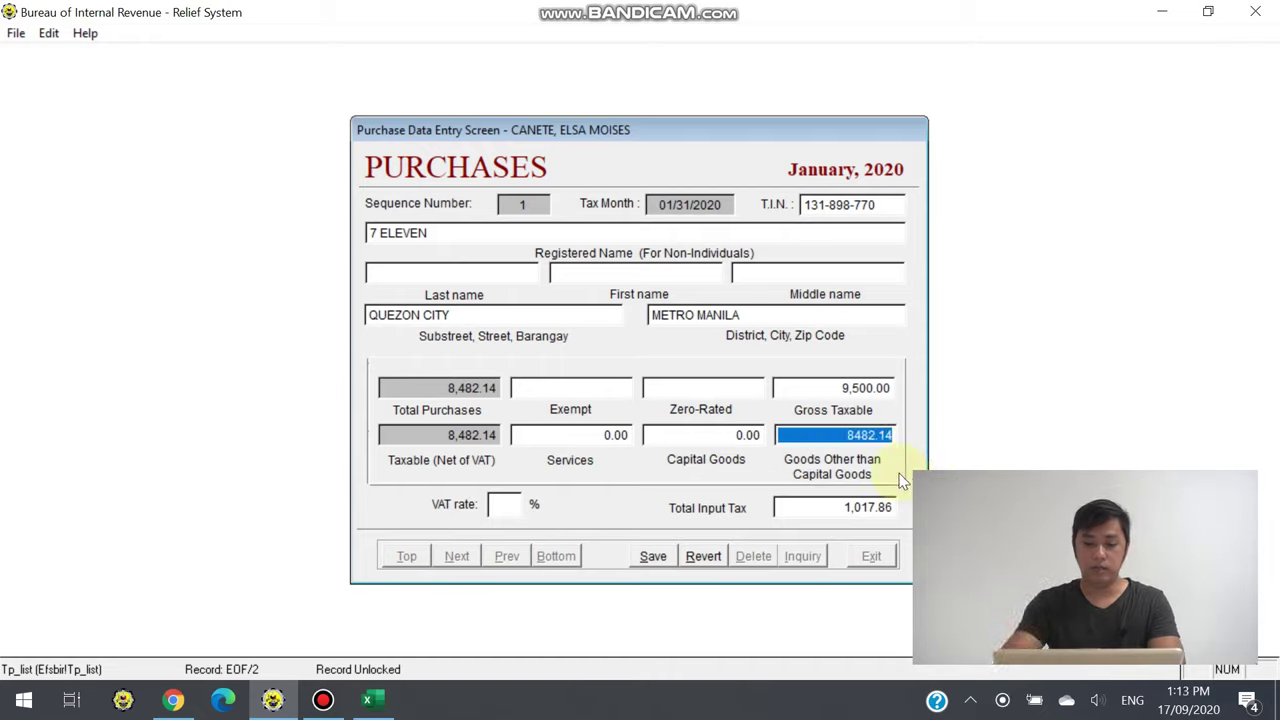
pyautogui.press('Tab')
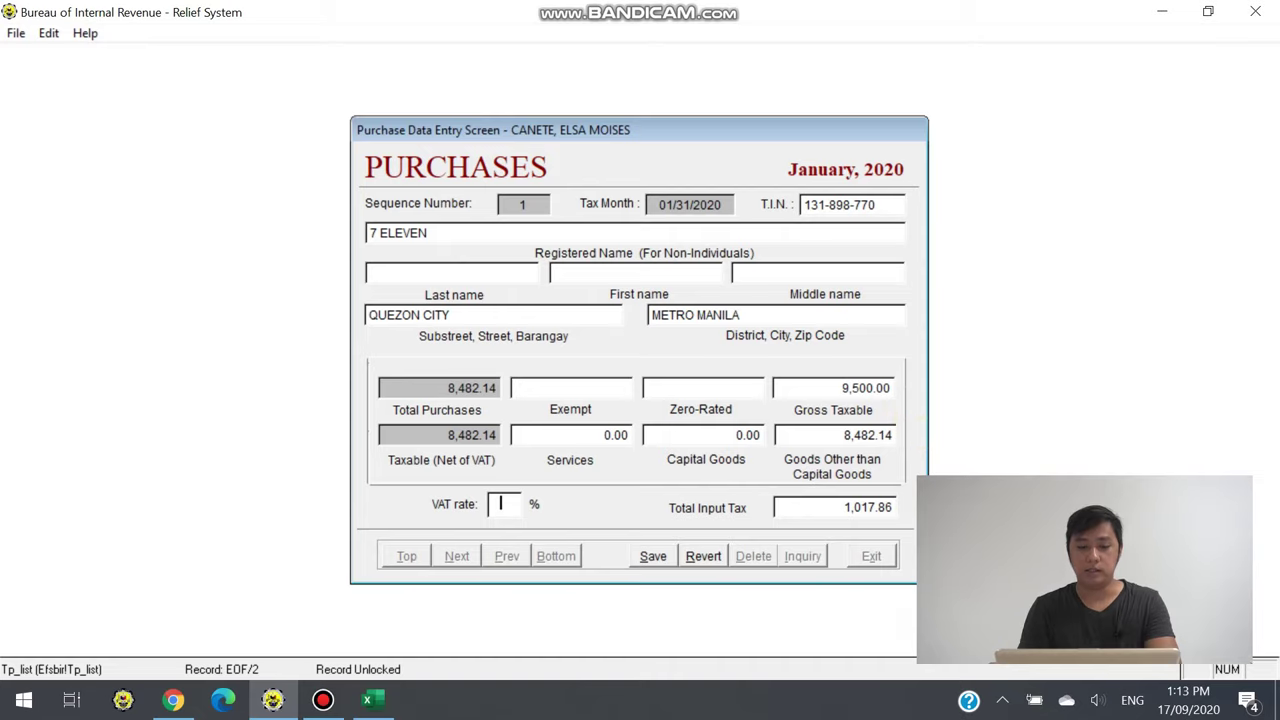
# Set VAT to 12%, accept the computed input tax, save the purchase and exit
pyautogui.write('12')
pyautogui.press('Tab')
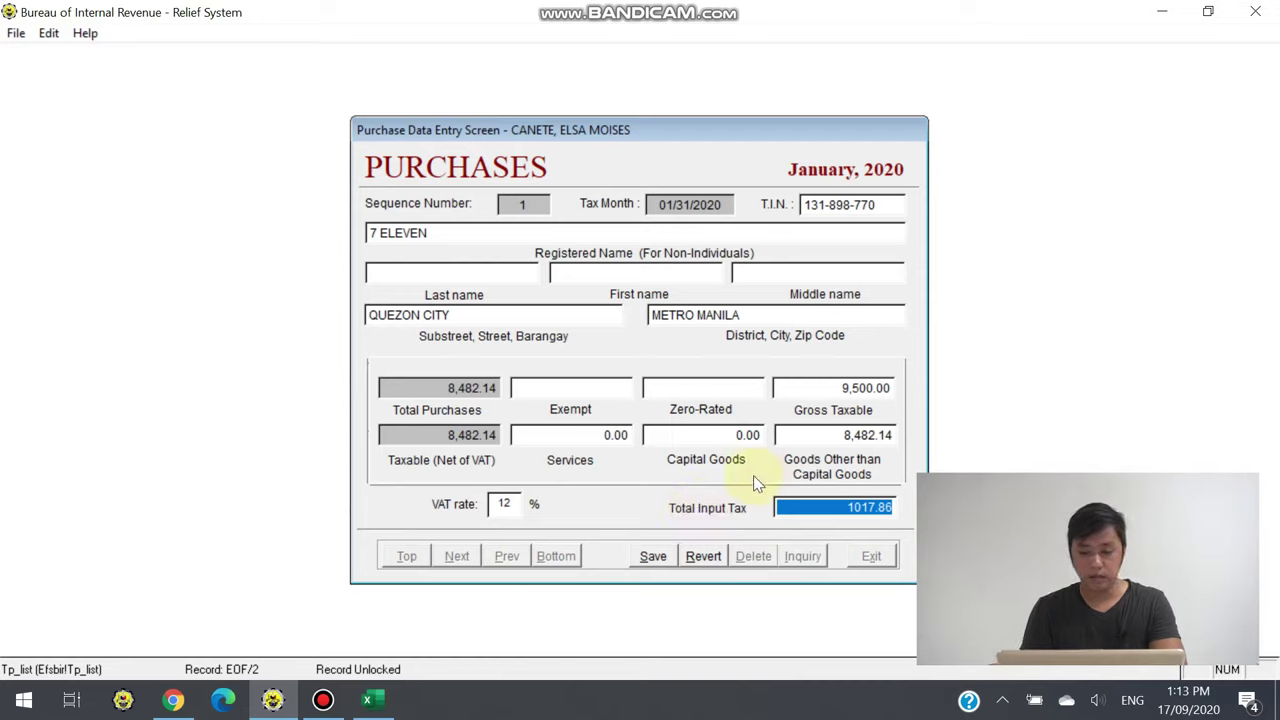
pyautogui.press('Tab')
pyautogui.click(653, 556)
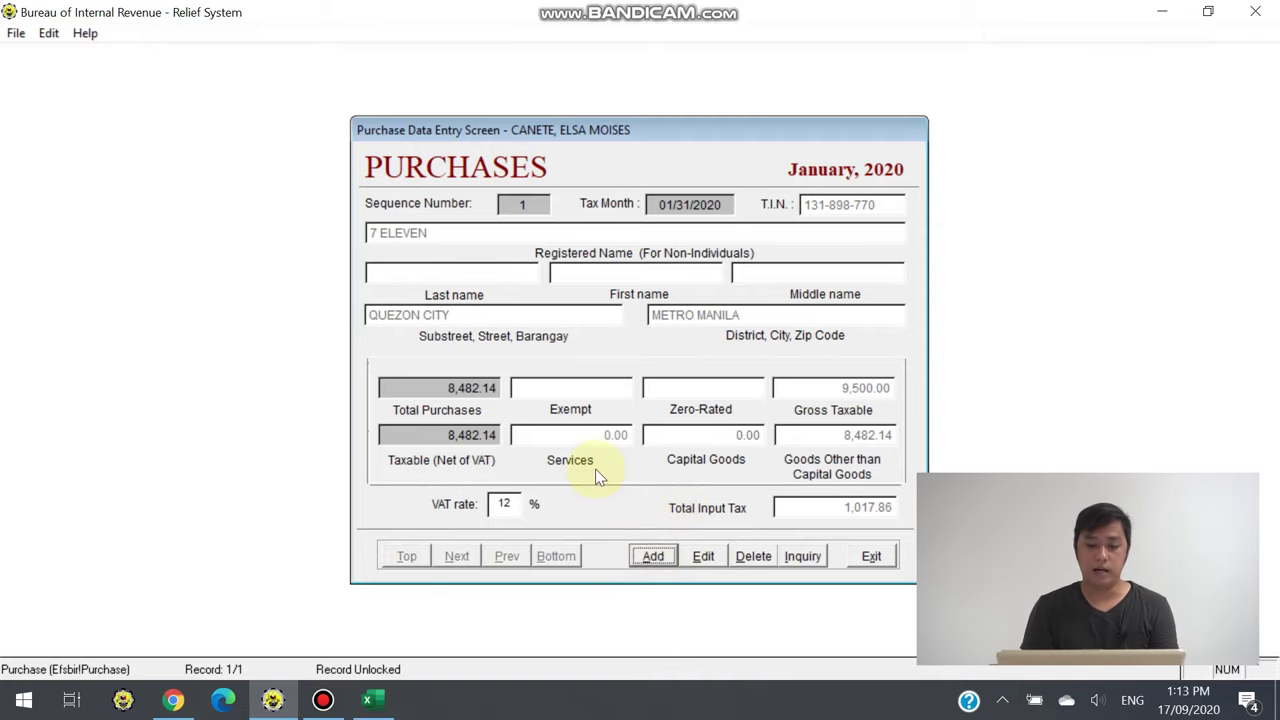
pyautogui.click(872, 556)
pyautogui.click(446, 222)
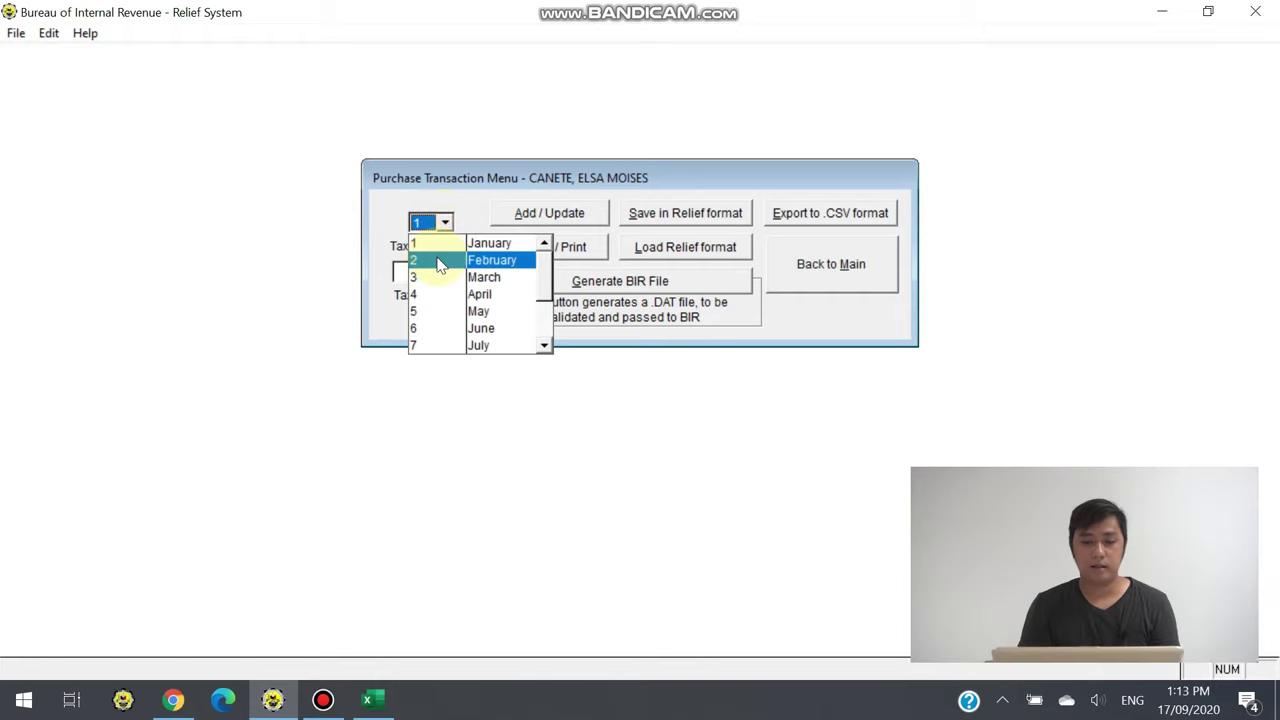
# Start a February 2020 purchase and enter supplier JOLIBEE's TIN and address
pyautogui.click(442, 260)
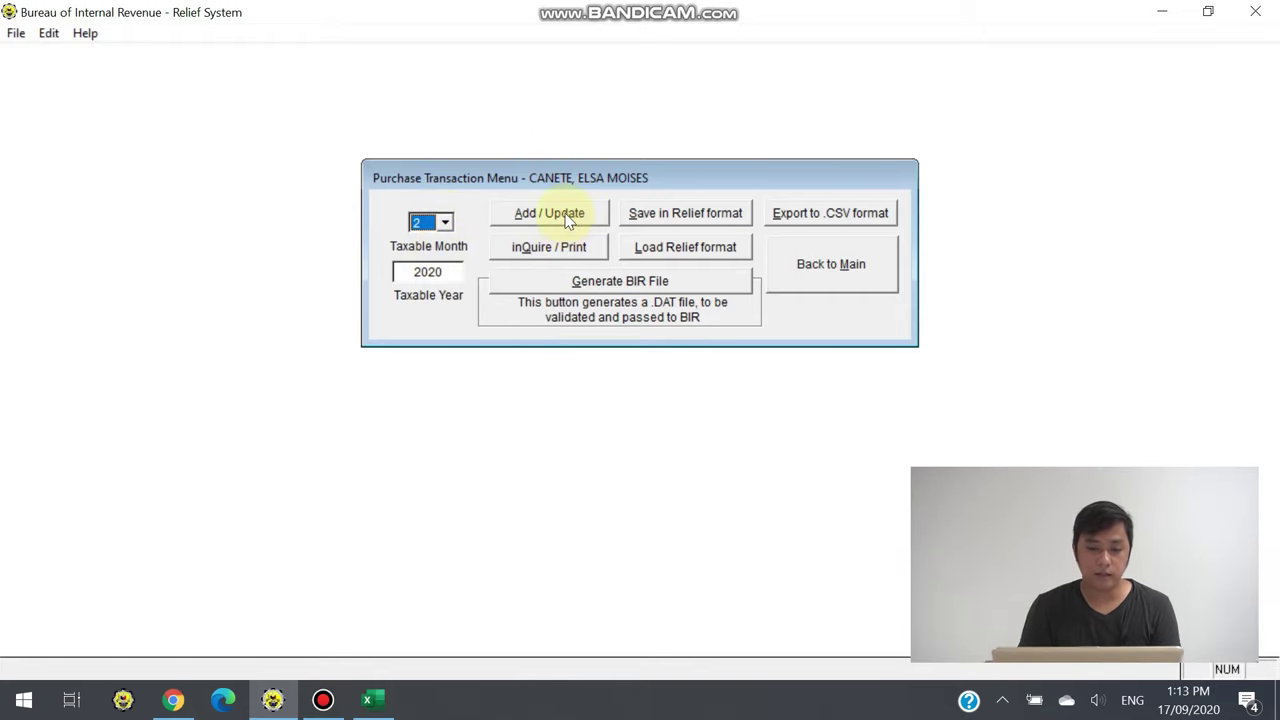
pyautogui.click(569, 218)
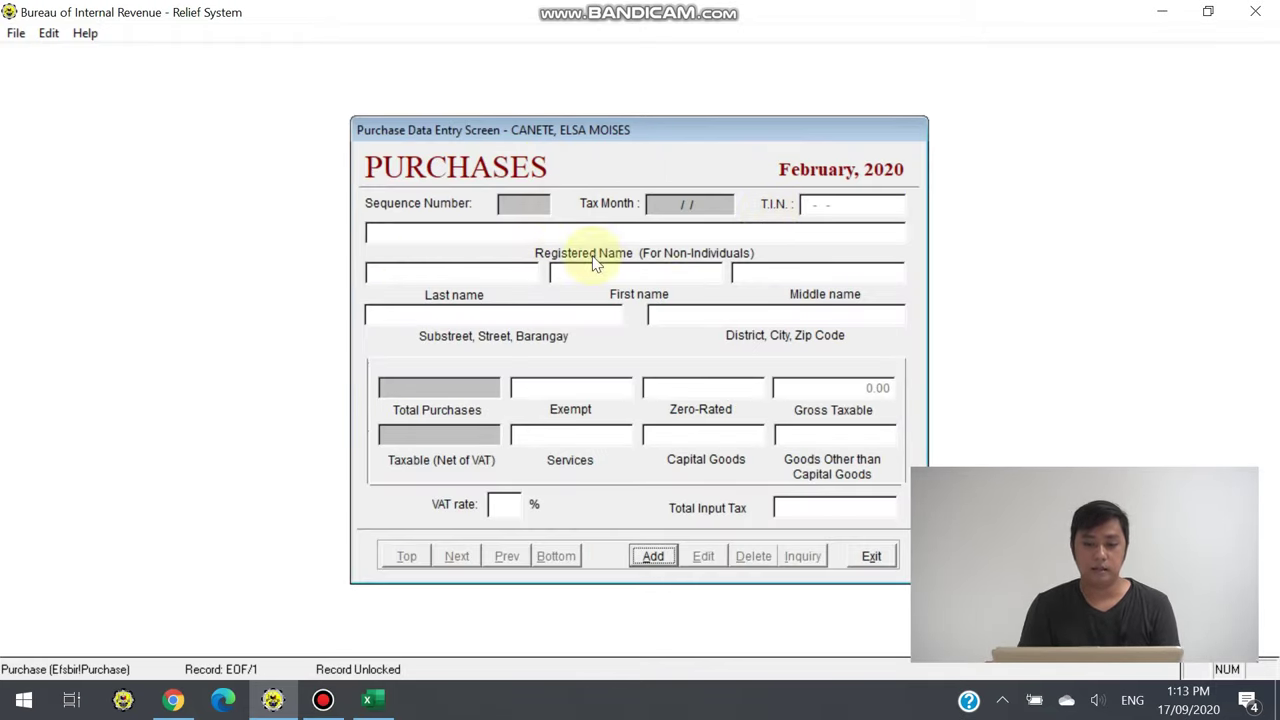
pyautogui.click(655, 556)
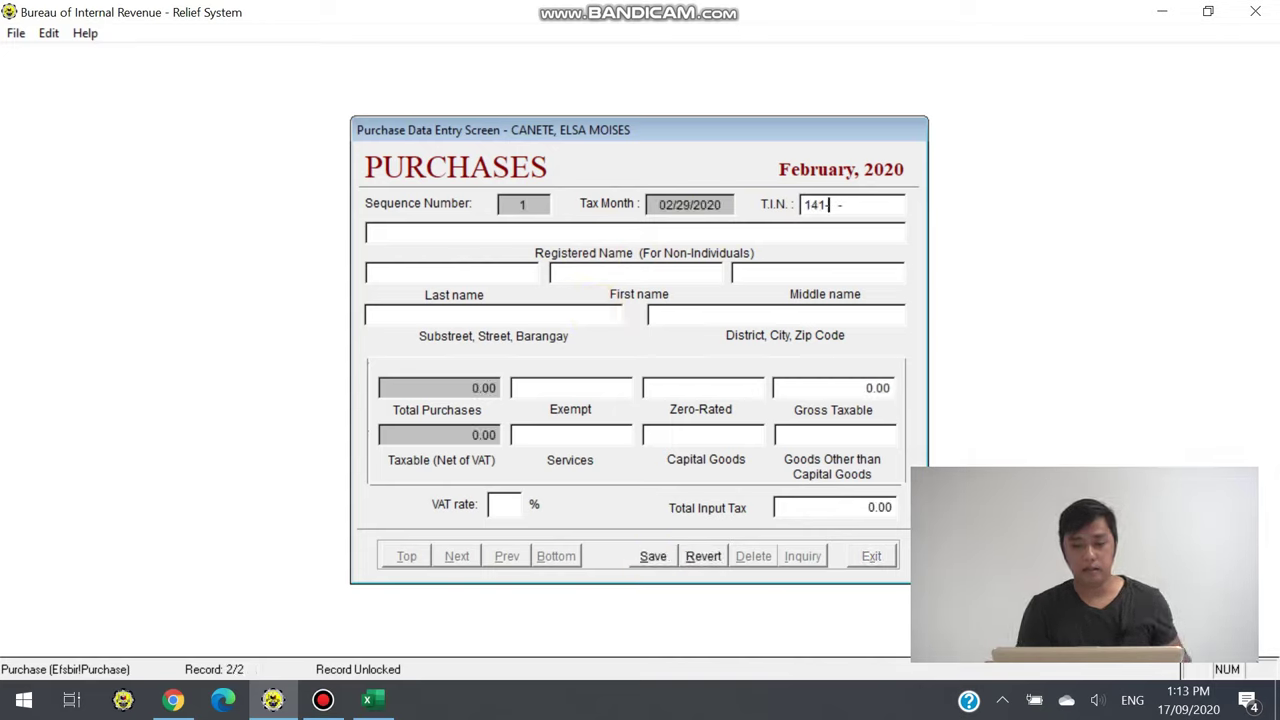
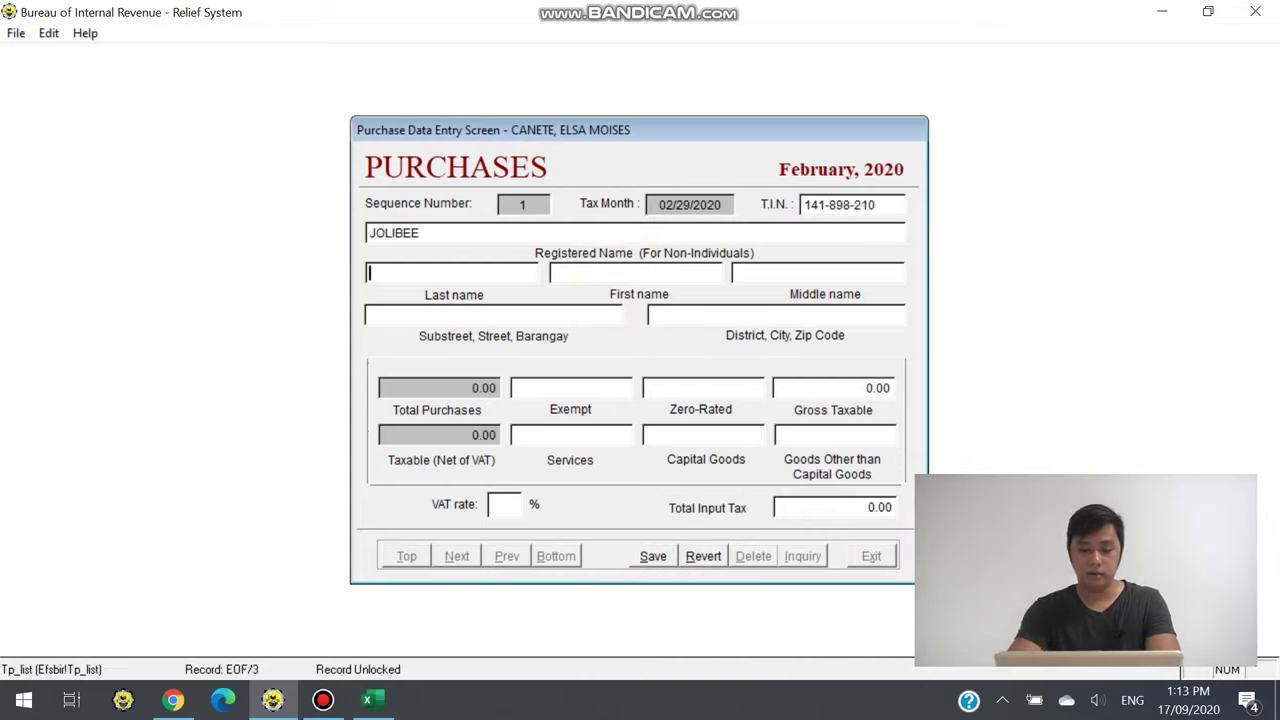
pyautogui.press('Tab')
pyautogui.press('Tab')
pyautogui.press('Tab')
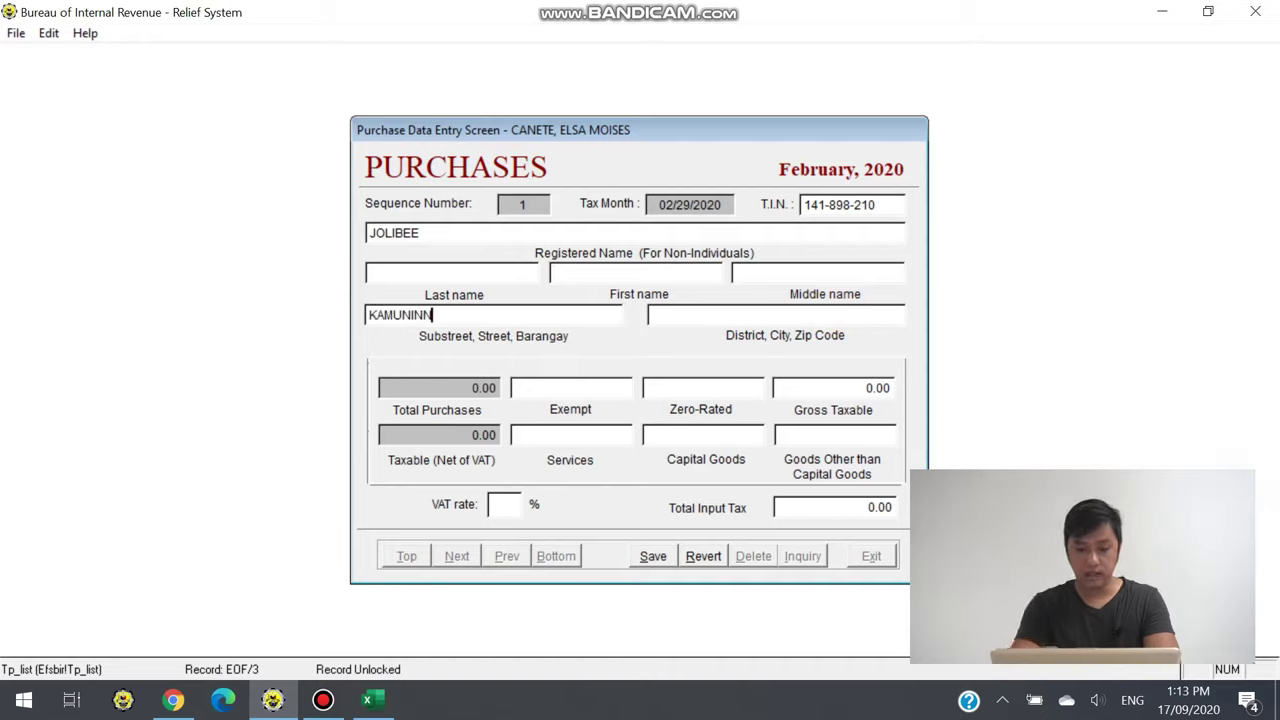
pyautogui.press('BackSpace')
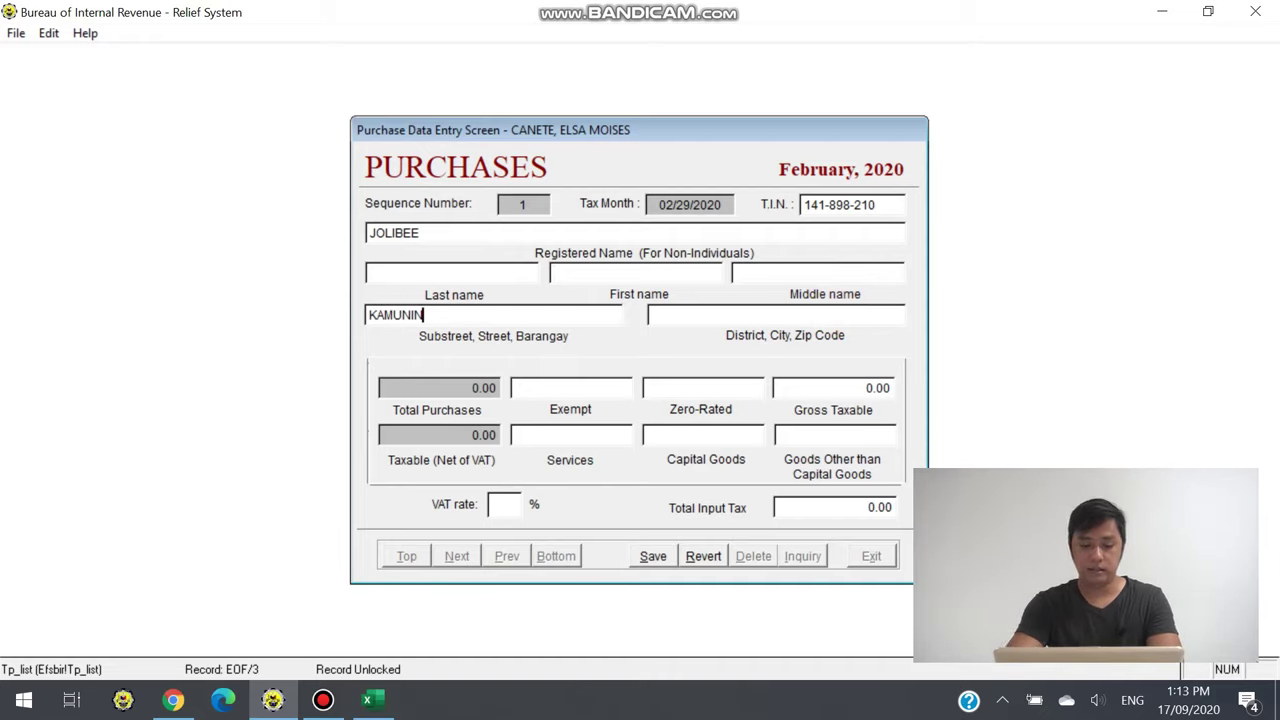
pyautogui.press('Tab')
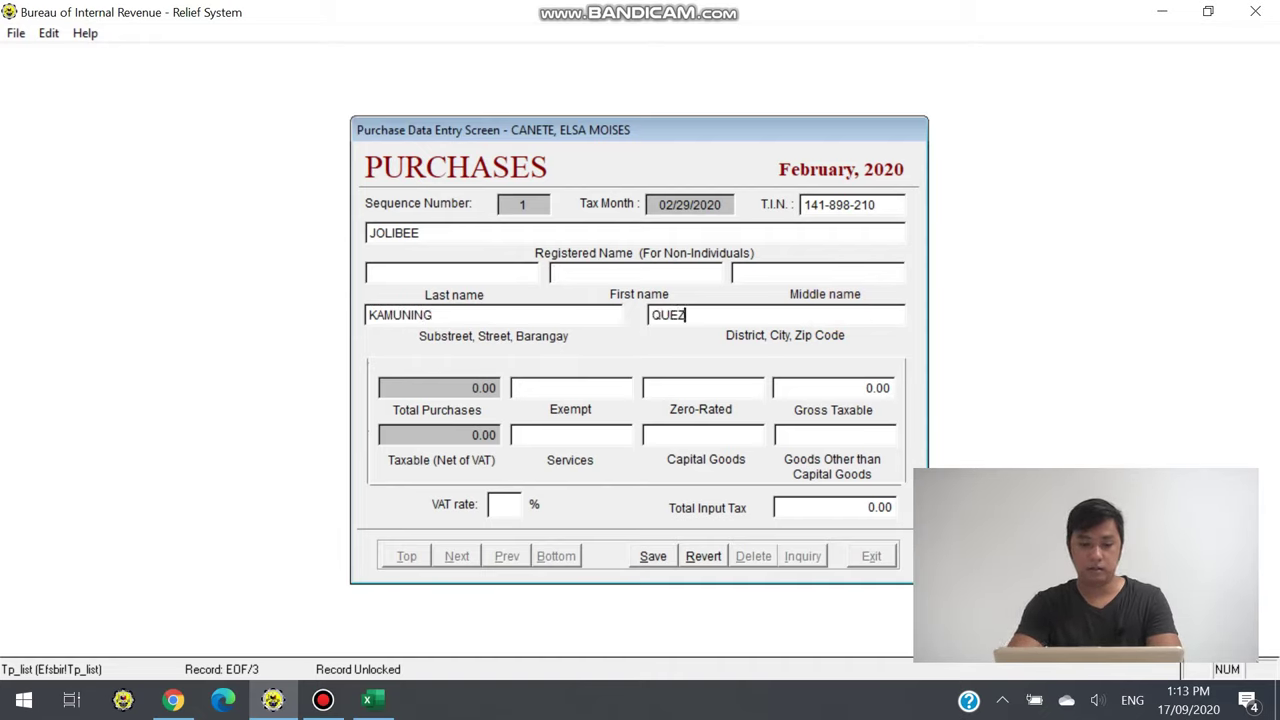
pyautogui.press('Tab')
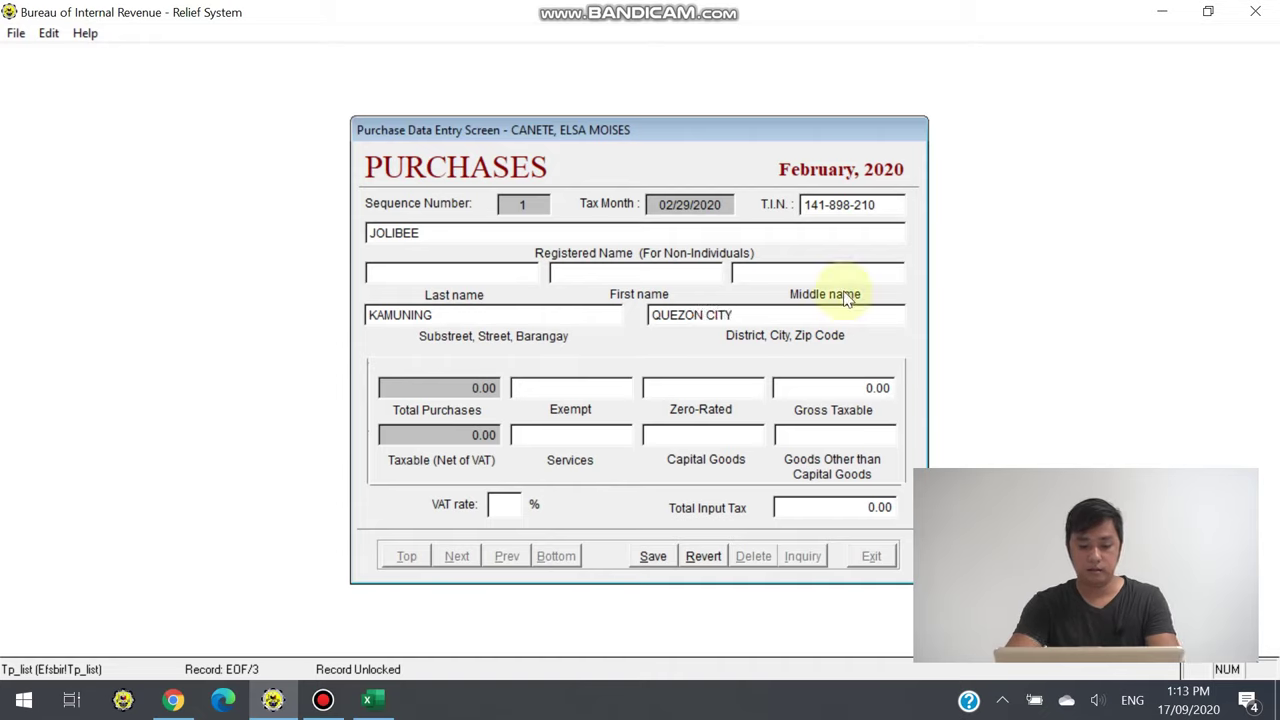
pyautogui.press('Tab')
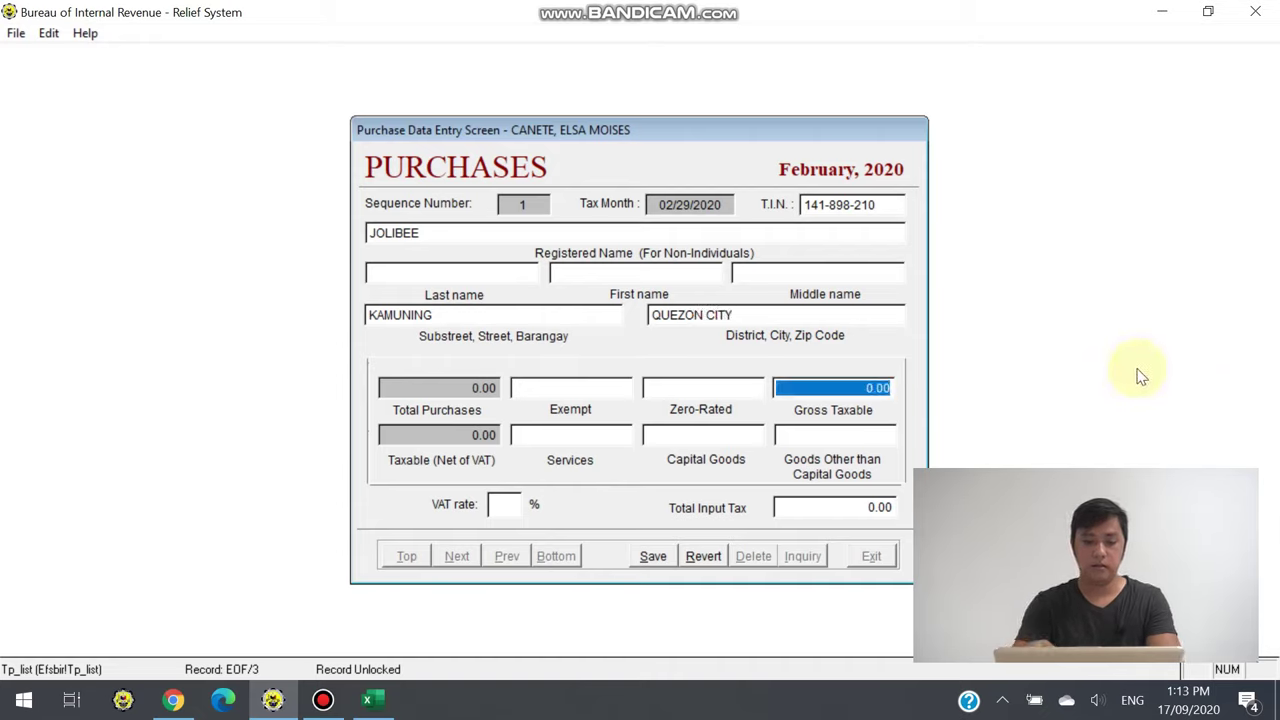
# Enter 3000 gross, zero Services and Capital Goods, set 12% VAT, then save and exit
pyautogui.write('3000')
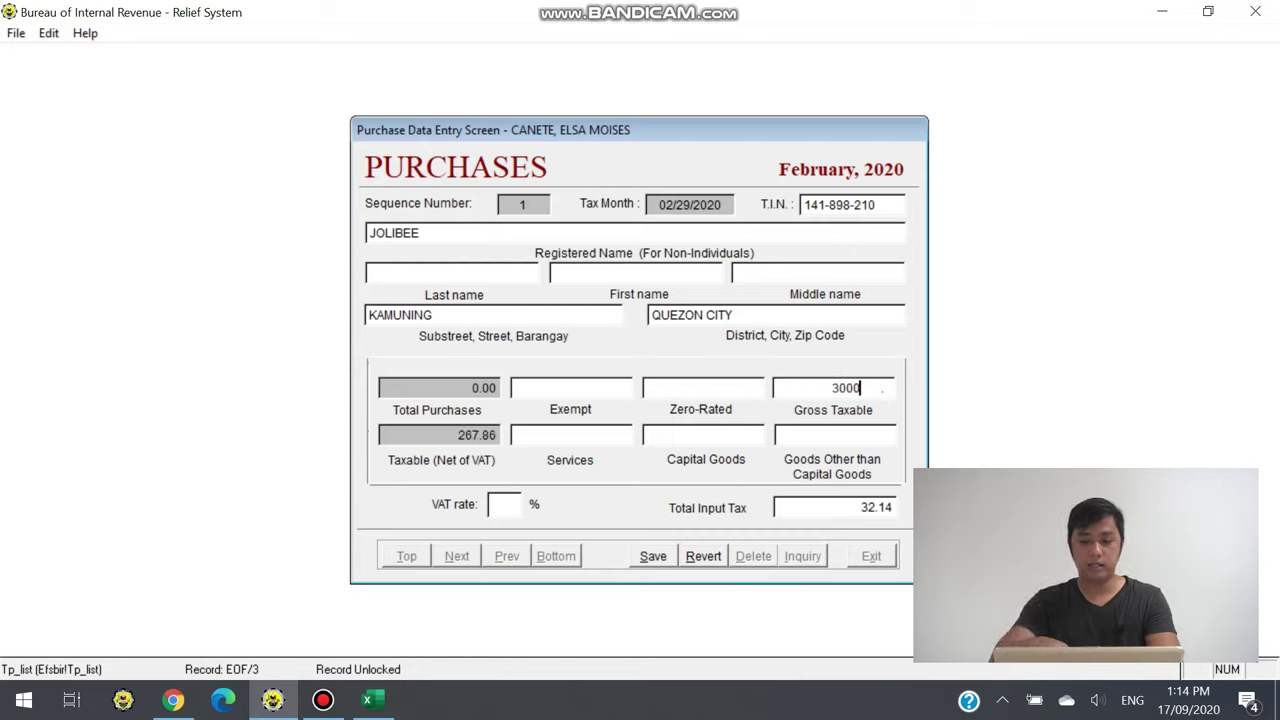
pyautogui.press('Tab')
pyautogui.press('Tab')
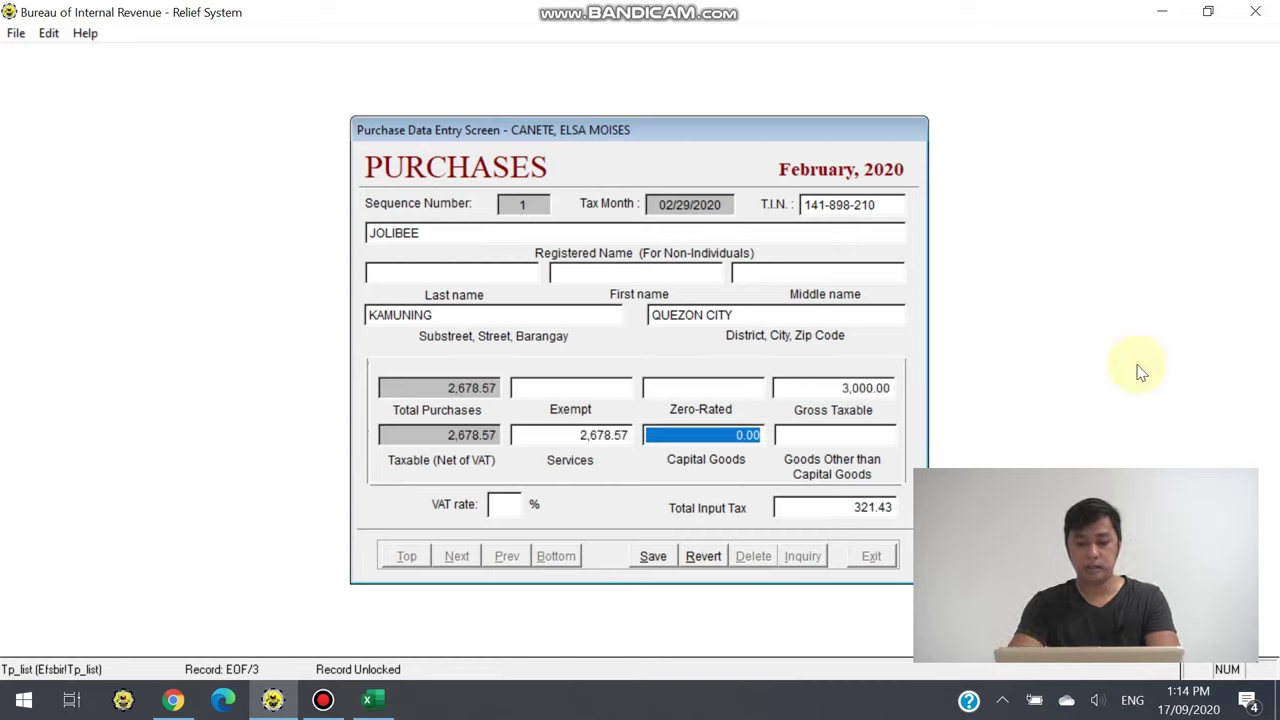
pyautogui.moveTo(572, 435); pyautogui.dragTo(623, 428)
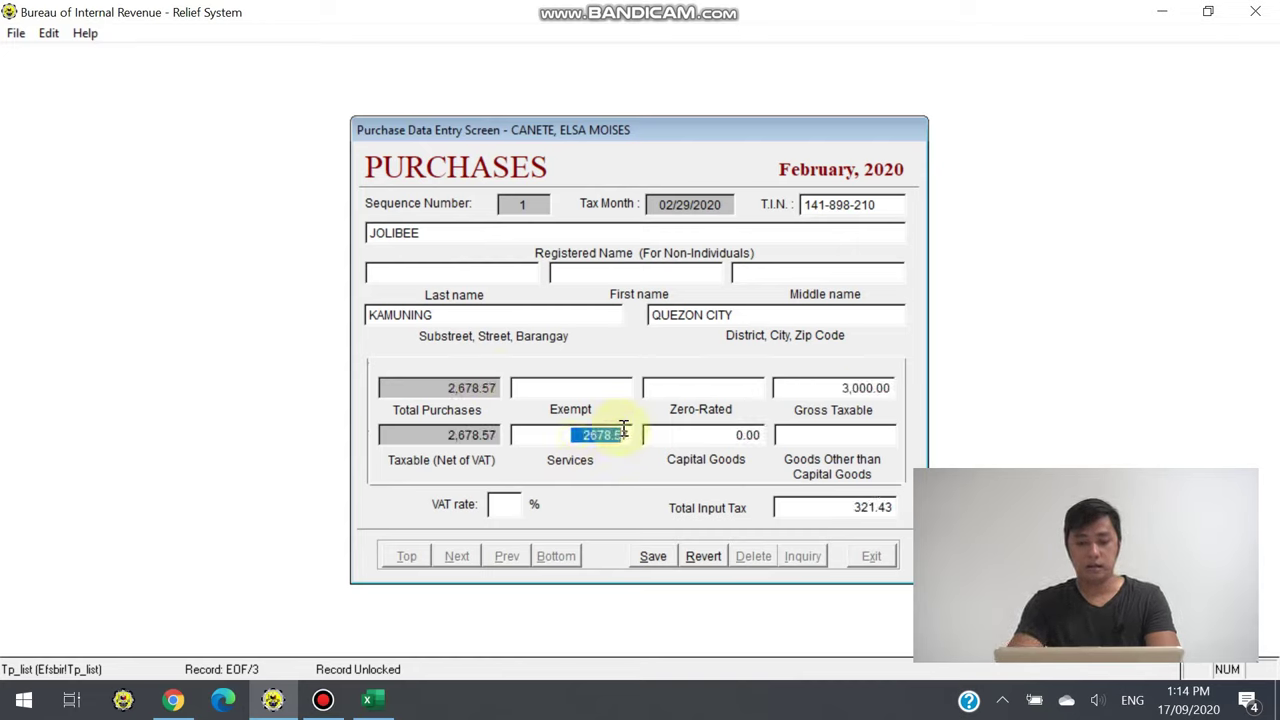
pyautogui.write('0')
pyautogui.press('Tab')
pyautogui.write('0')
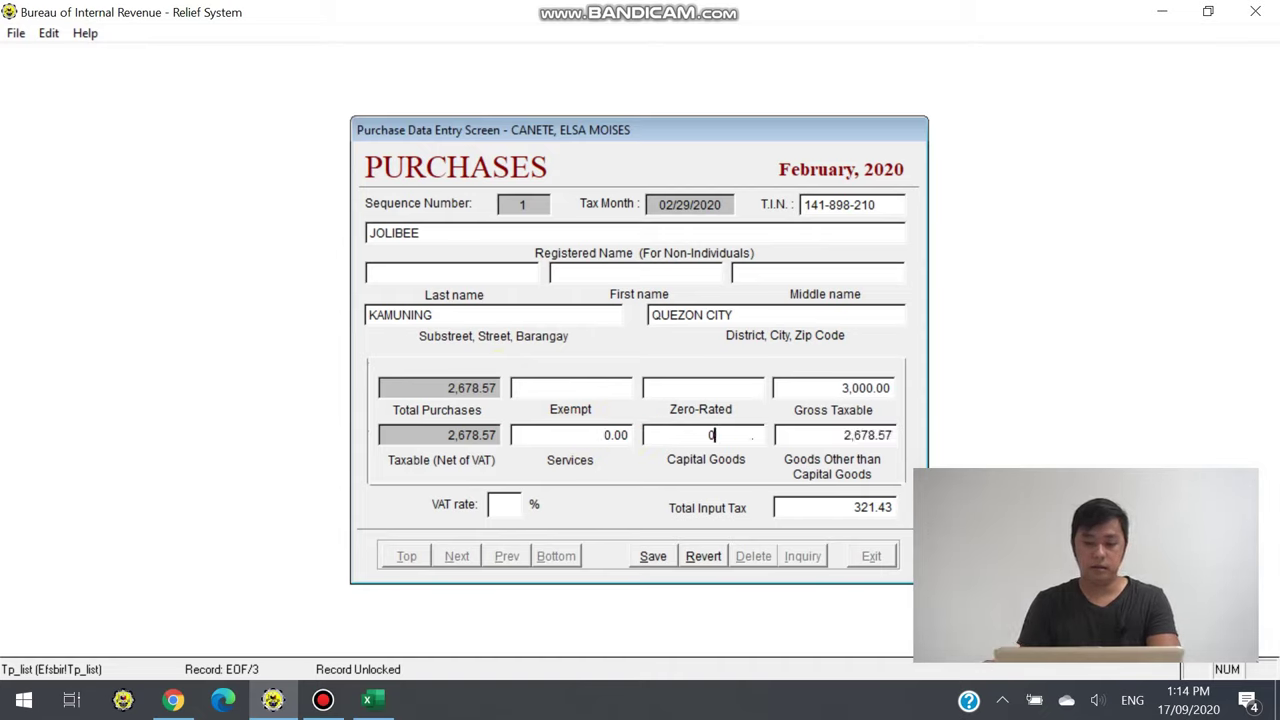
pyautogui.press('Tab')
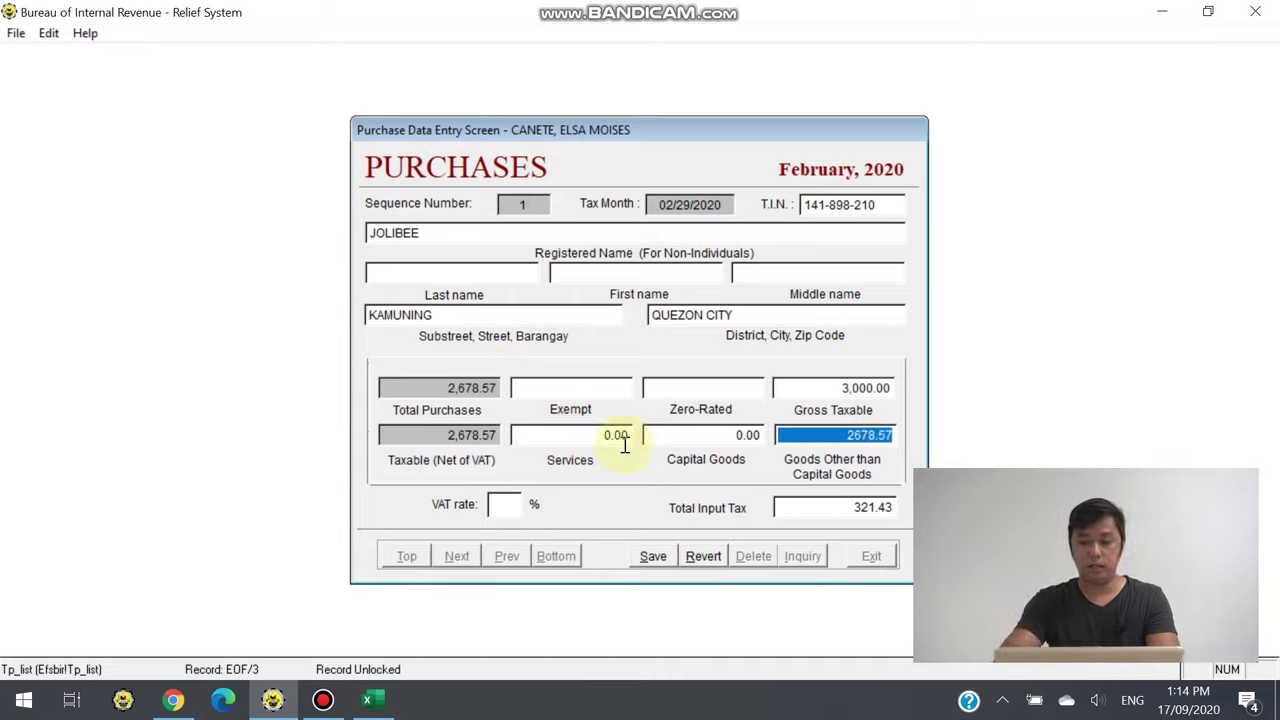
pyautogui.press('Tab')
pyautogui.write('12')
pyautogui.press('Tab')
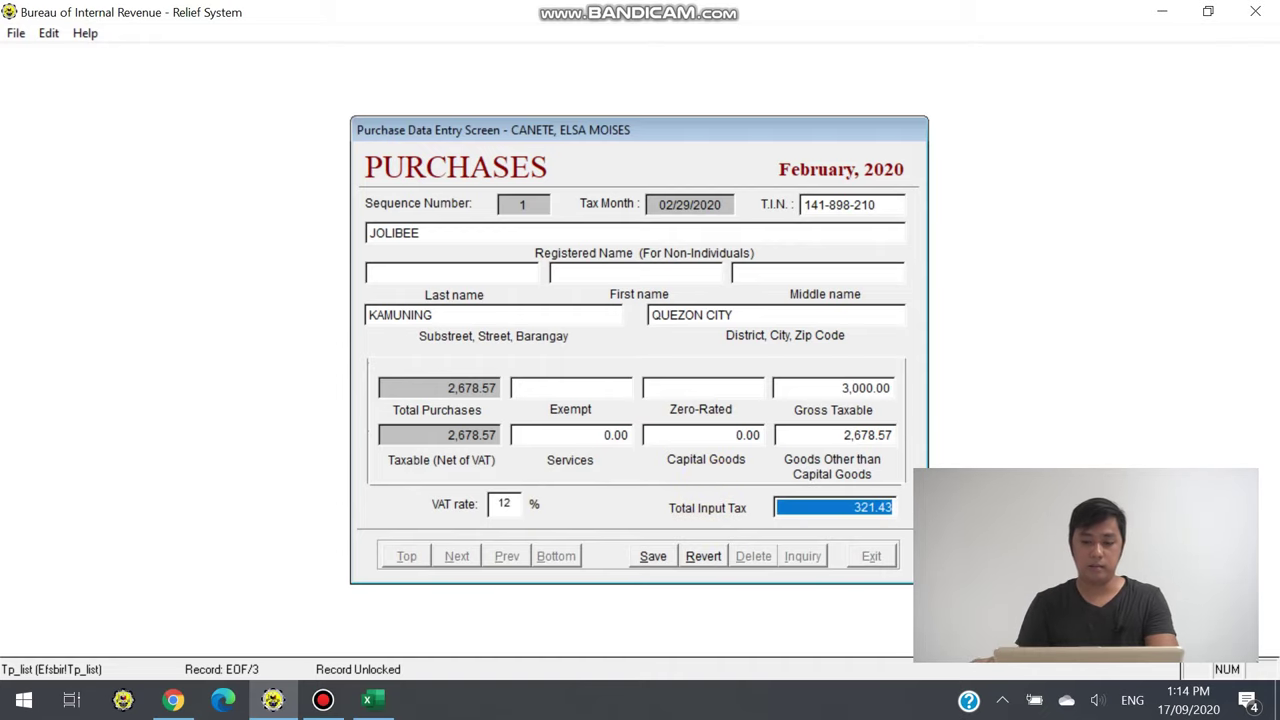
pyautogui.press('Tab')
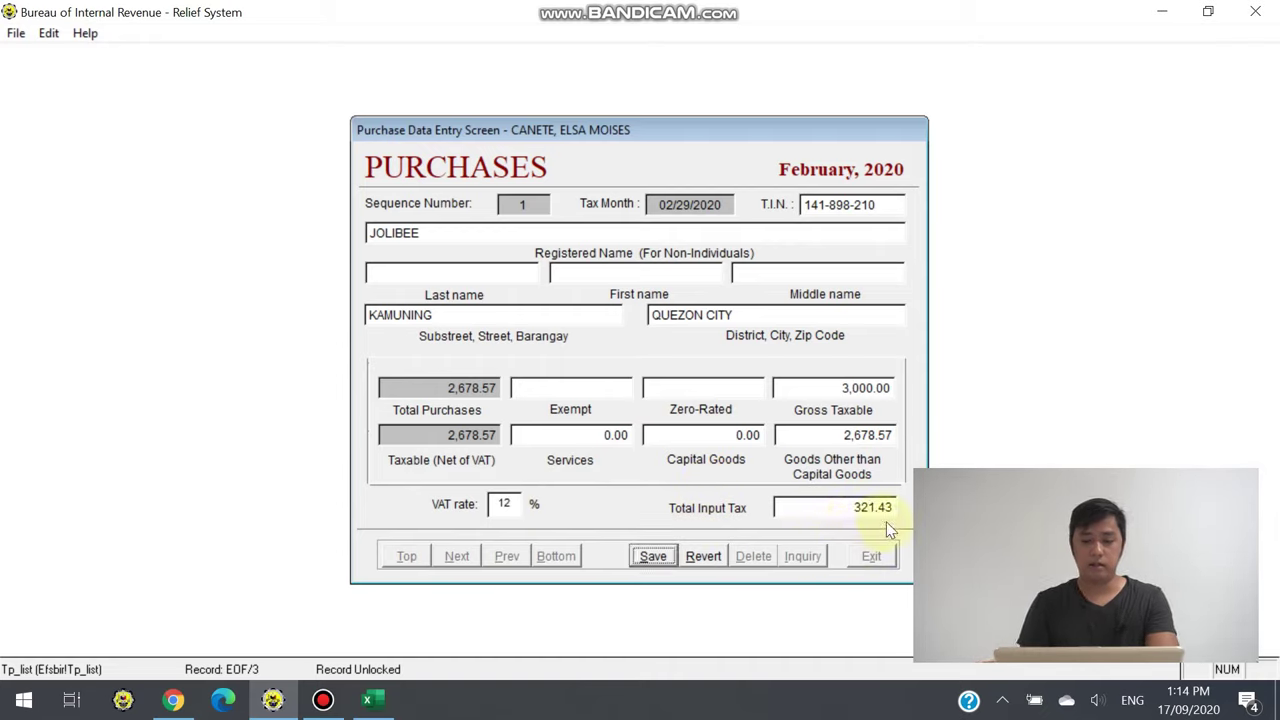
pyautogui.click(653, 556)
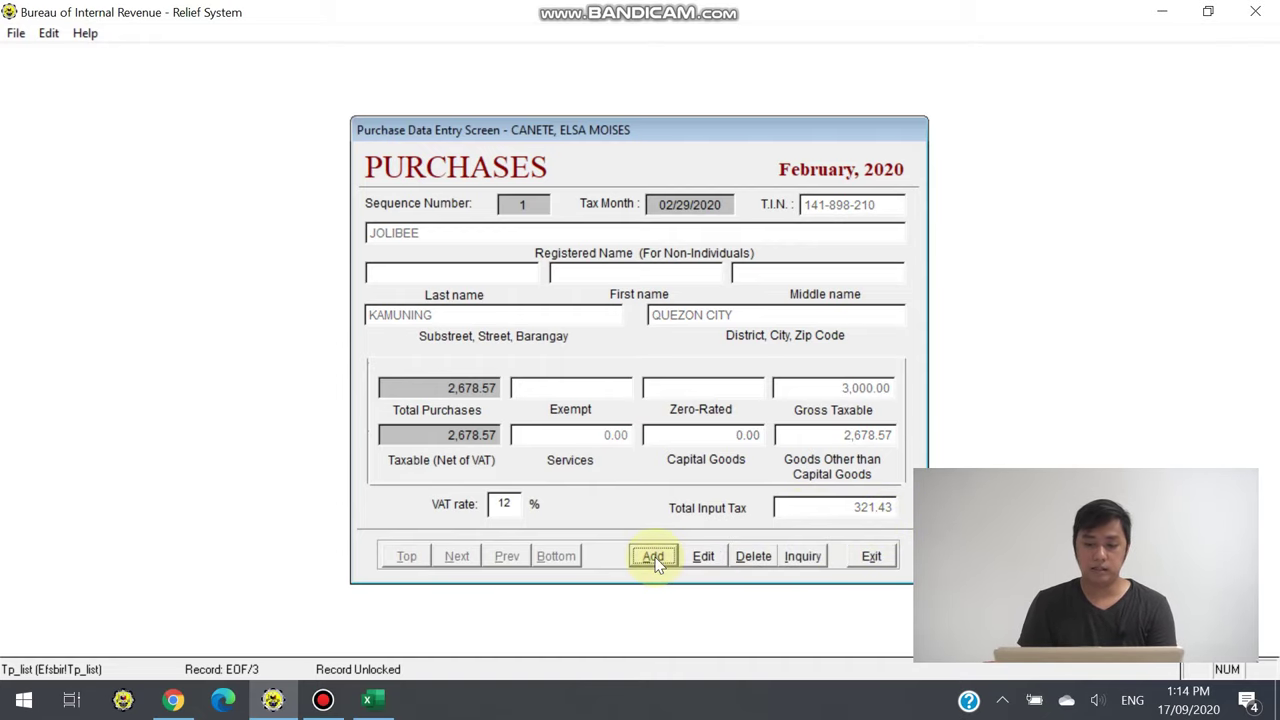
pyautogui.click(870, 558)
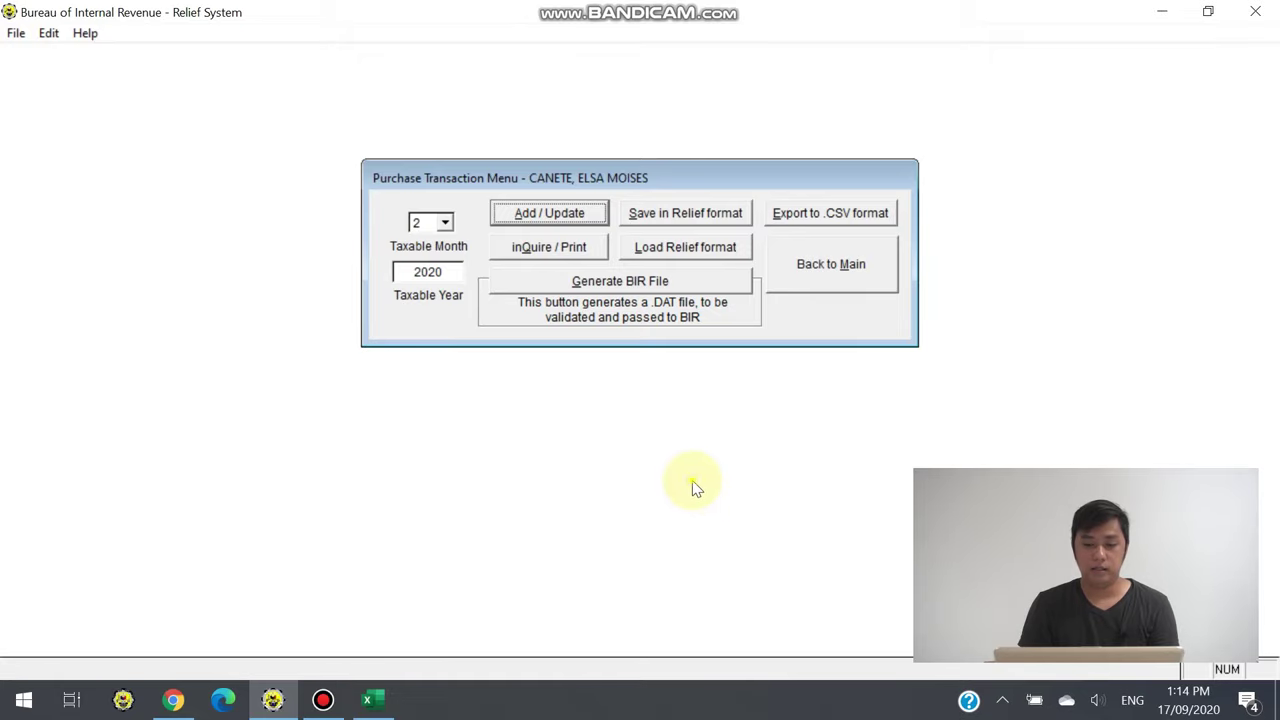
# Toggle the January/February checkboxes in inQuire/Print, cancel it, and start Generate BIR File
pyautogui.click(566, 253)
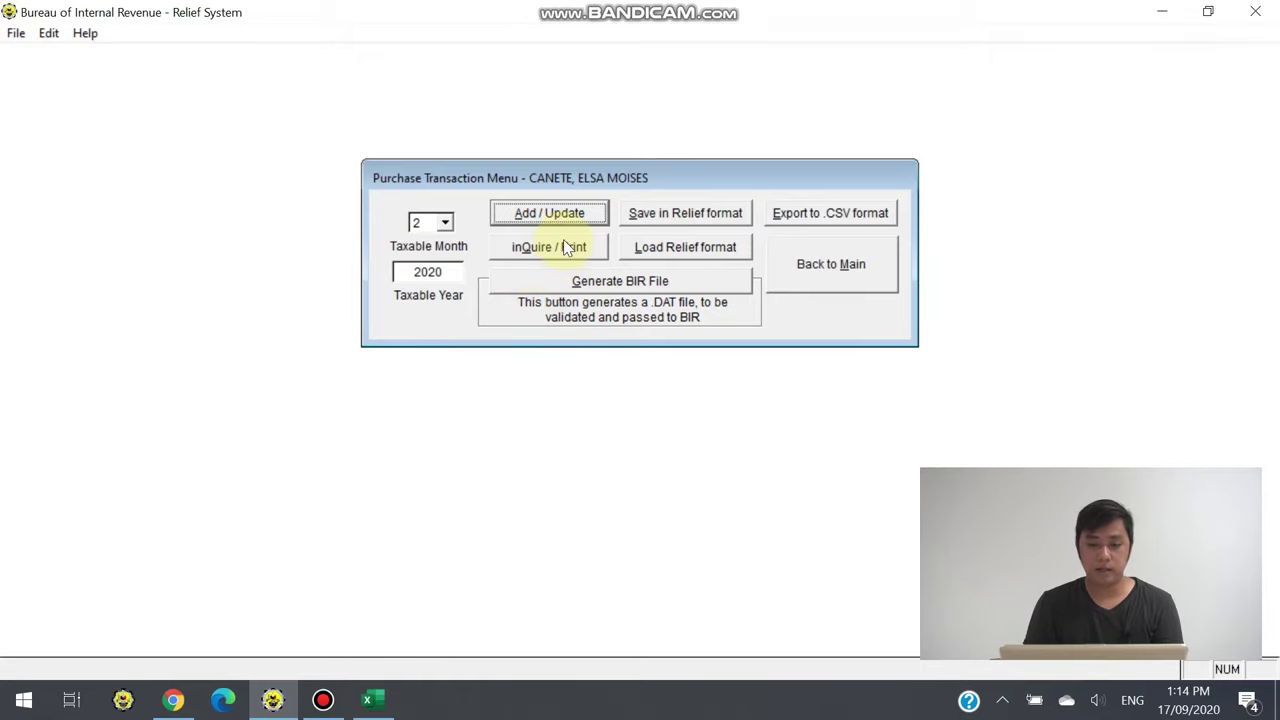
pyautogui.click(566, 259)
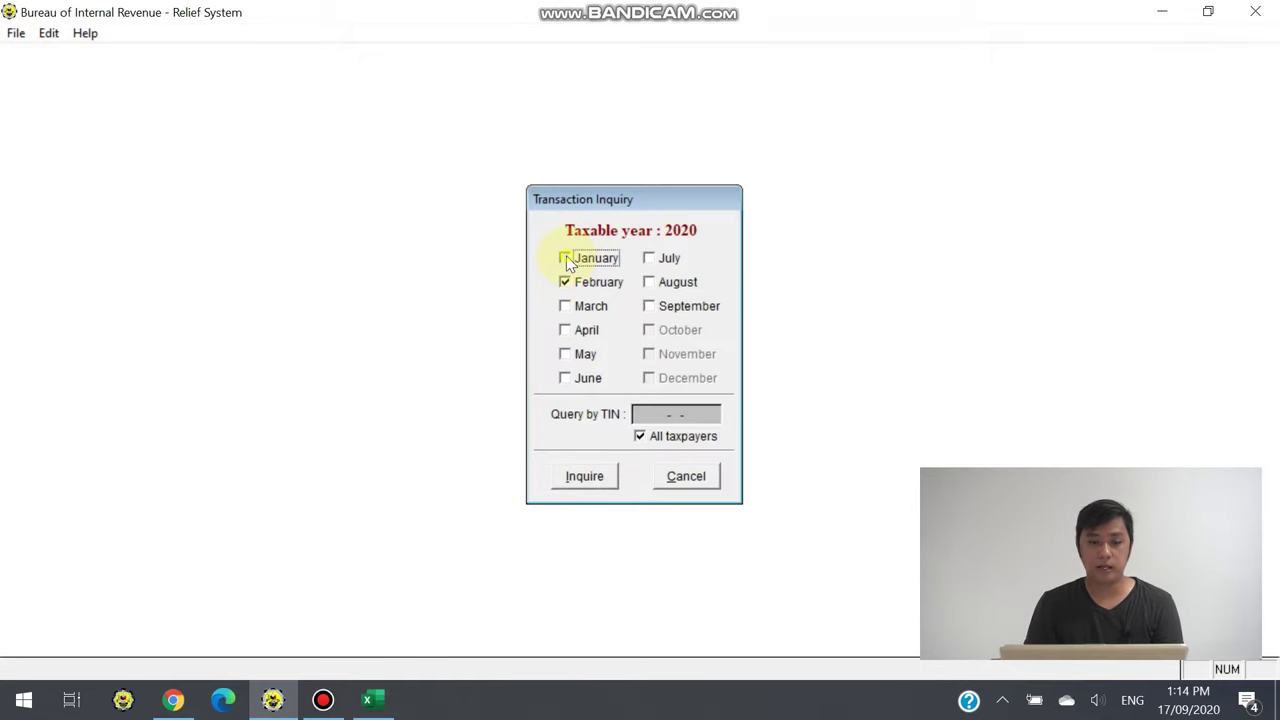
pyautogui.click(566, 282)
pyautogui.click(566, 259)
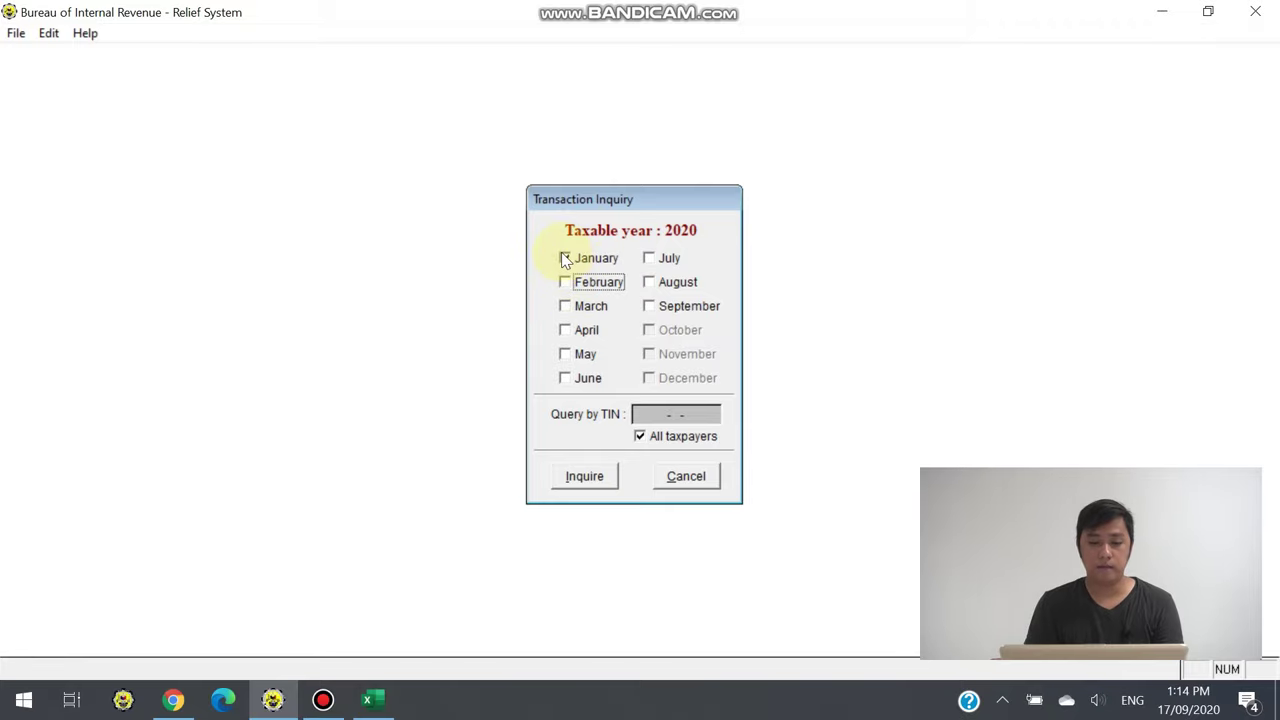
pyautogui.click(564, 280)
pyautogui.click(566, 259)
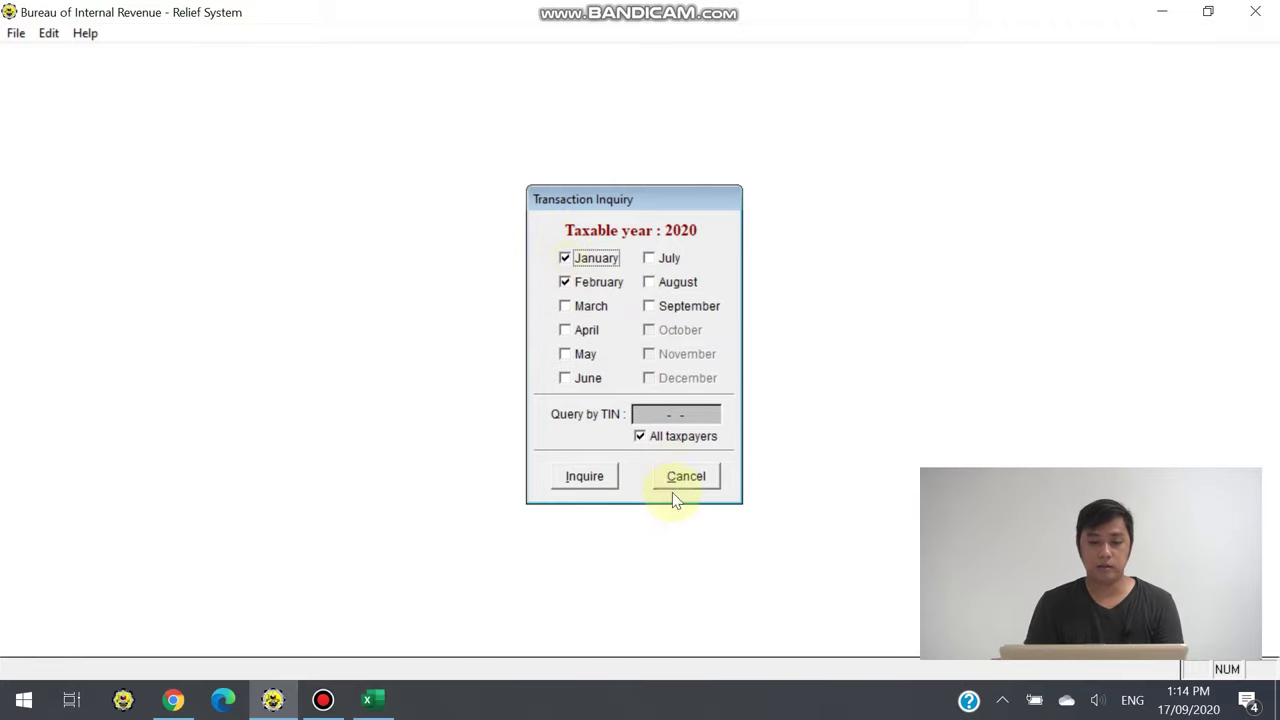
pyautogui.click(686, 477)
pyautogui.click(618, 284)
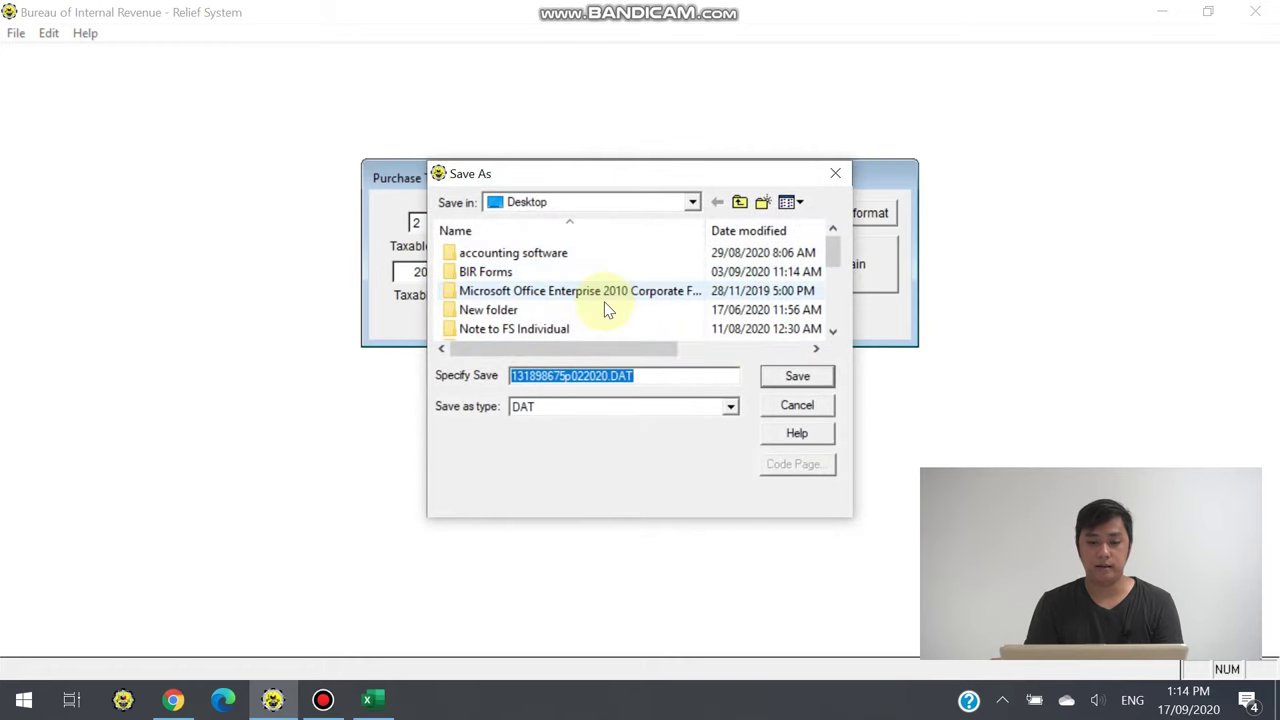
# Save the purchases .DAT file into the Desktop folder
pyautogui.click(693, 203)
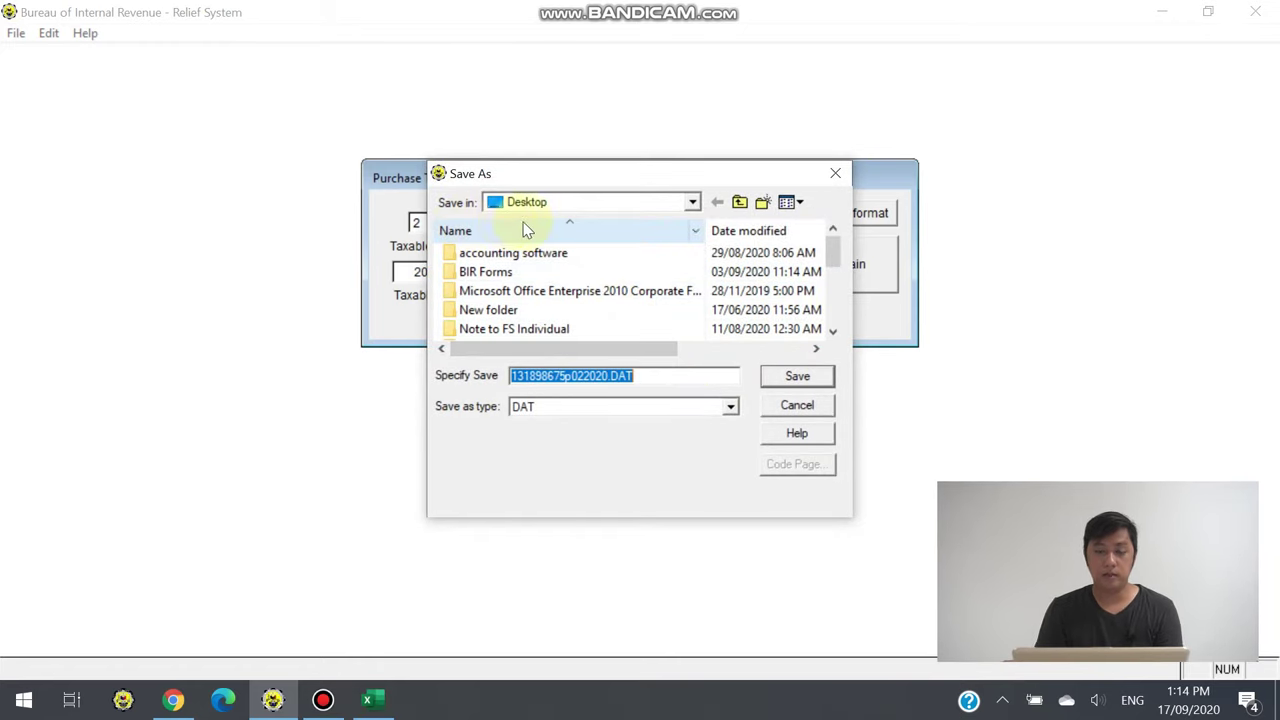
pyautogui.click(528, 224)
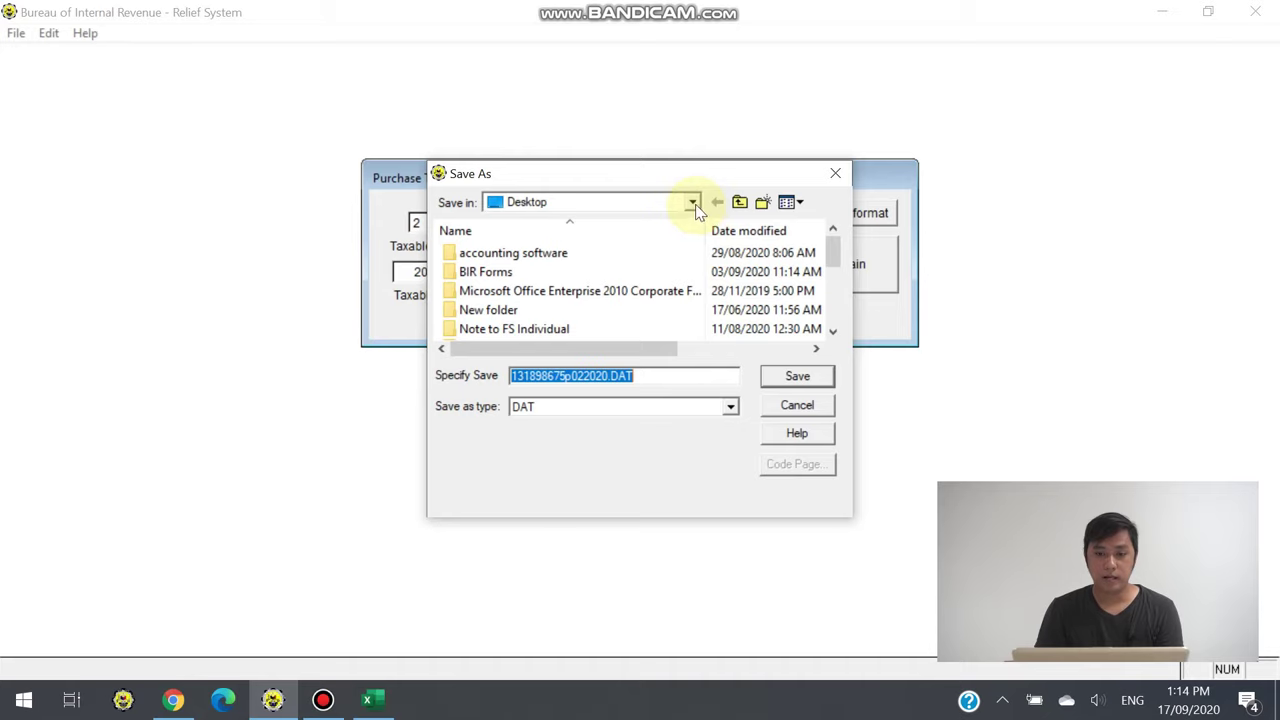
pyautogui.click(799, 379)
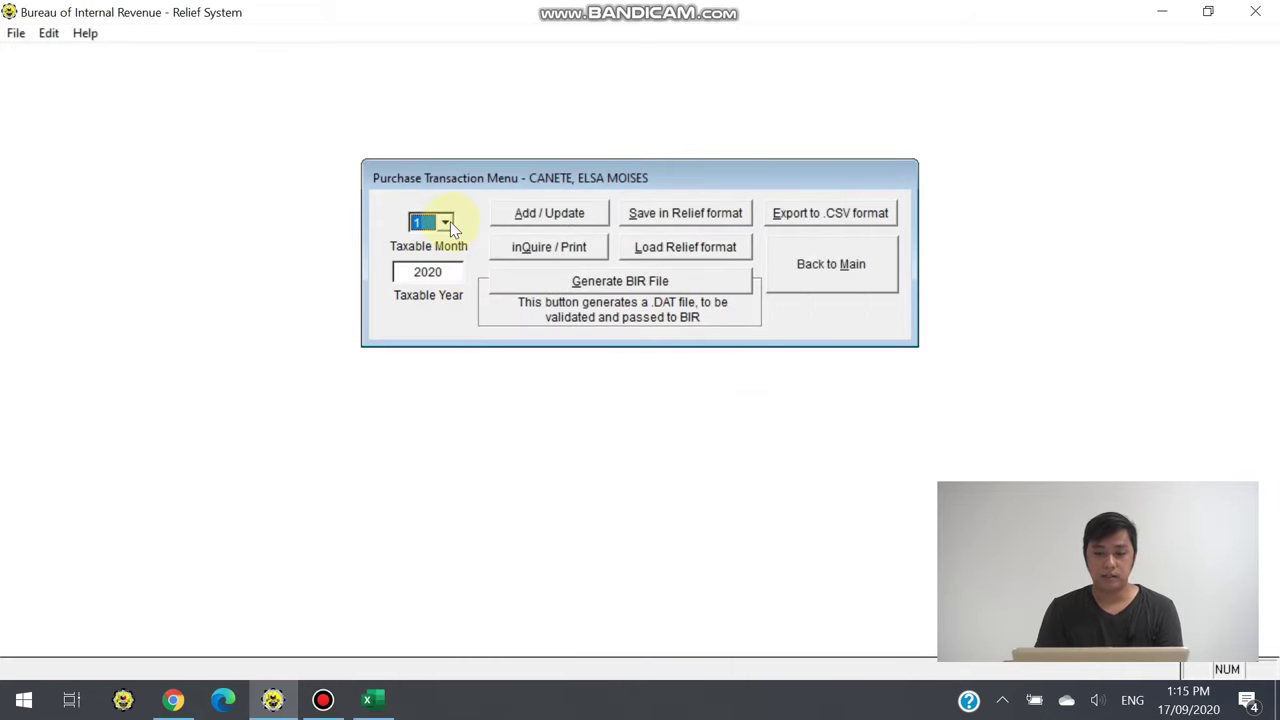
# Set taxable month 2, regenerate the purchases .DAT file and save it to the Desktop
pyautogui.click(440, 222)
pyautogui.click(437, 262)
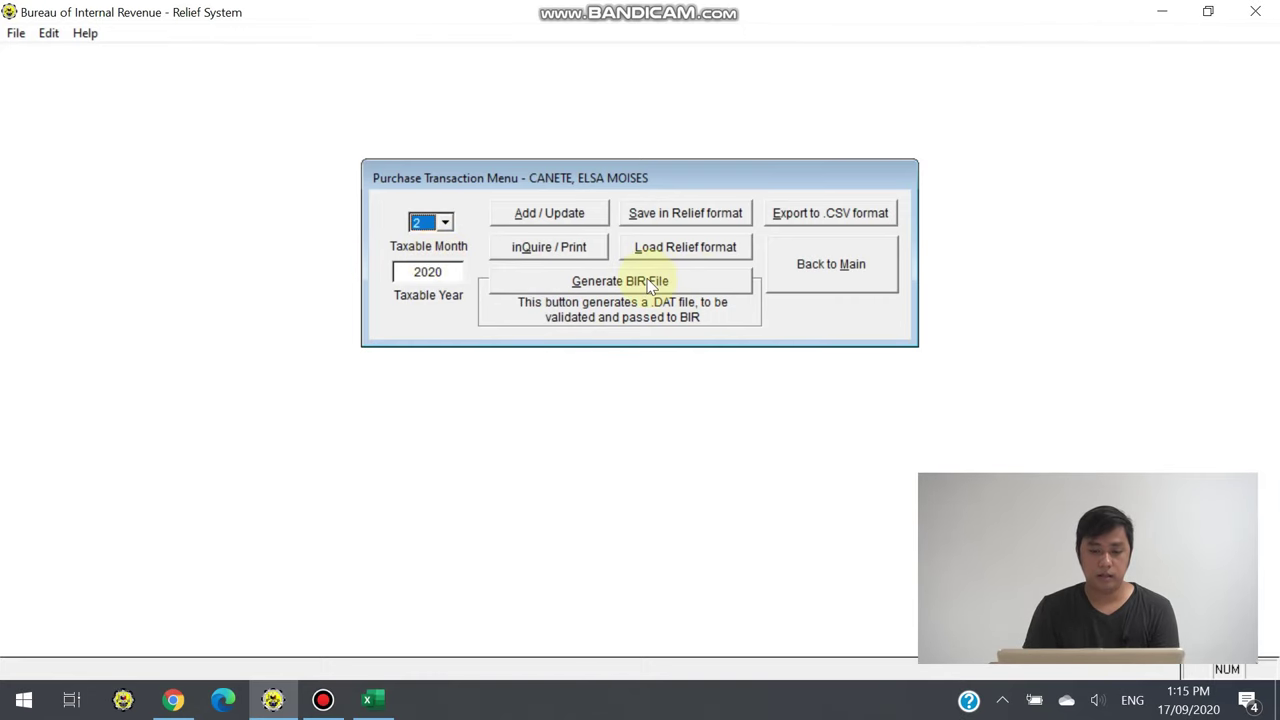
pyautogui.click(588, 280)
pyautogui.click(800, 375)
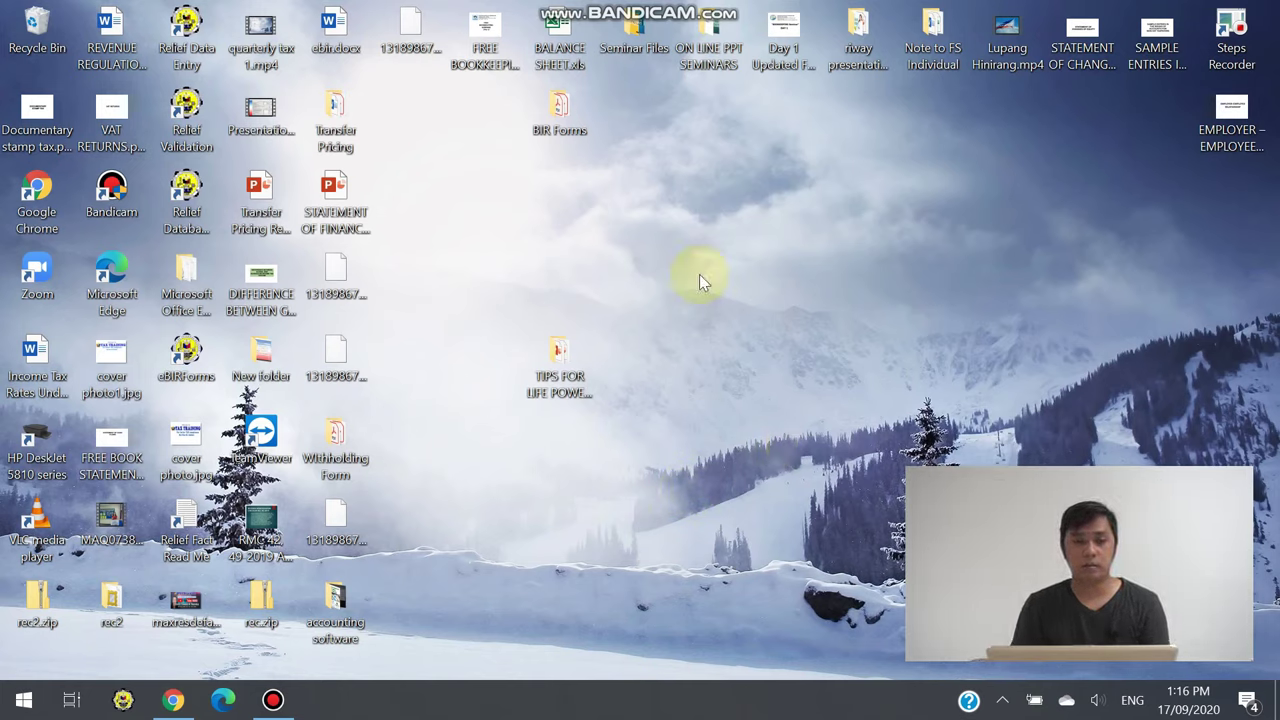
# Launch Relief Validation, set Month 1 and Transaction Type Sales, then start Validate File
pyautogui.doubleClick(202, 142)
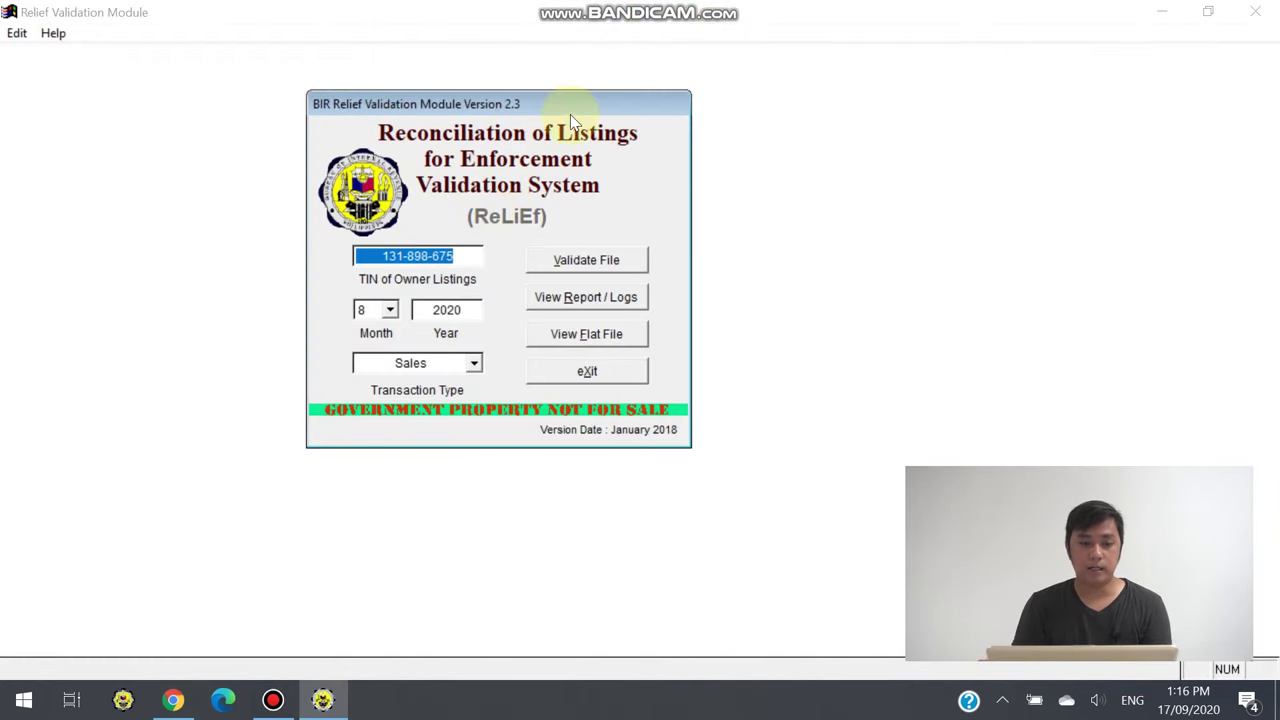
pyautogui.moveTo(573, 107); pyautogui.dragTo(669, 162)
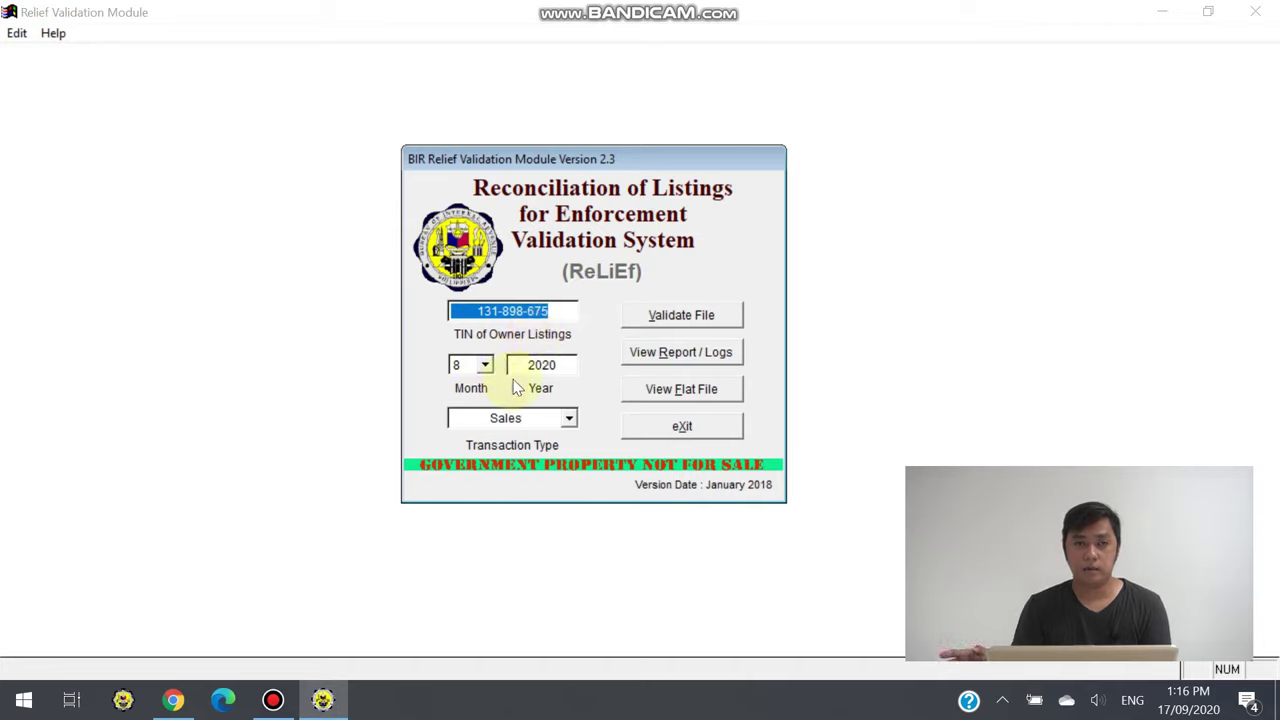
pyautogui.click(486, 364)
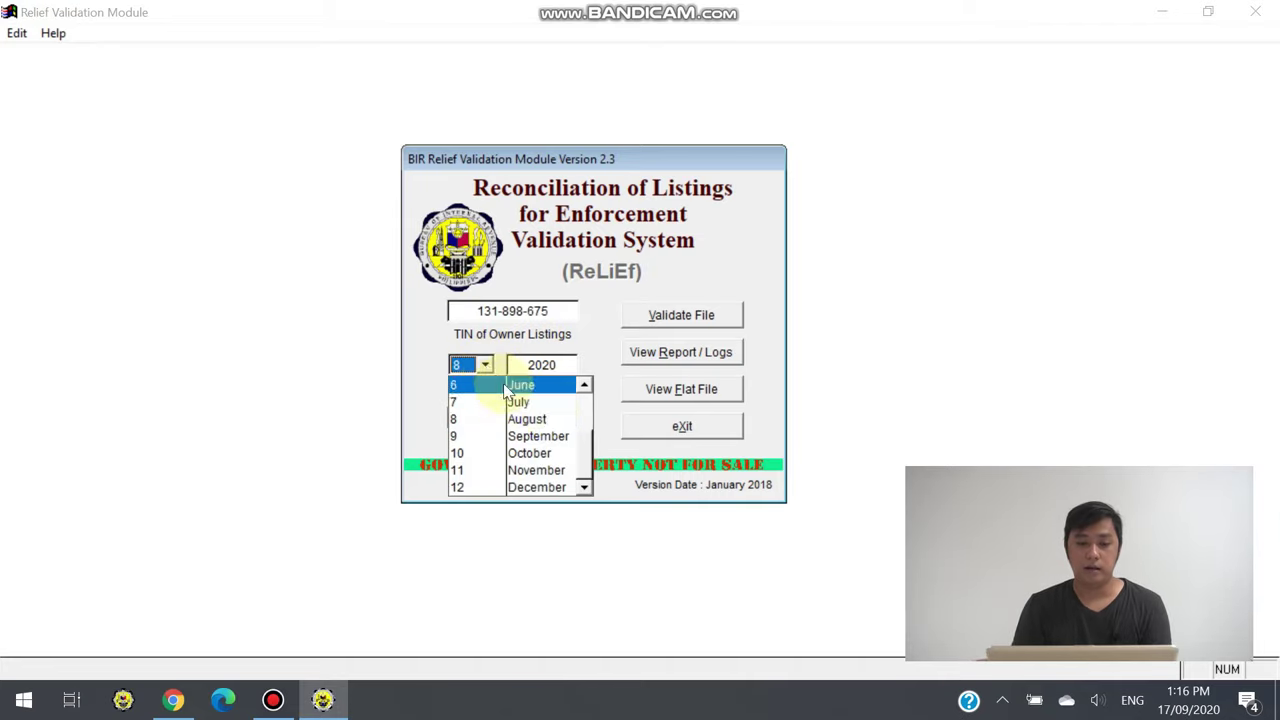
pyautogui.scroll(3, 560, 370)
pyautogui.click(625, 272)
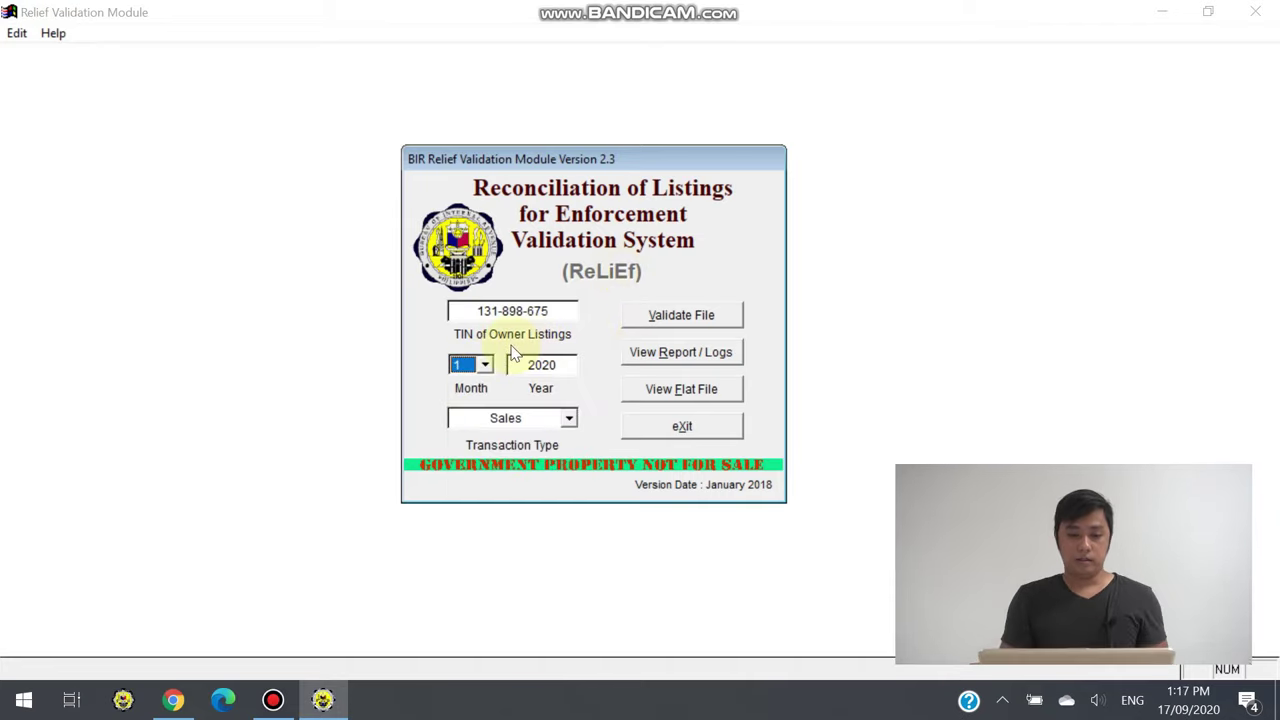
pyautogui.click(486, 364)
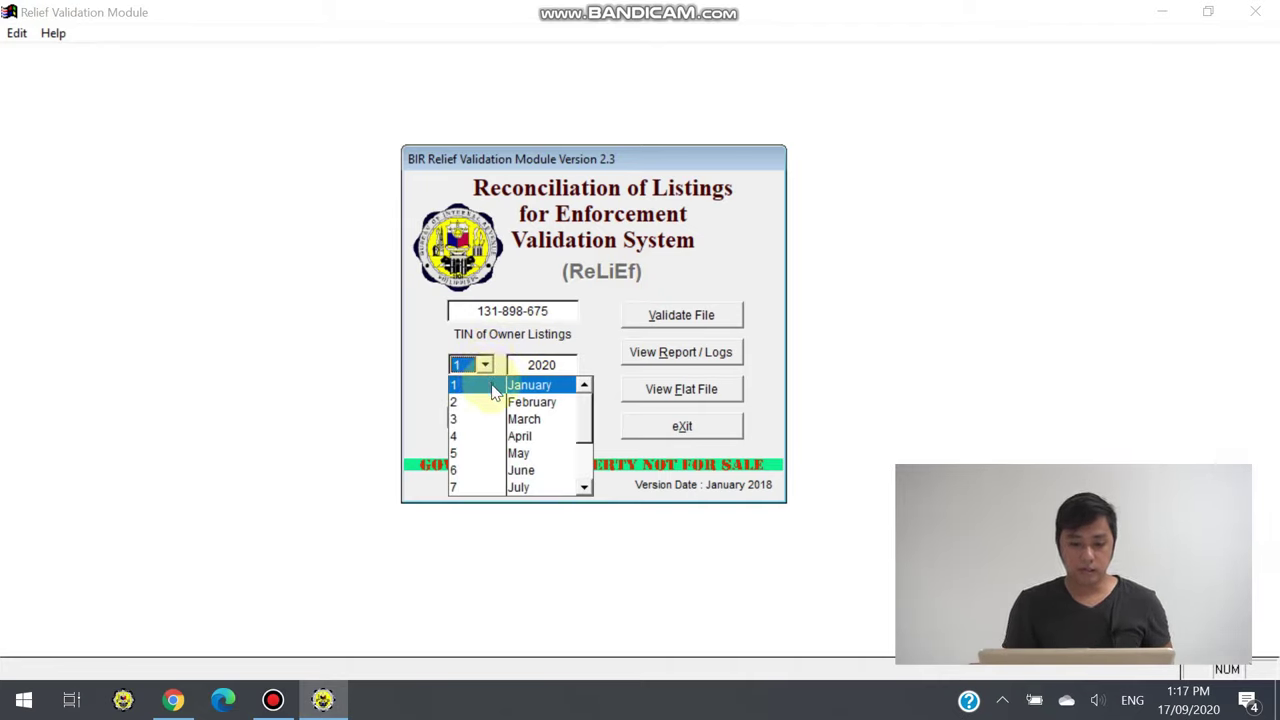
pyautogui.click(492, 388)
pyautogui.click(568, 419)
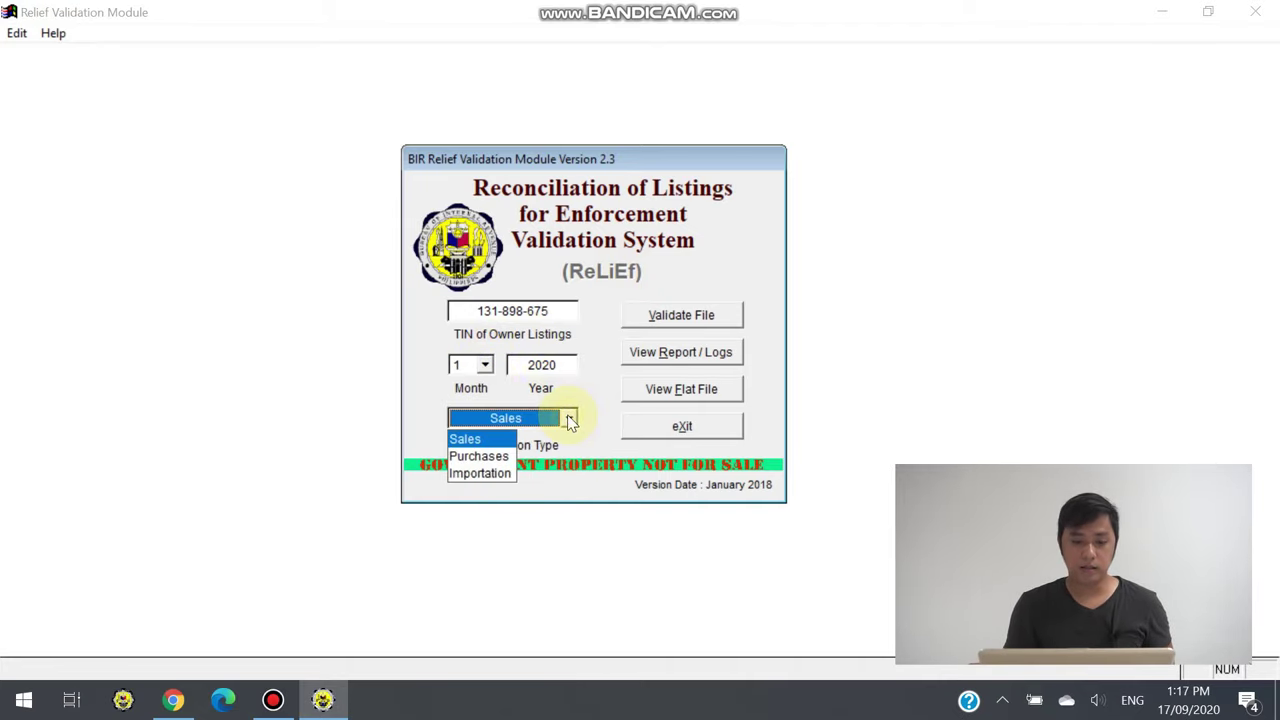
pyautogui.click(500, 441)
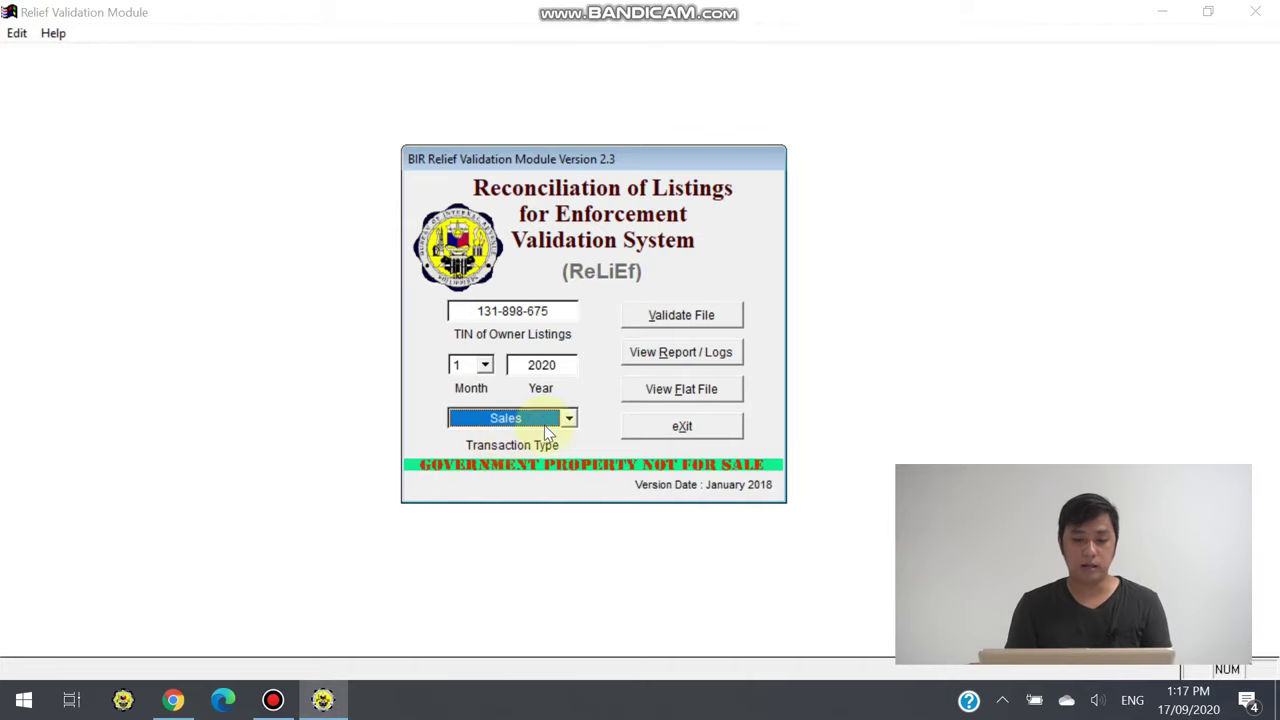
pyautogui.click(706, 313)
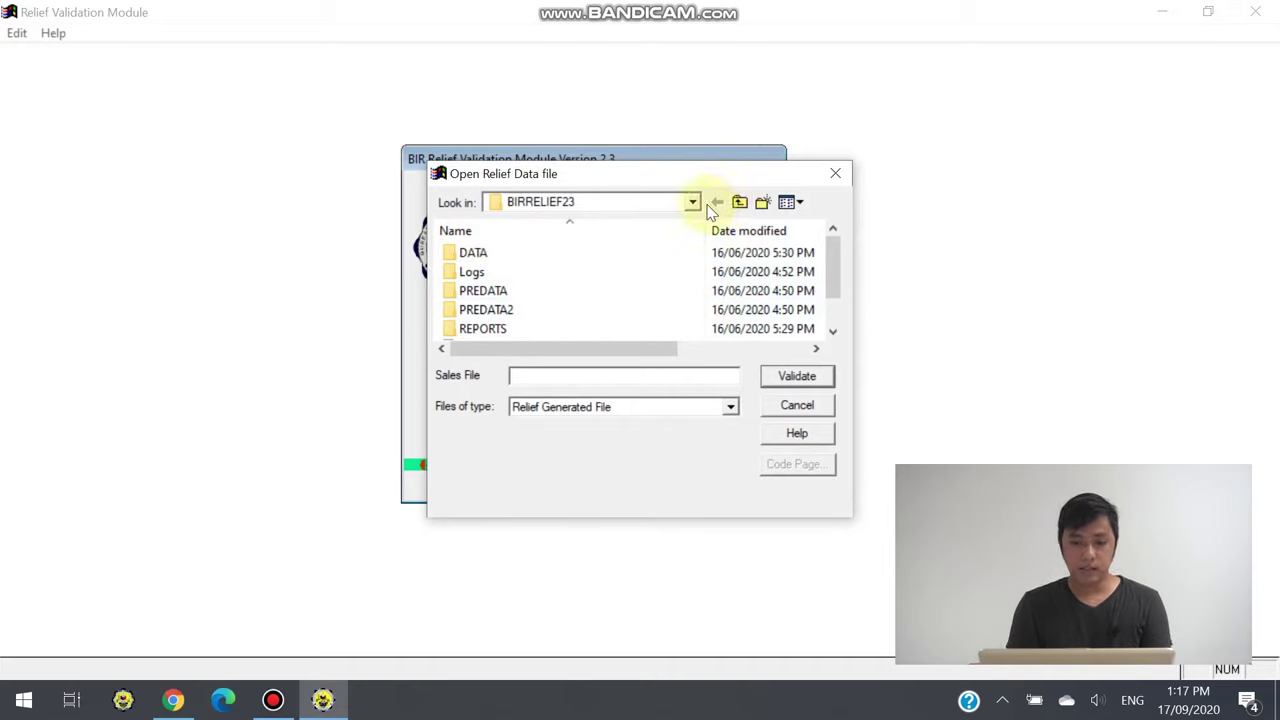
# Browse to the Desktop, select the January sales .DAT file, and validate it
pyautogui.click(692, 202)
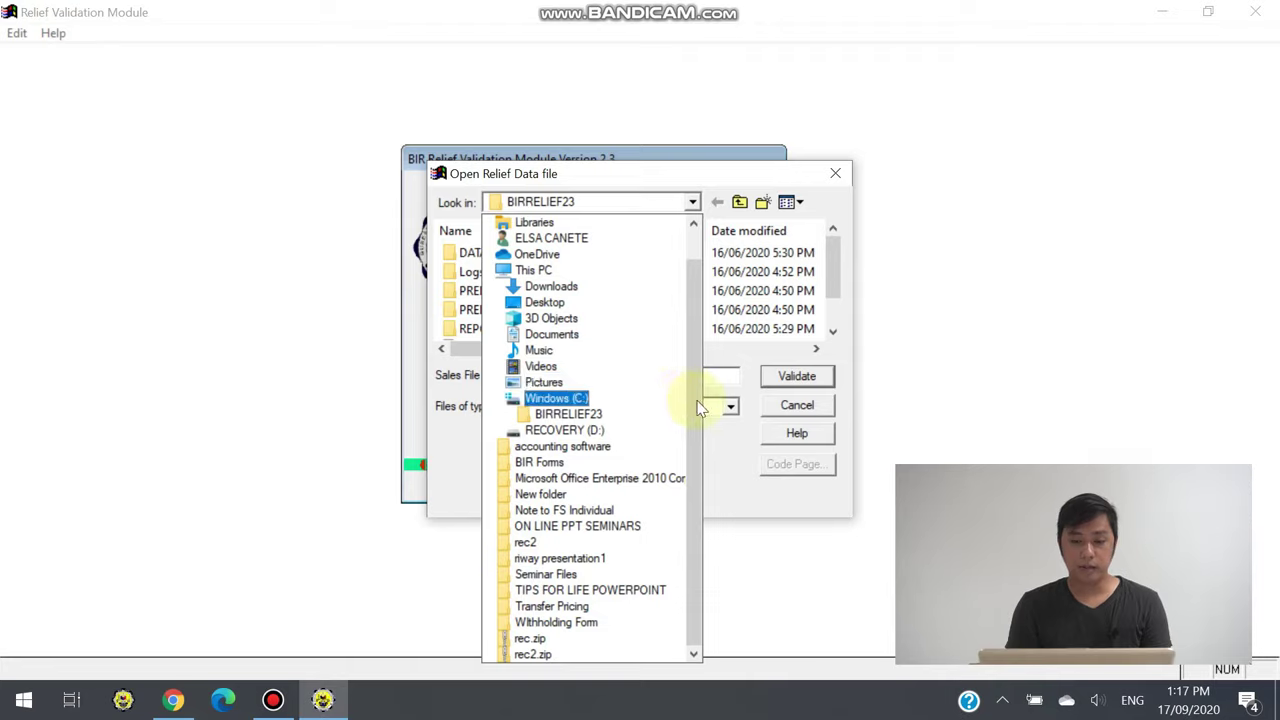
pyautogui.moveTo(693, 400); pyautogui.dragTo(691, 330)
pyautogui.click(535, 222)
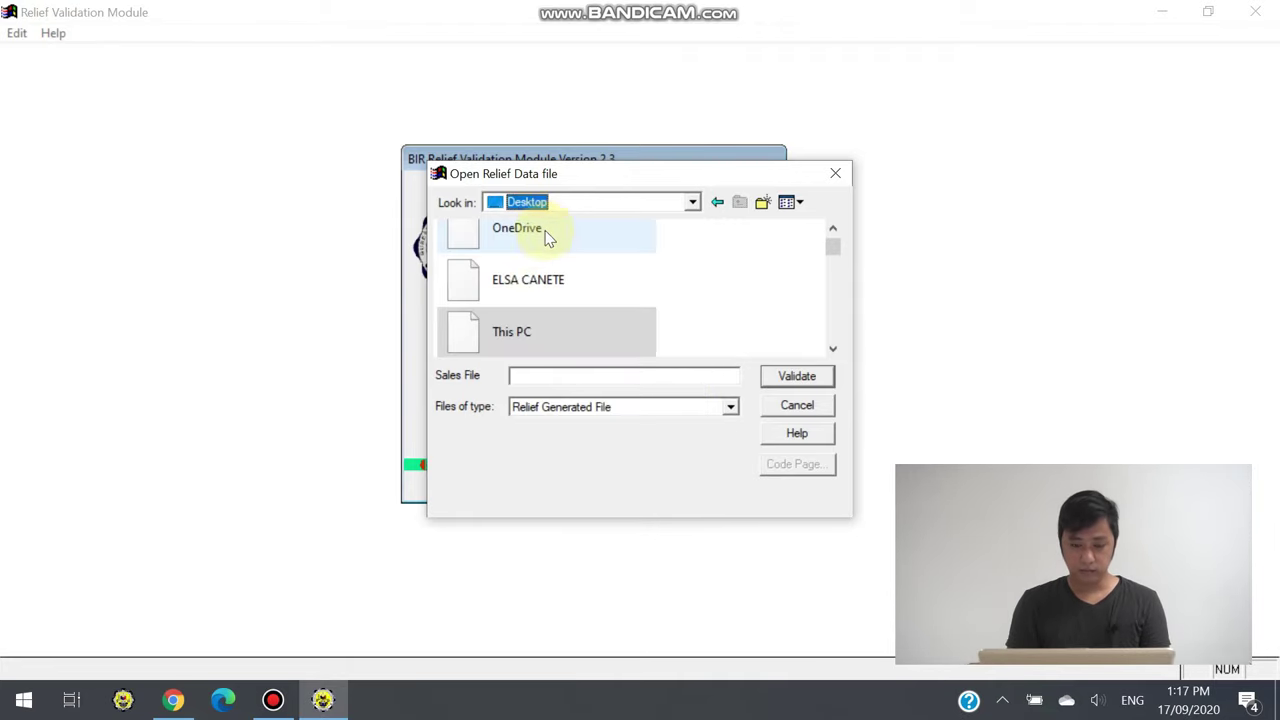
pyautogui.moveTo(838, 259); pyautogui.dragTo(838, 332)
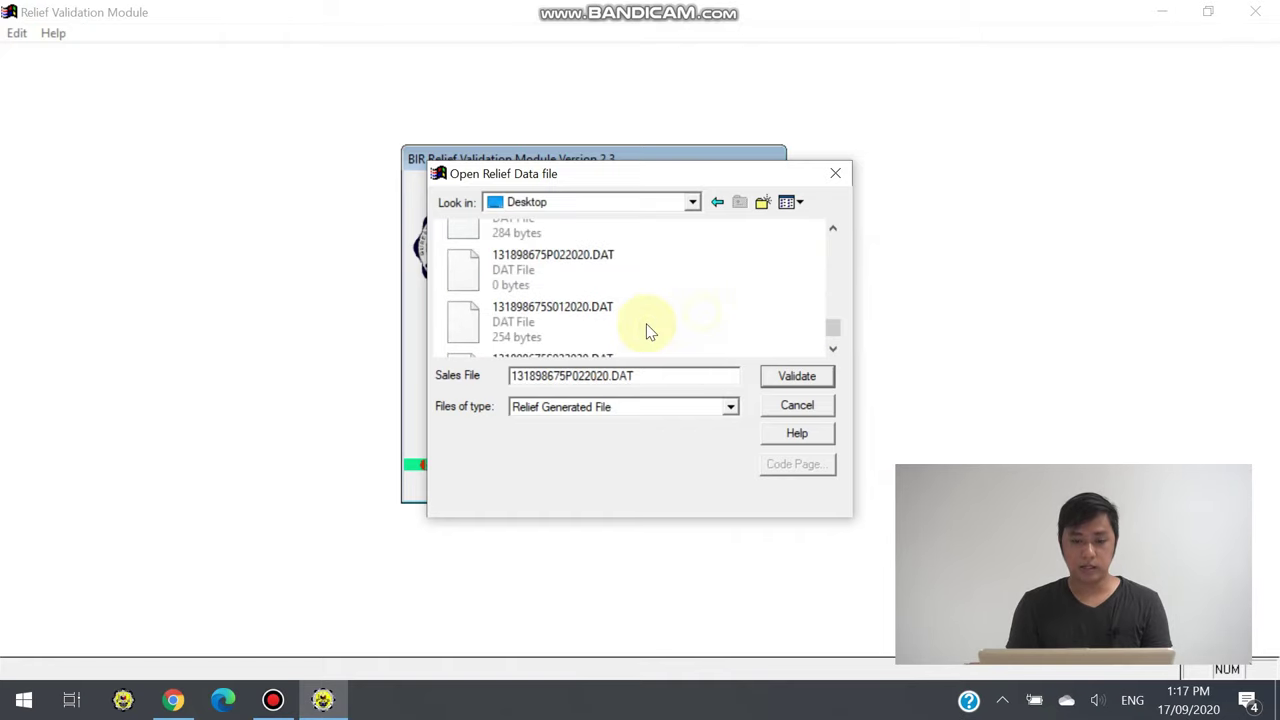
pyautogui.click(586, 331)
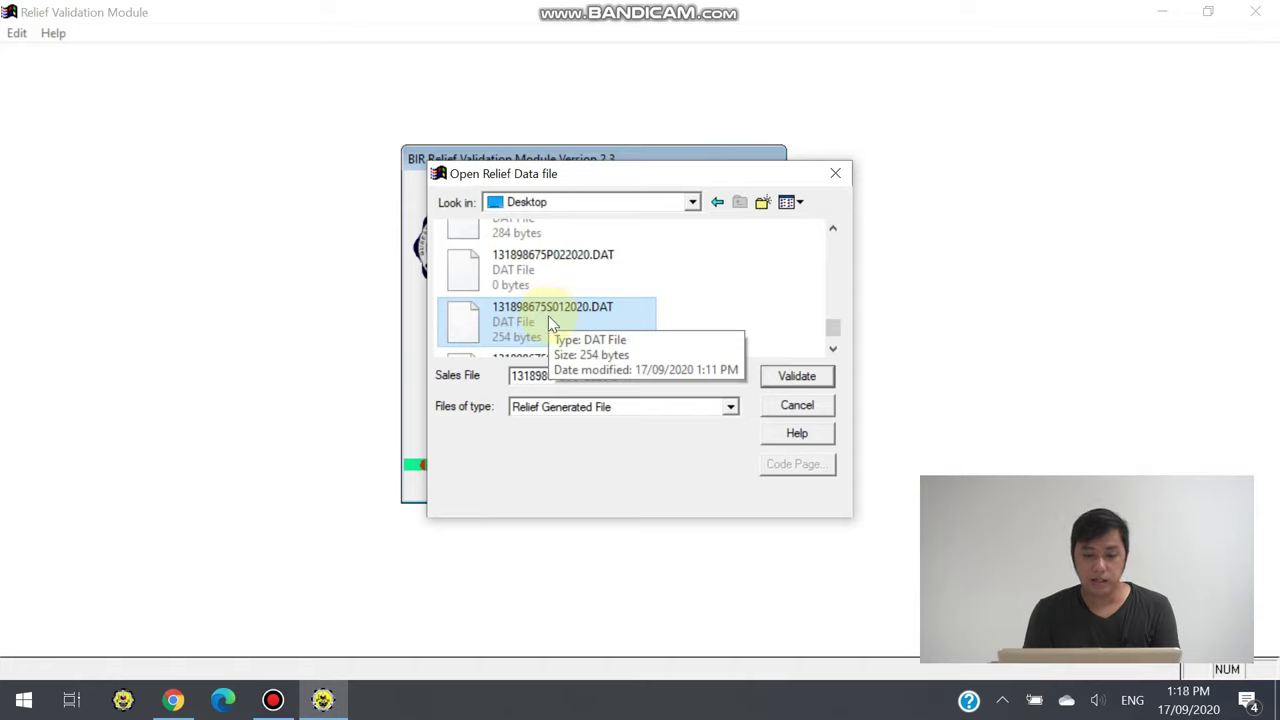
pyautogui.click(571, 280)
pyautogui.click(557, 315)
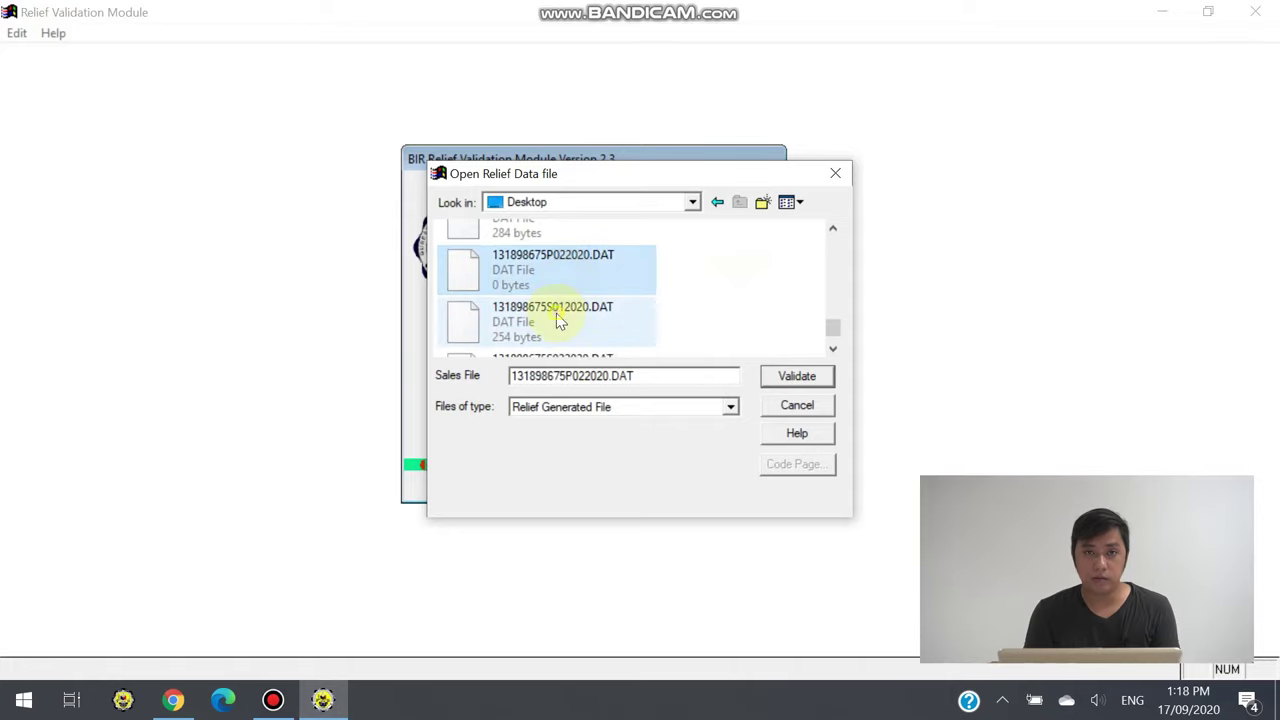
pyautogui.click(786, 378)
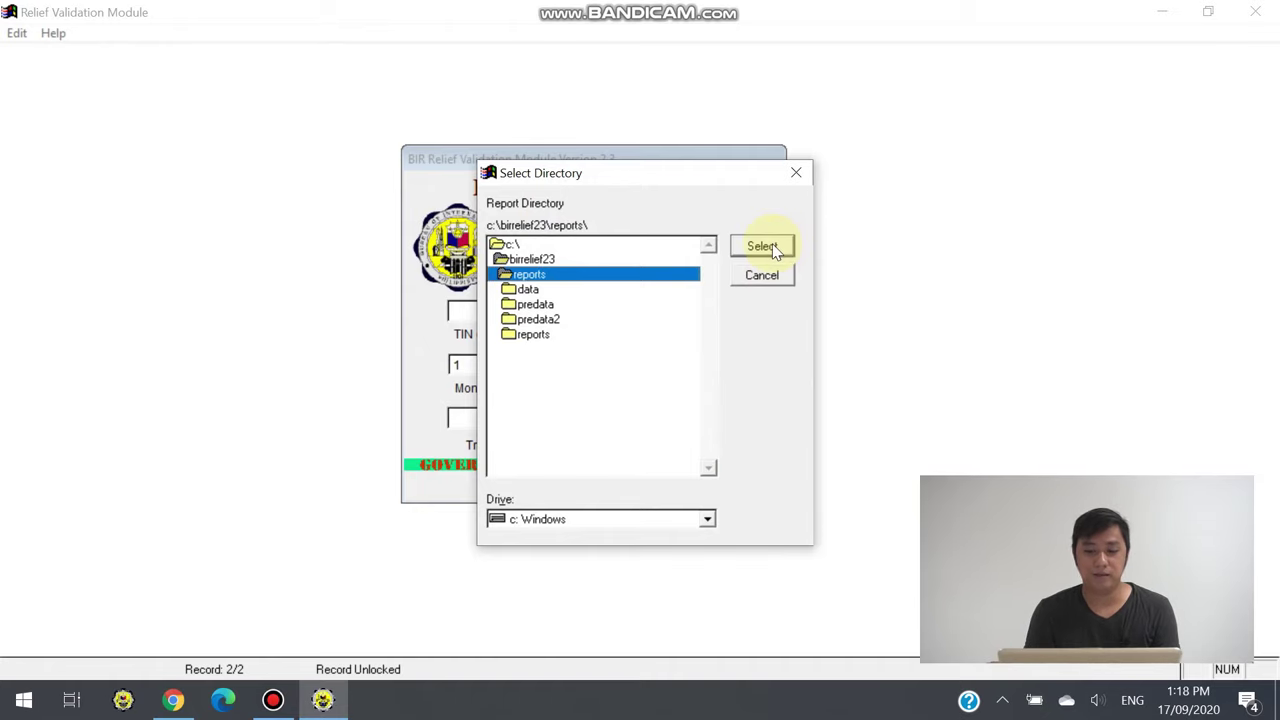
# Validate the sales file into c:\birrelief23\reports, confirm 'No errors encountered', and close the log and prompts
pyautogui.click(762, 247)
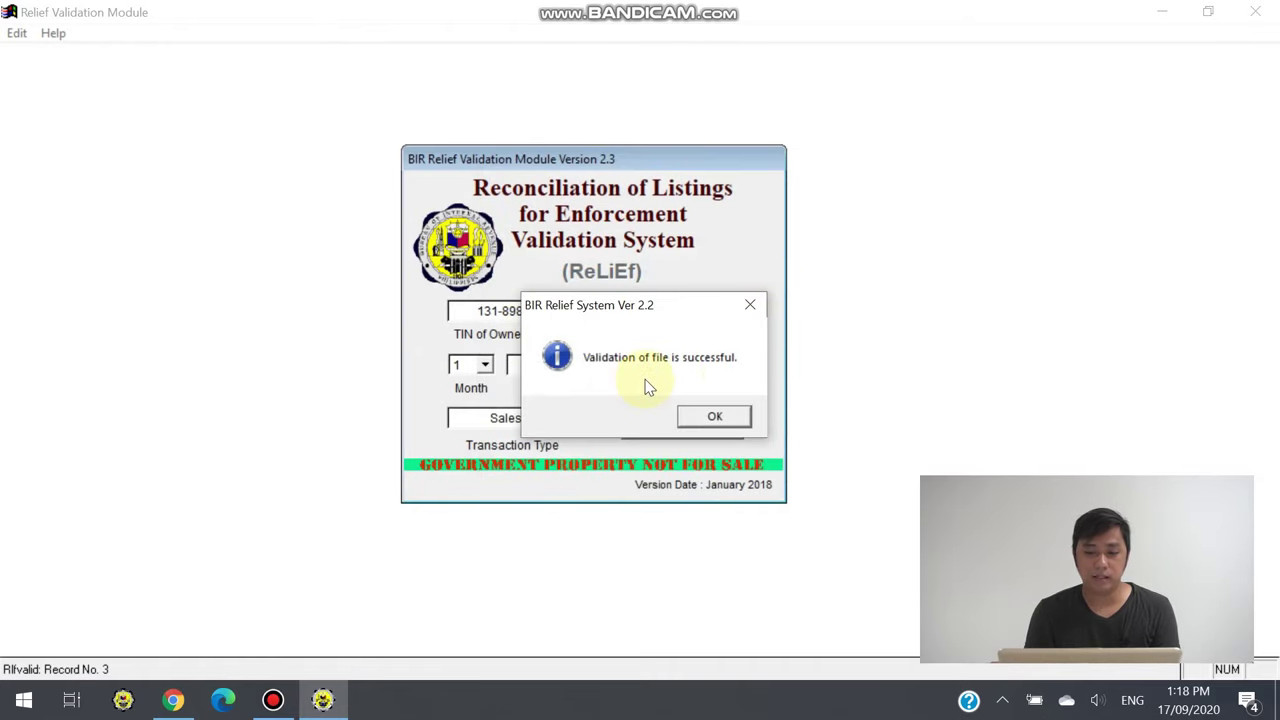
pyautogui.click(700, 420)
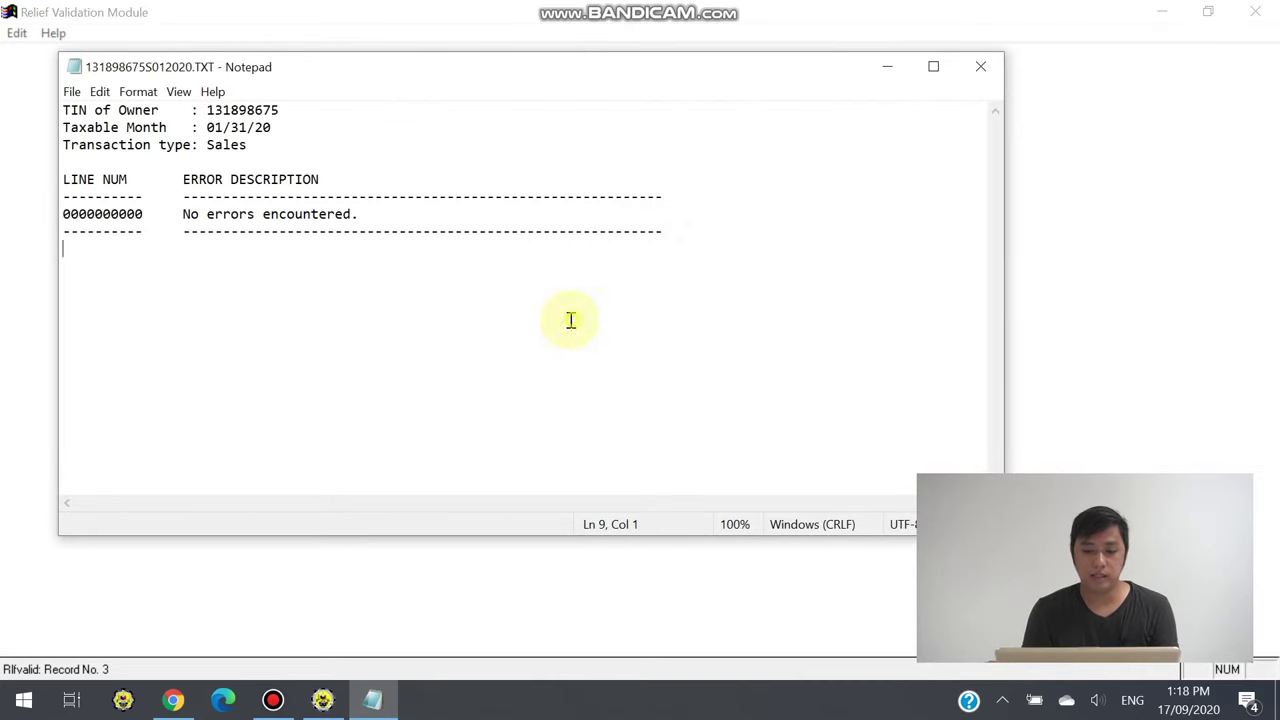
pyautogui.moveTo(565, 320); pyautogui.dragTo(63, 105)
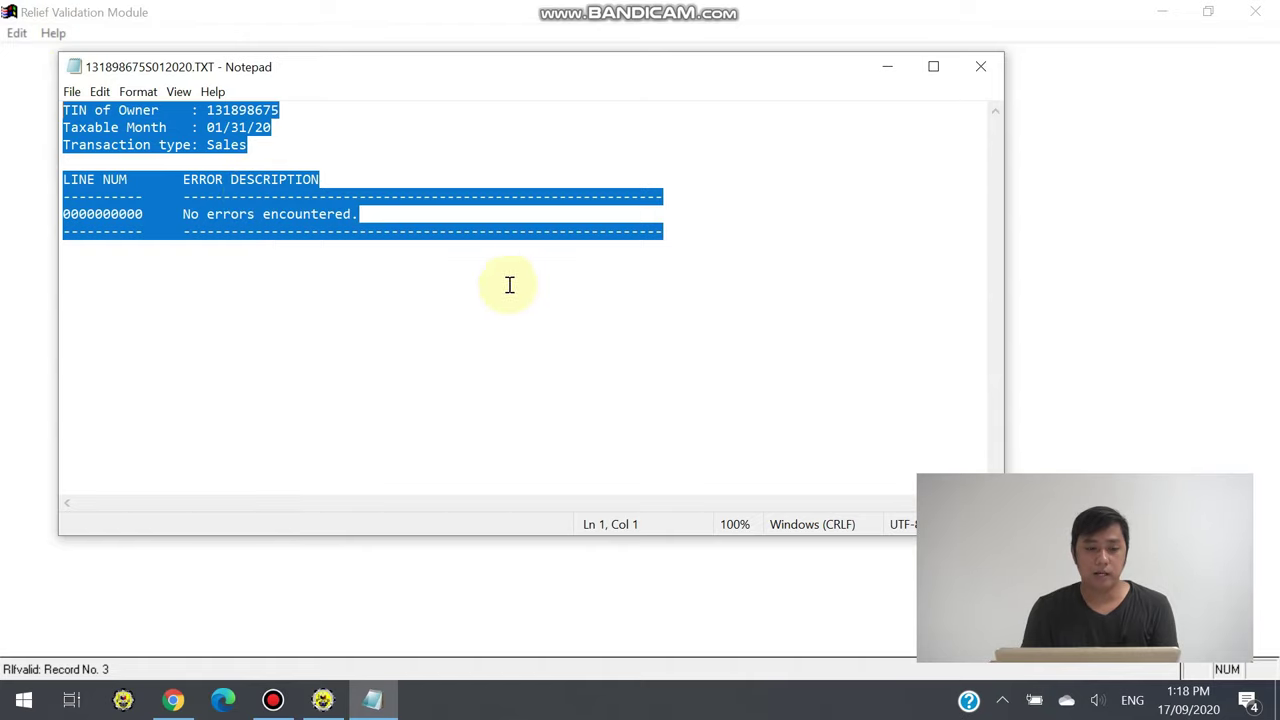
pyautogui.click(986, 76)
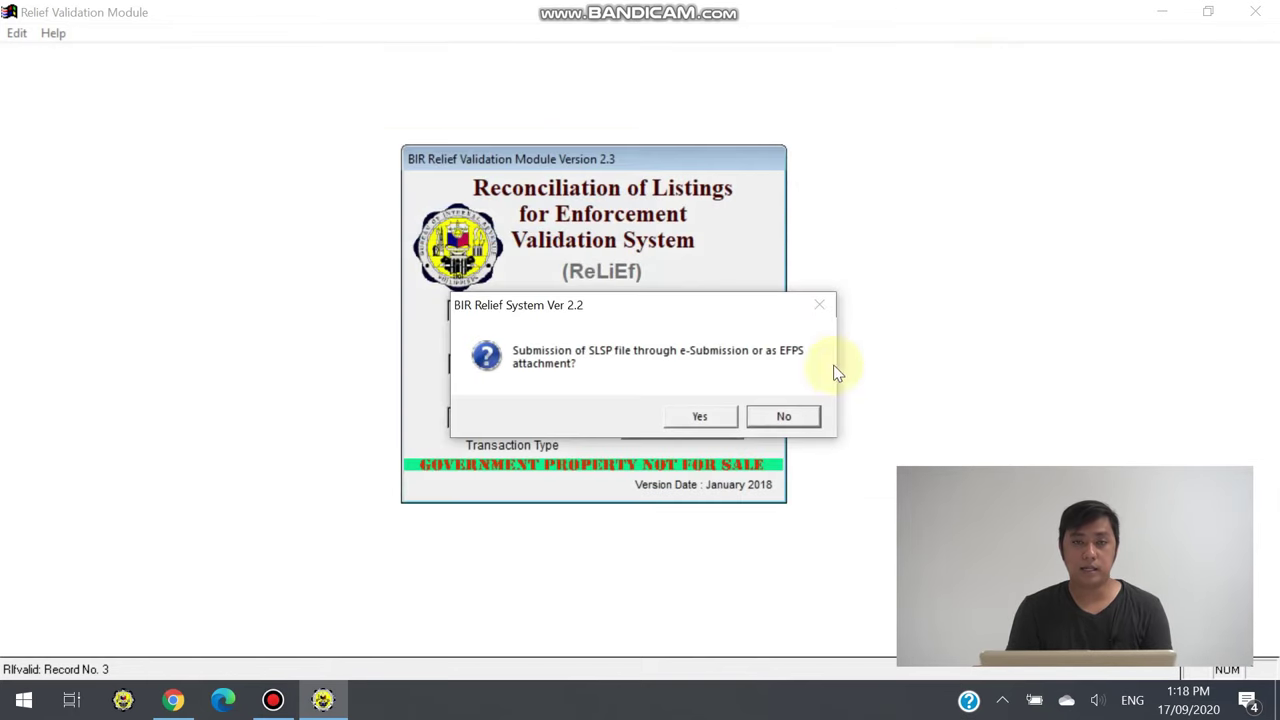
pyautogui.press('Return')
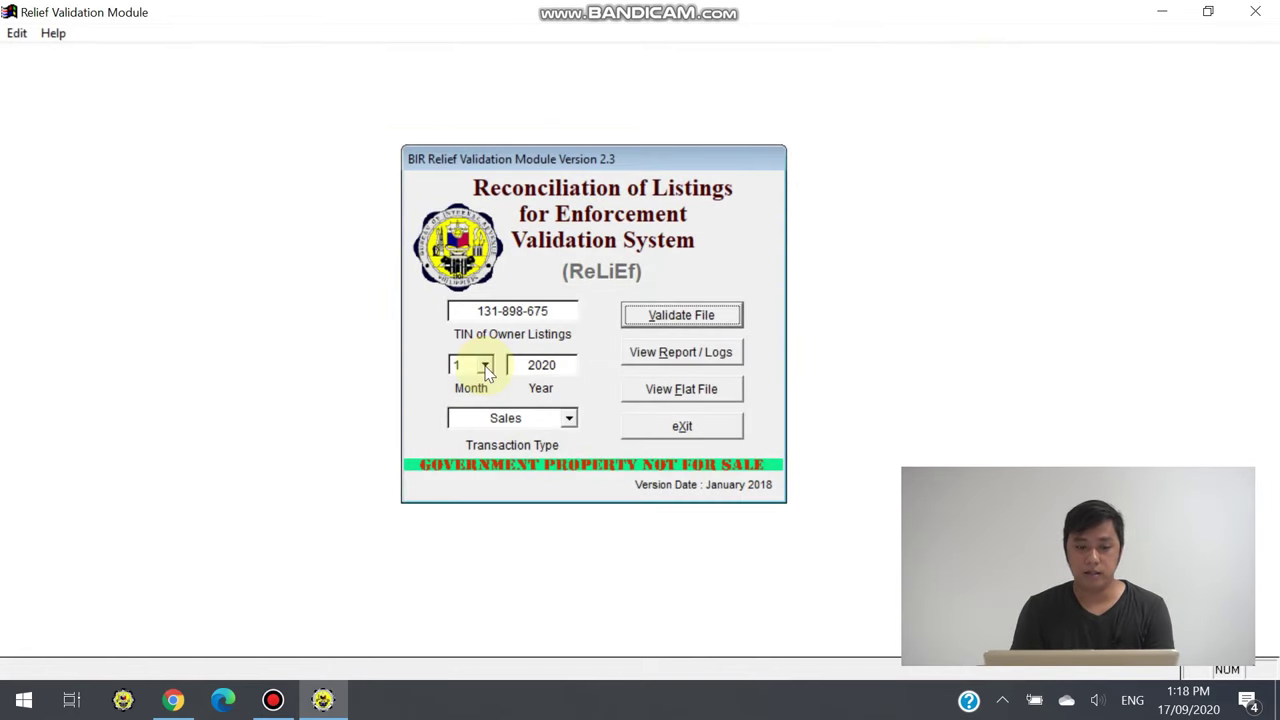
pyautogui.click(486, 368)
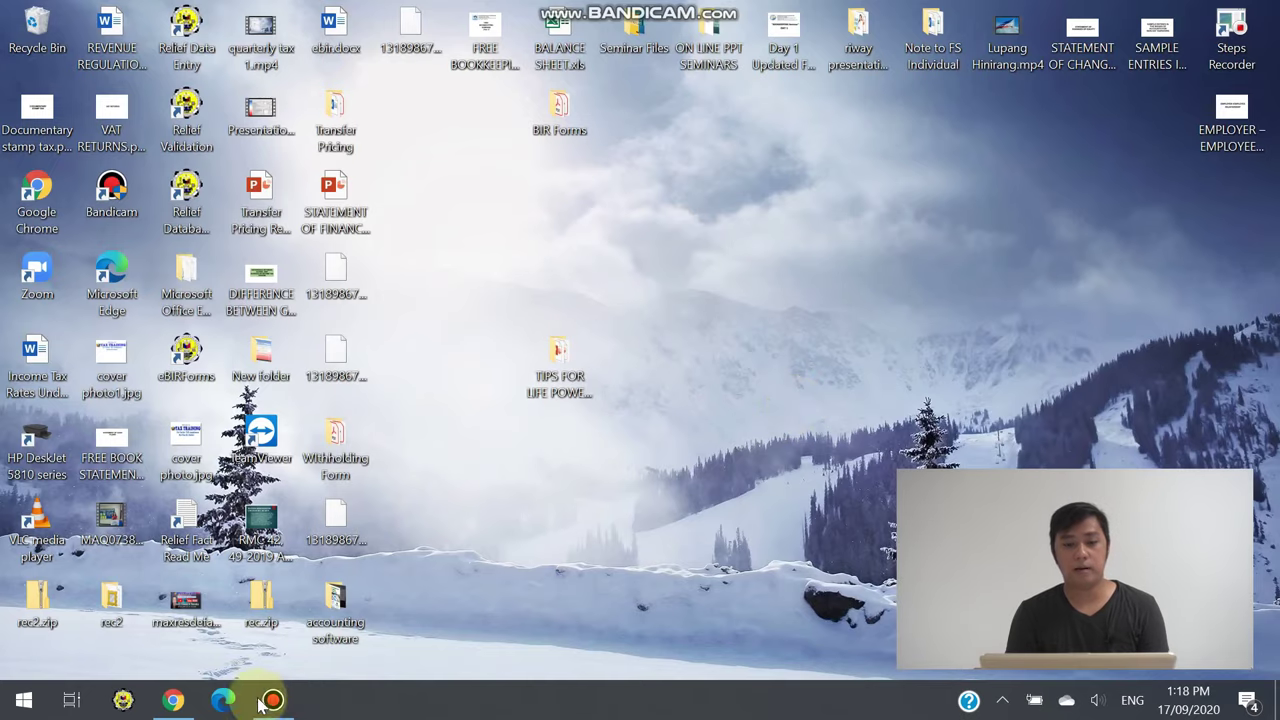
# In a new Chrome tab, search Google for 'gmail' and go to the Gmail site
pyautogui.click(215, 702)
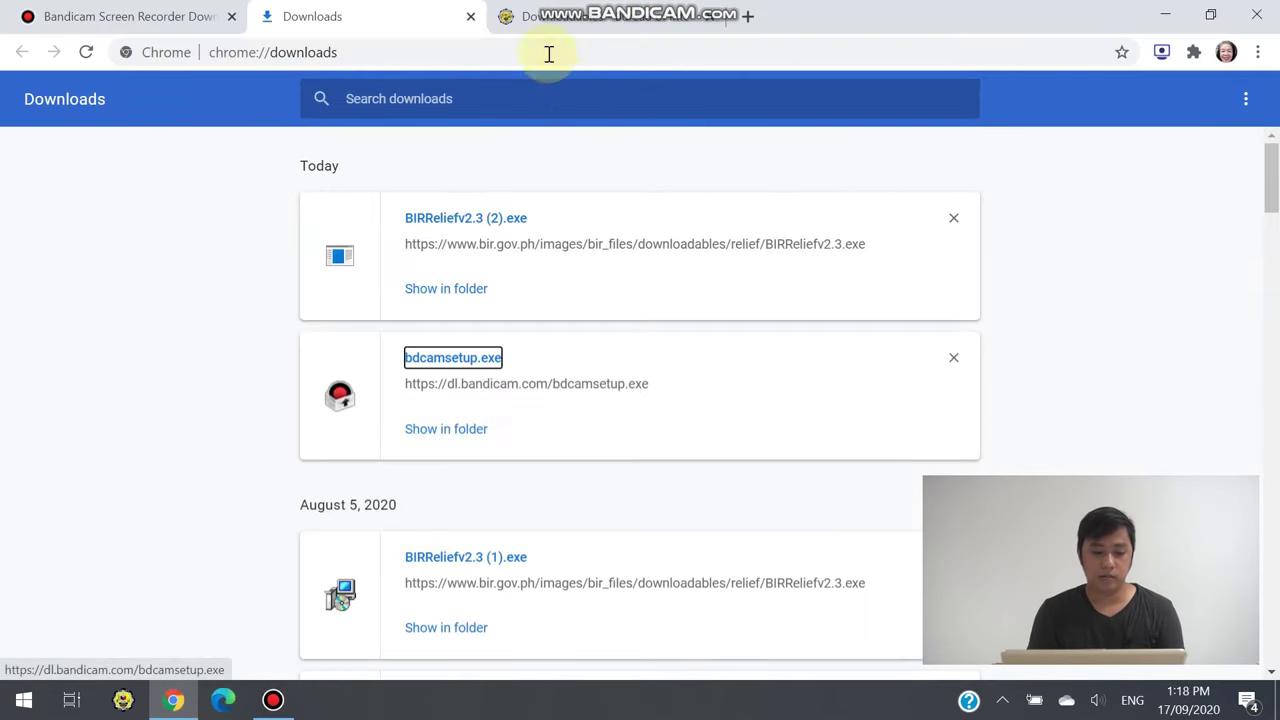
pyautogui.click(552, 17)
pyautogui.click(750, 17)
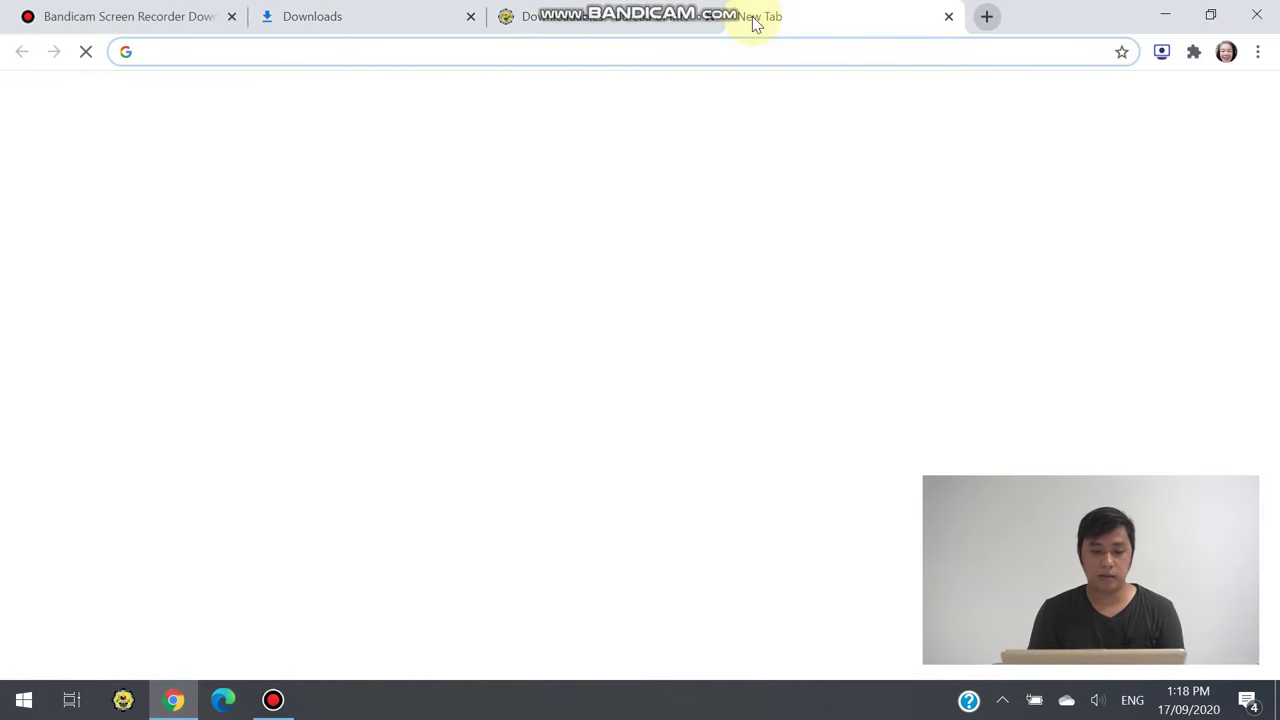
pyautogui.write('na')
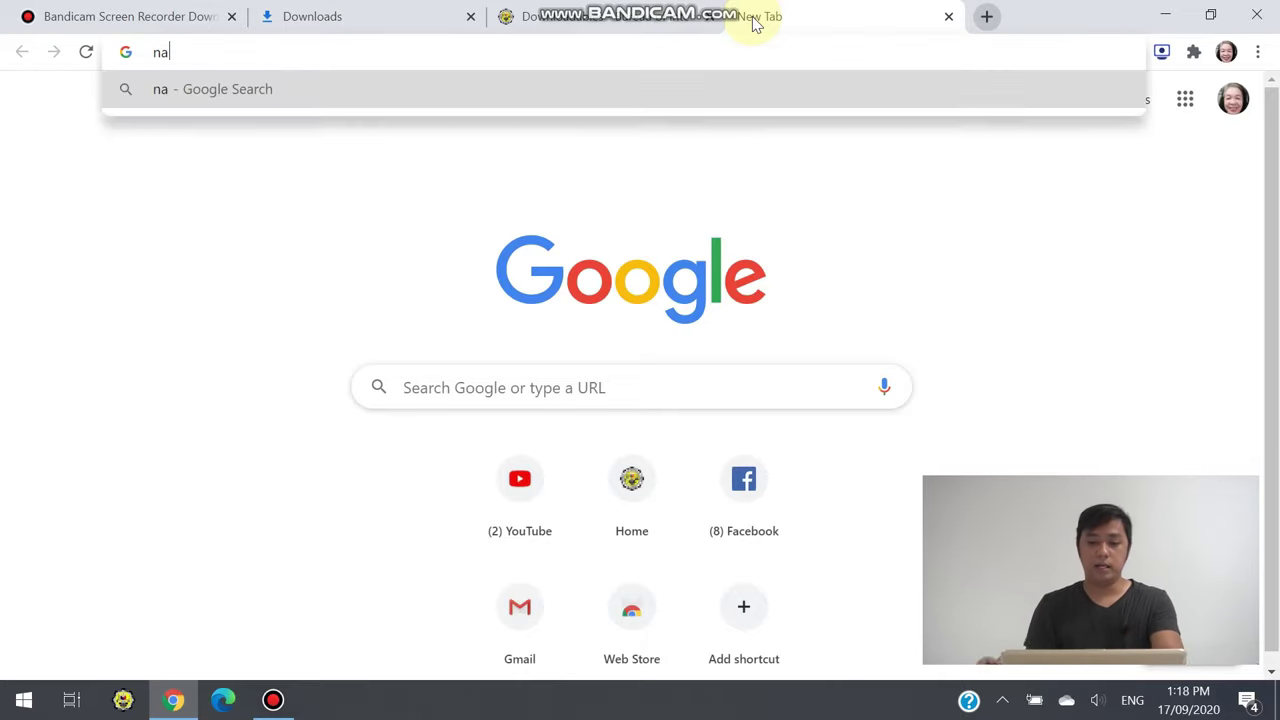
pyautogui.press('BackSpace')
pyautogui.press('BackSpace')
pyautogui.write('gmail')
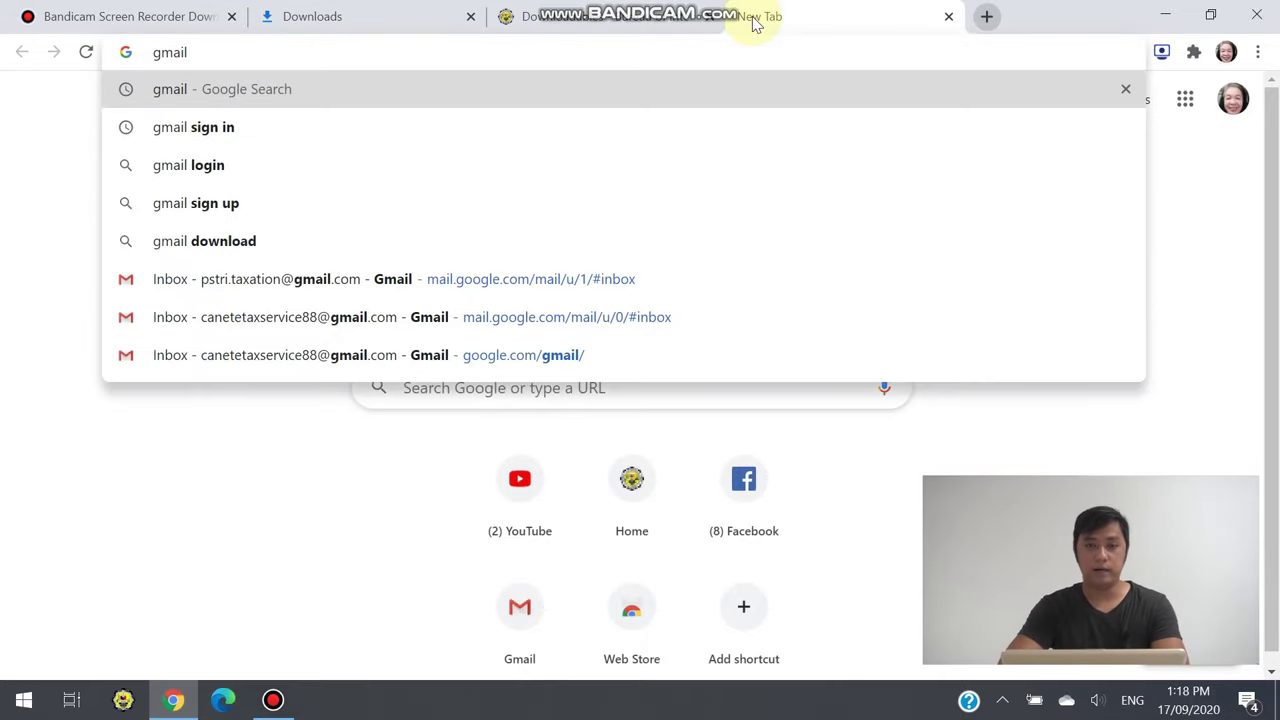
pyautogui.press('Return')
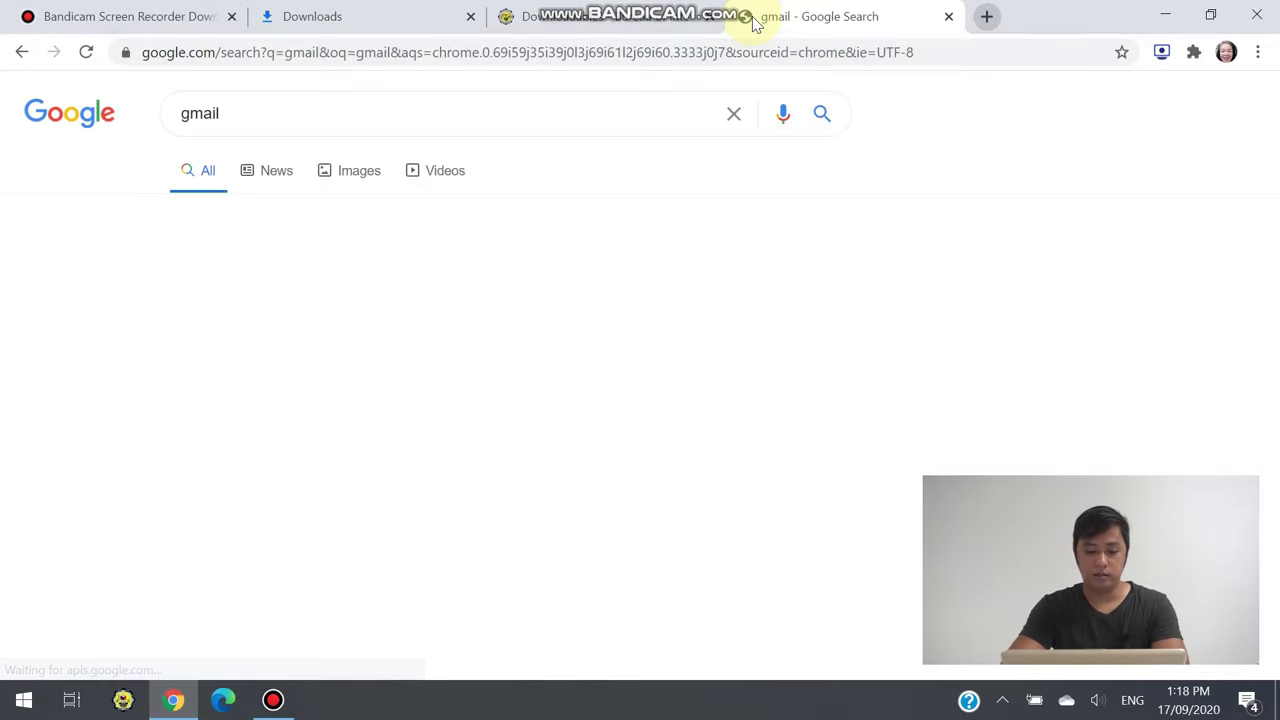
pyautogui.click(285, 279)
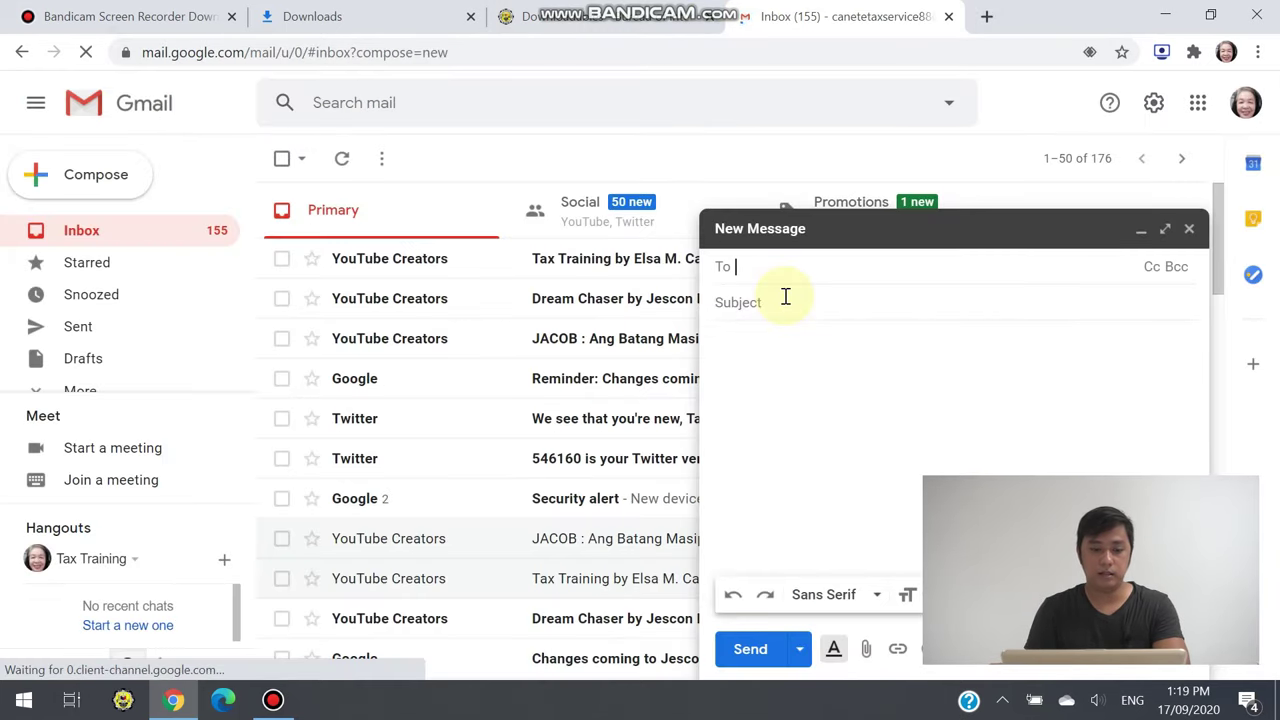
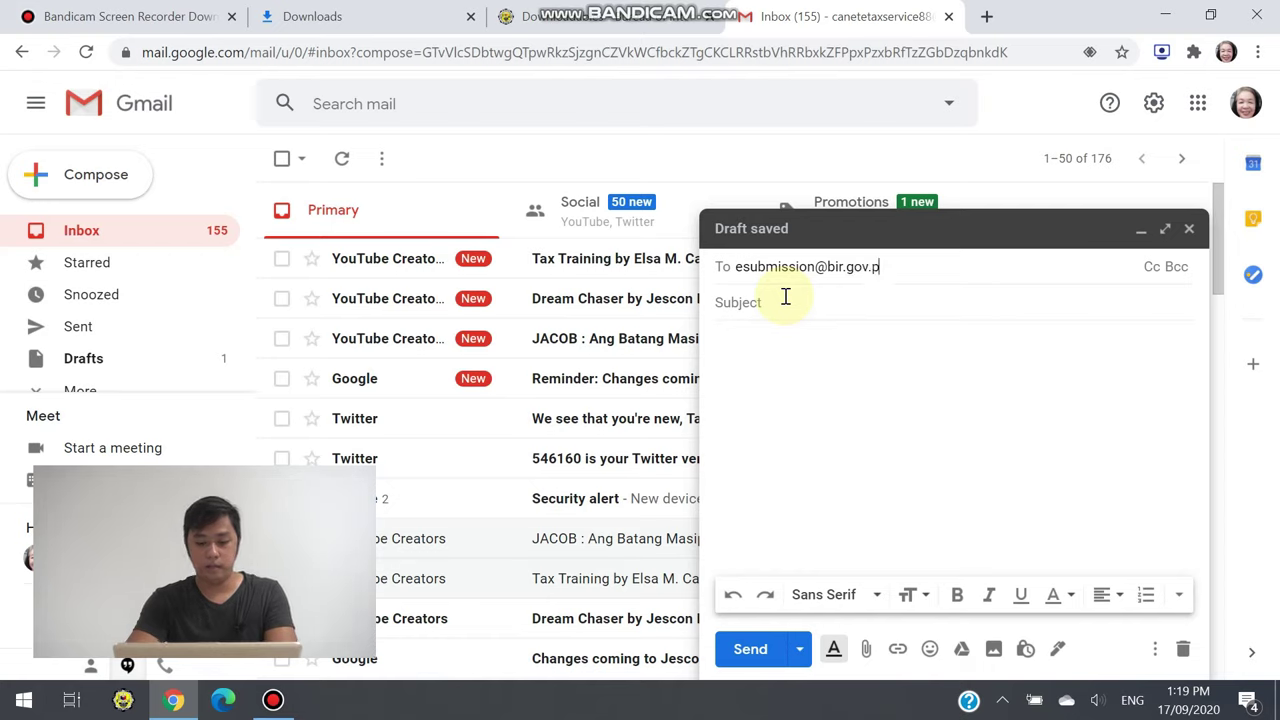
# Address the draft to the BIR e-submission mailbox with subject 'SLSP 1st Q - 2020'
pyautogui.click(903, 307)
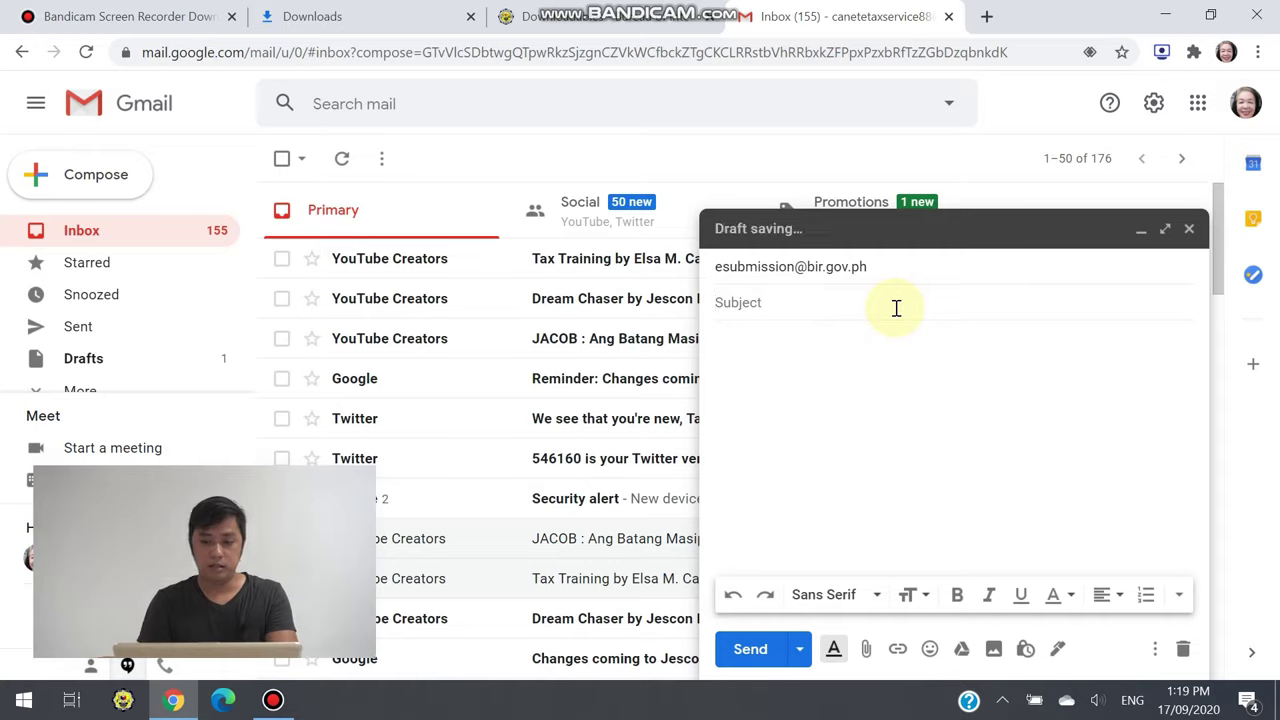
pyautogui.write('SLSP 1st Q 2')
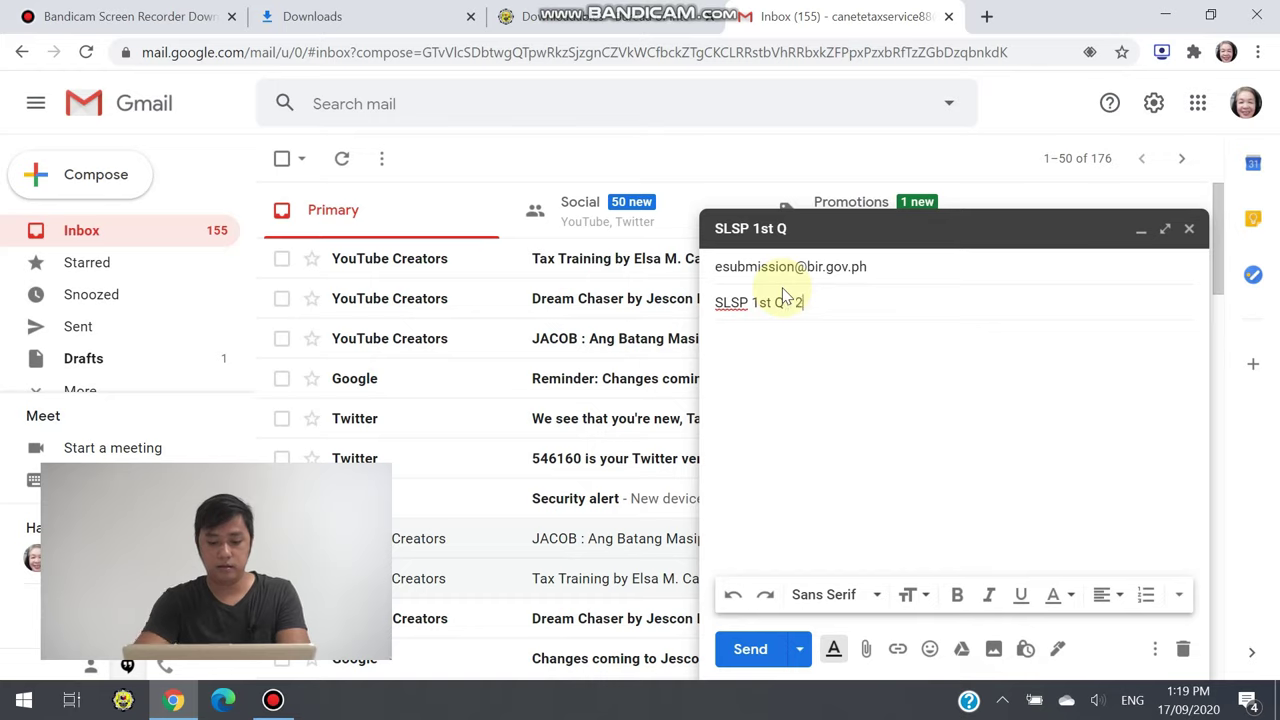
pyautogui.write('020')
pyautogui.click(784, 302)
pyautogui.write('-')
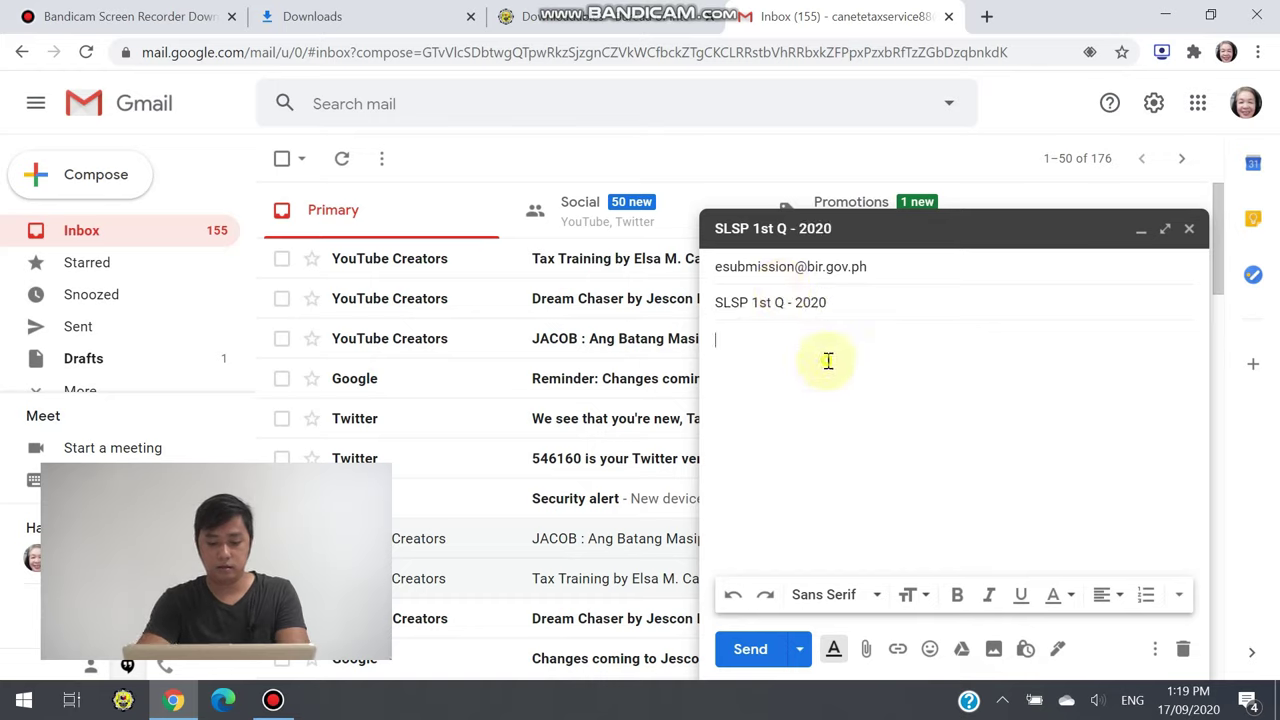
# Write the body with a TIN line giving the taxpayer's TIN and a taxpayer name line
pyautogui.click(830, 338)
pyautogui.write('TIne')
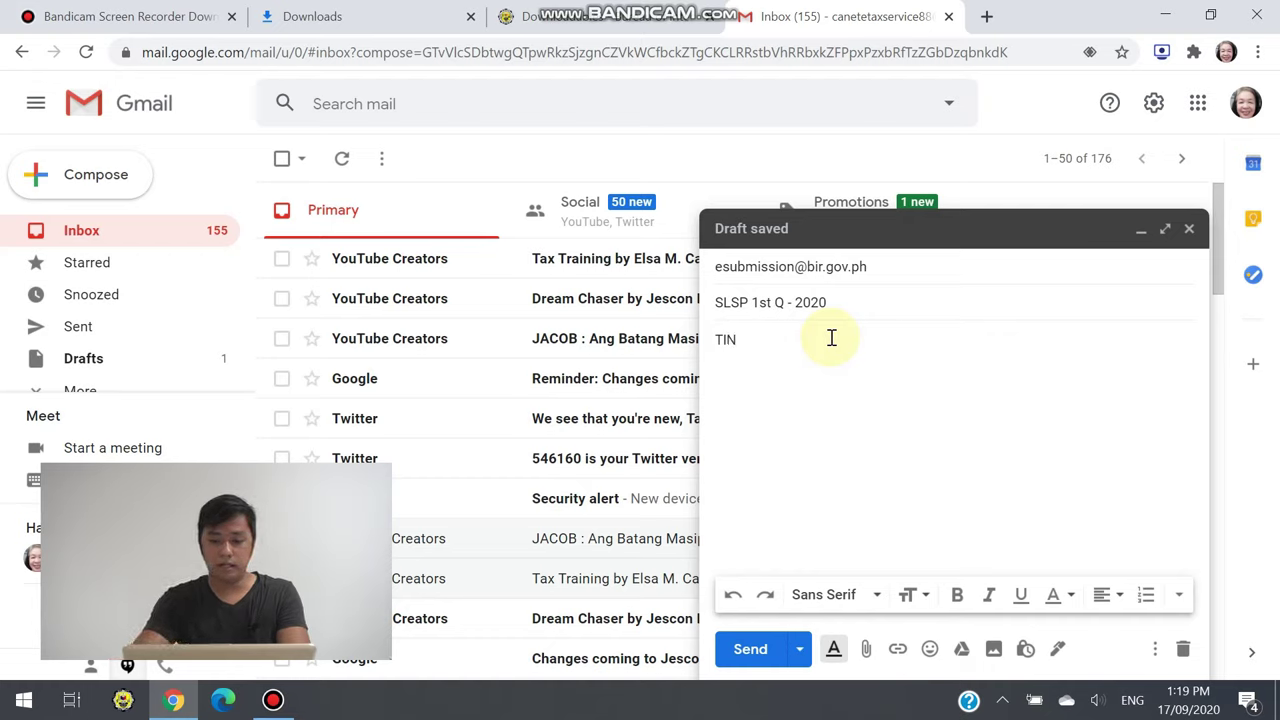
pyautogui.press('Return')
pyautogui.write('Taxpayer ID')
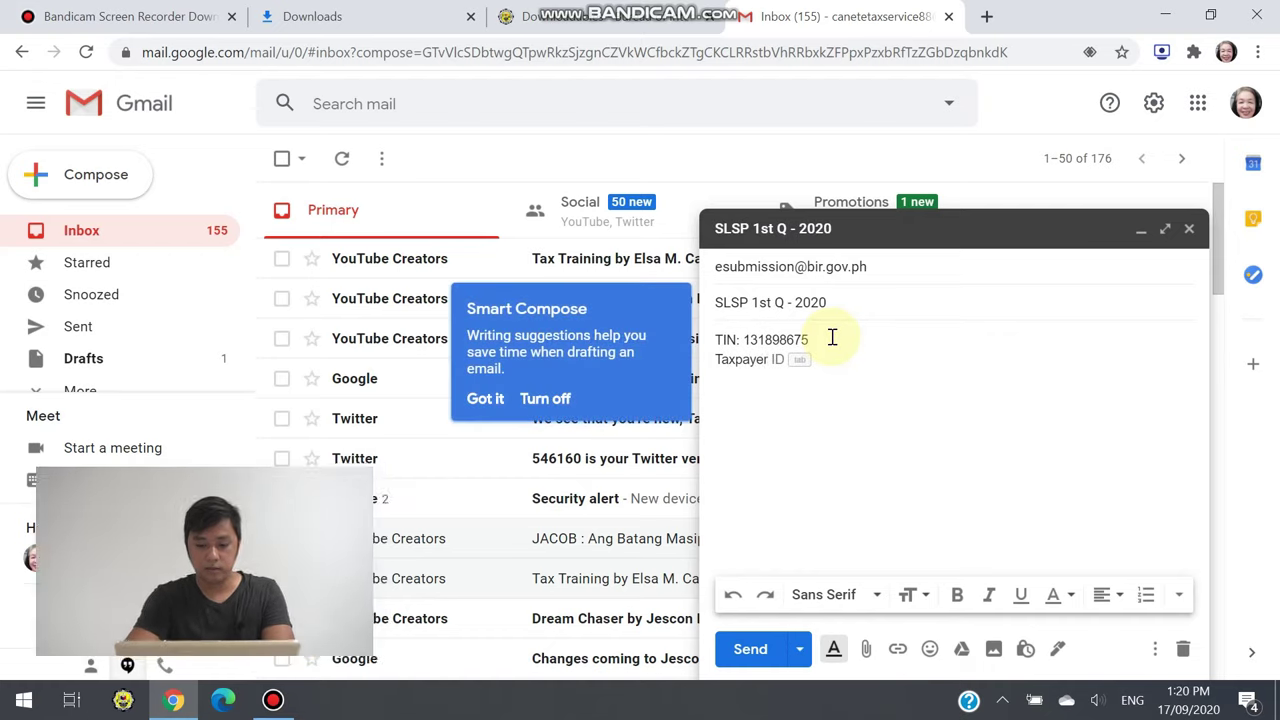
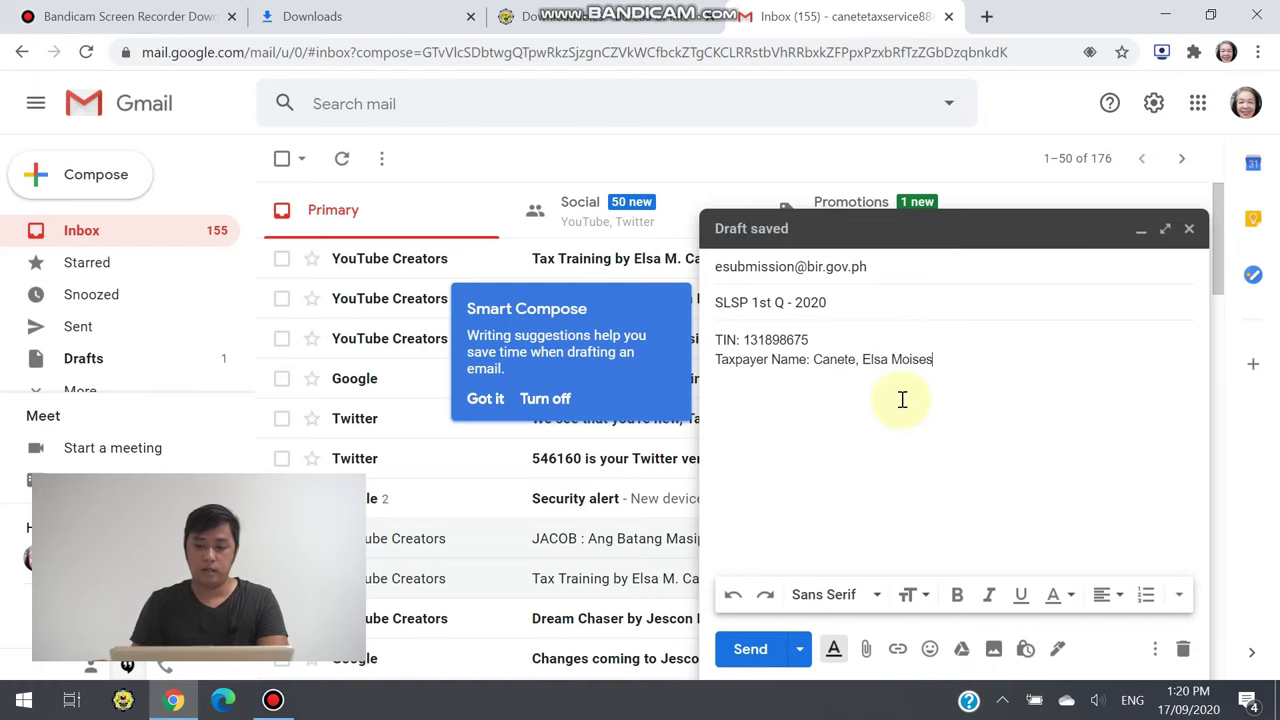
# Attach the January and February 2020 purchase and sales .DAT files from the Desktop
pyautogui.click(868, 650)
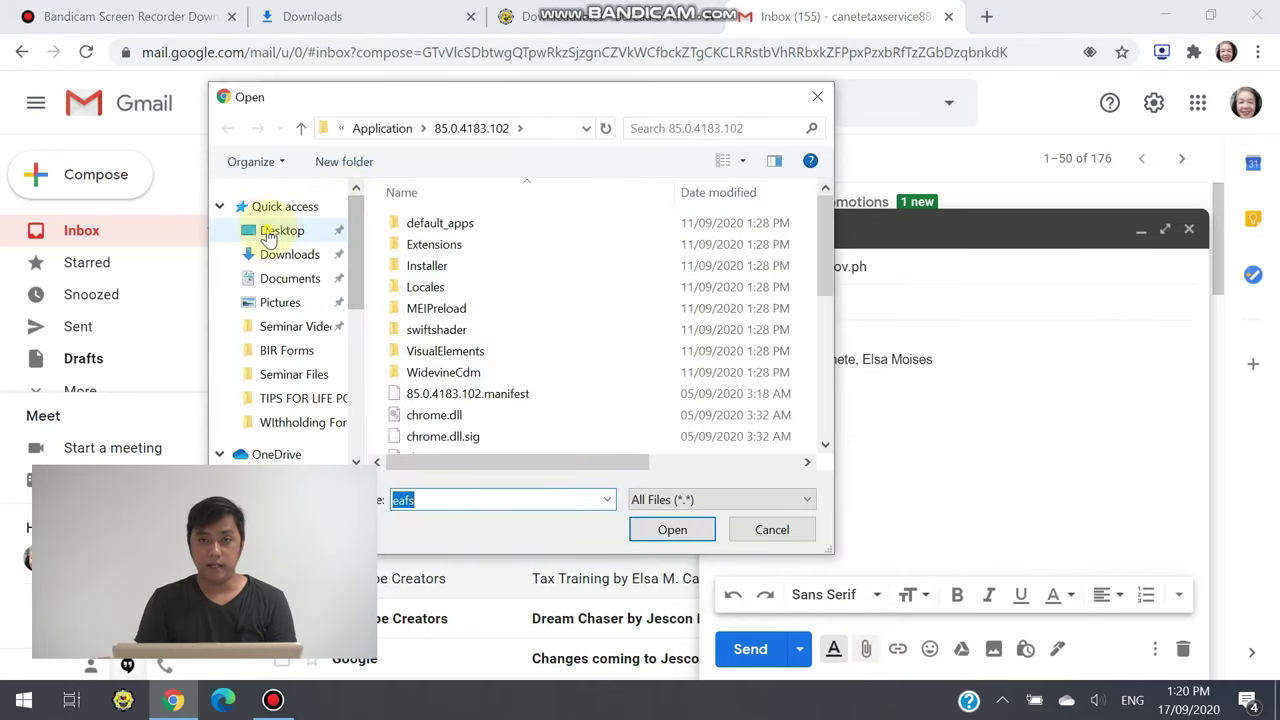
pyautogui.click(270, 231)
pyautogui.scroll(-2, 567, 288)
pyautogui.scroll(-3, 650, 330)
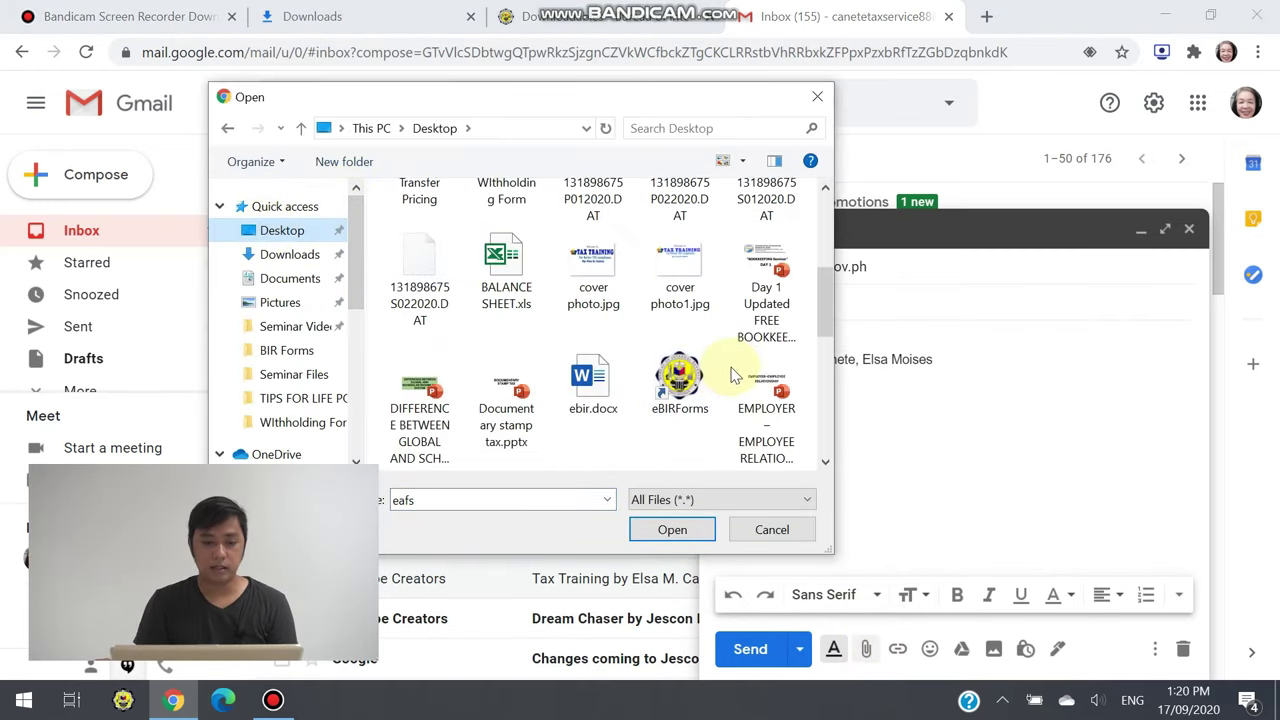
pyautogui.scroll(1, 757, 290)
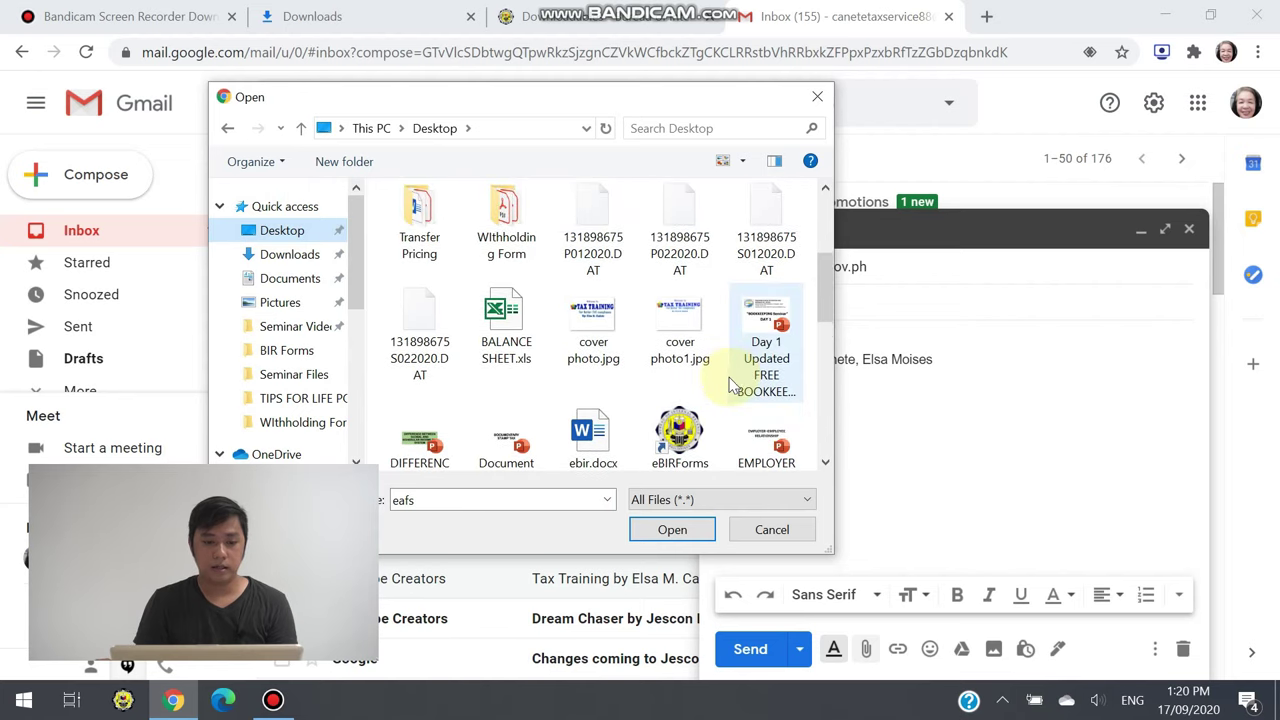
pyautogui.click(593, 230)
pyautogui.keyDown('ctrl'); pyautogui.click(680, 230); pyautogui.keyUp('ctrl')
pyautogui.keyDown('ctrl'); pyautogui.click(766, 230); pyautogui.keyUp('ctrl')
pyautogui.keyDown('ctrl'); pyautogui.click(420, 330); pyautogui.keyUp('ctrl')
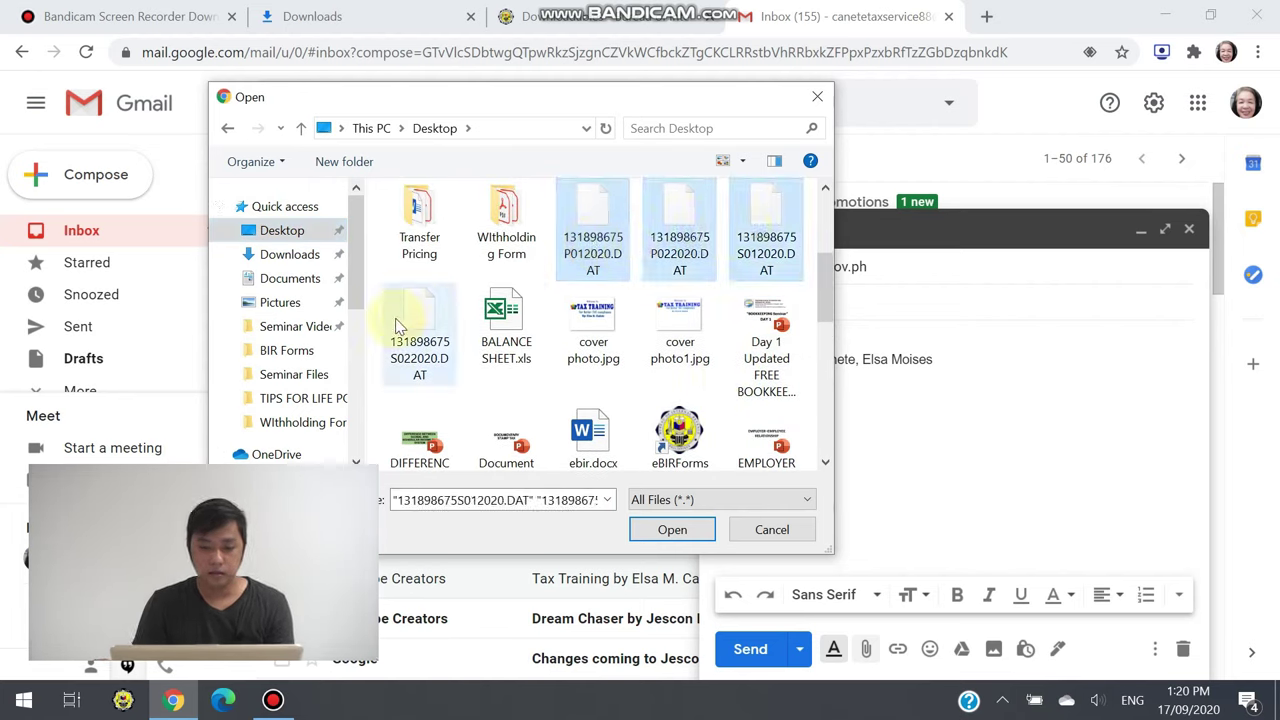
pyautogui.click(672, 529)
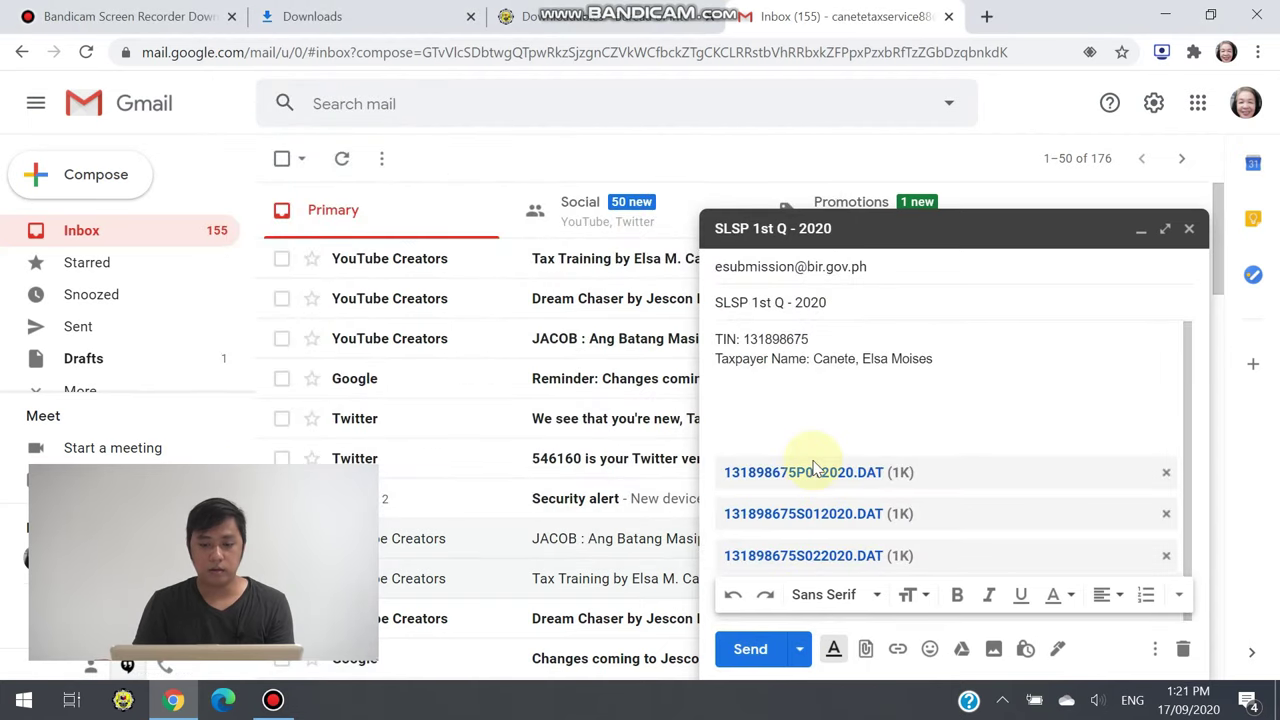